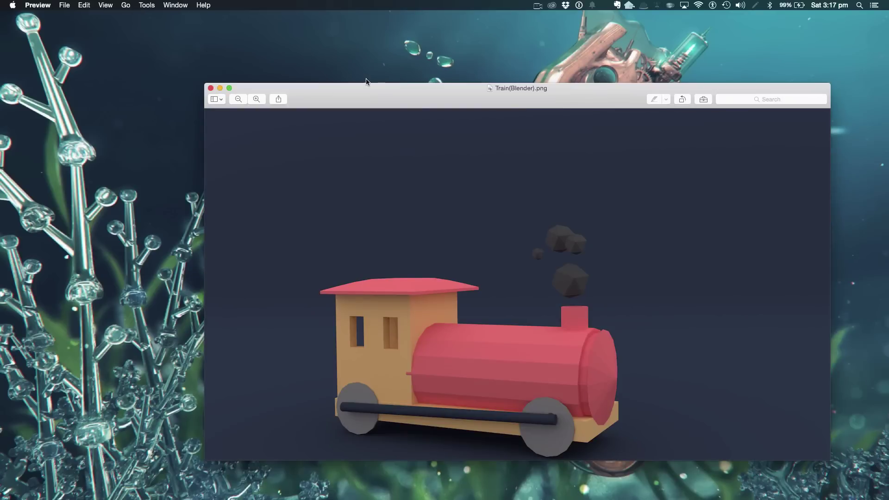
# Put away the train image window and reload the default startup scene with cube, camera and lamp
pyautogui.moveTo(363, 88); pyautogui.dragTo(358, 40)
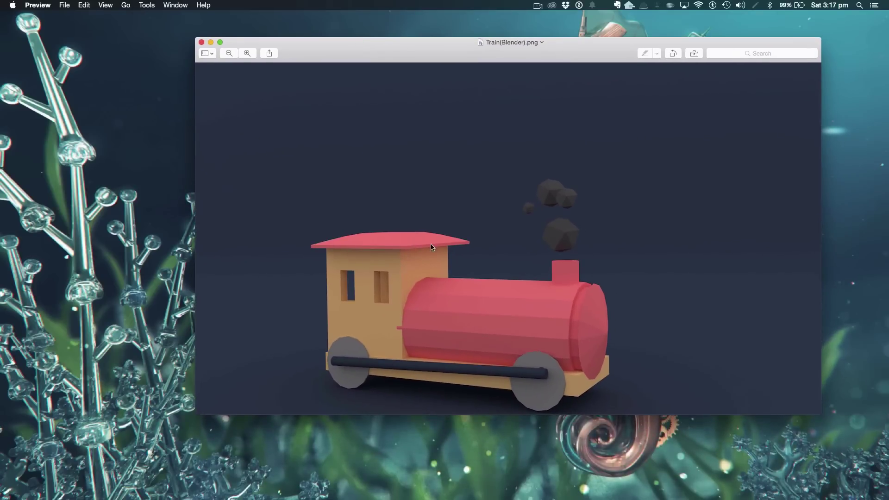
pyautogui.click(212, 42)
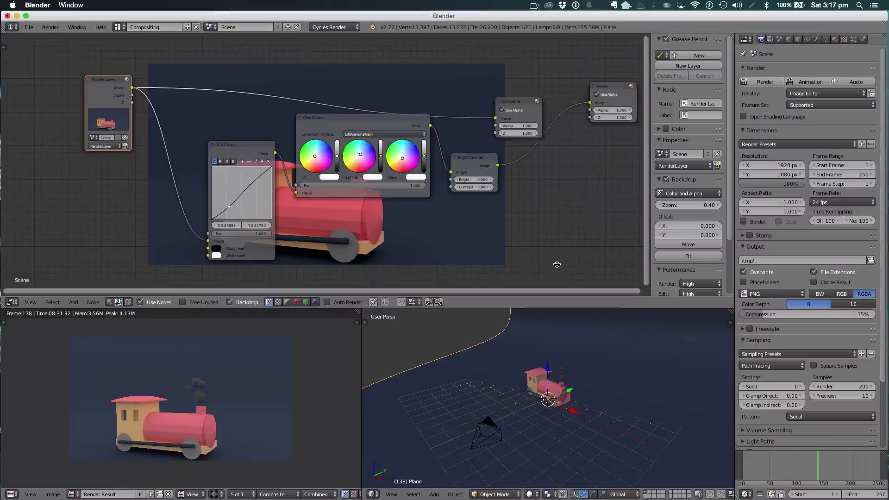
pyautogui.click(20, 27)
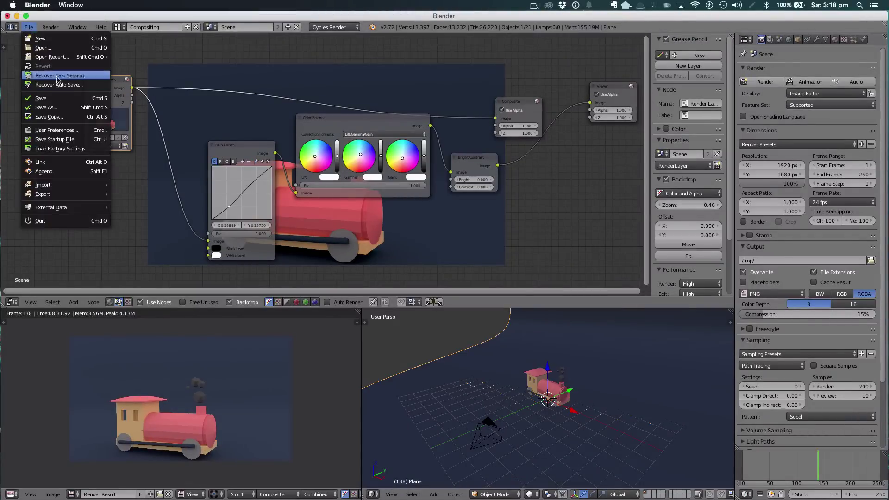
pyautogui.click(49, 48)
pyautogui.click(49, 47)
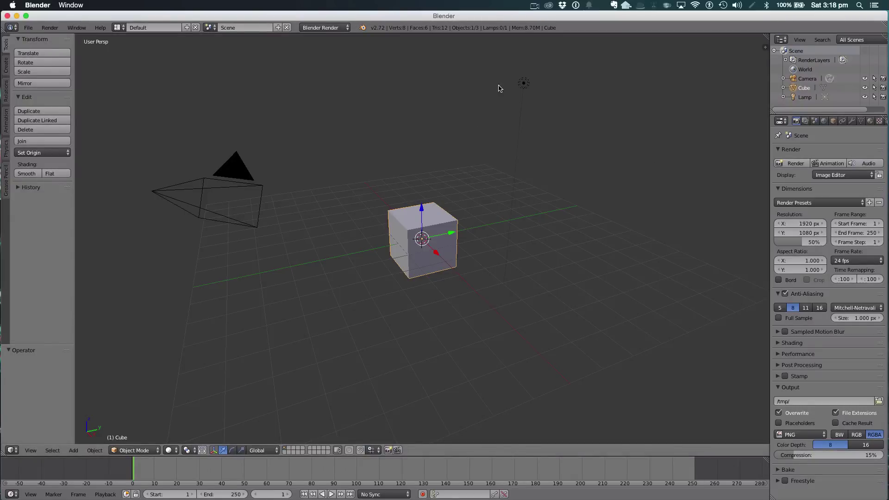
# Set the render engine to Cycles Render, delete the default lamp and reselect the cube
pyautogui.click(321, 27)
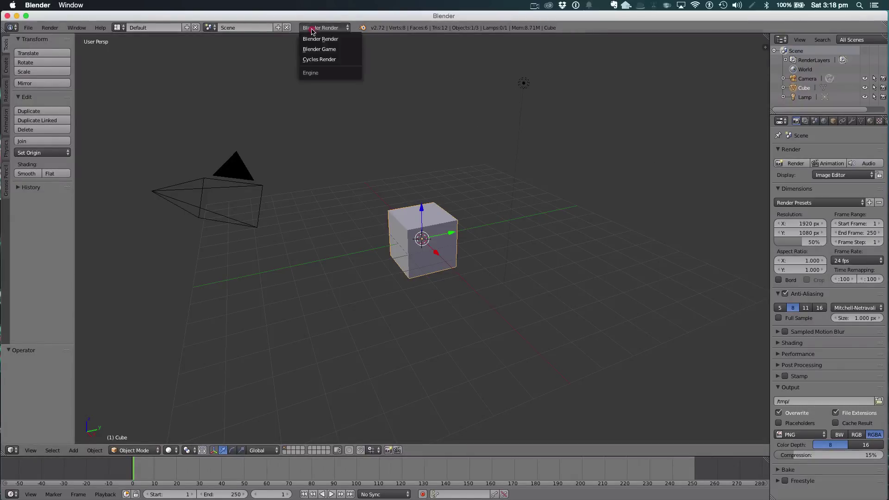
pyautogui.click(307, 60)
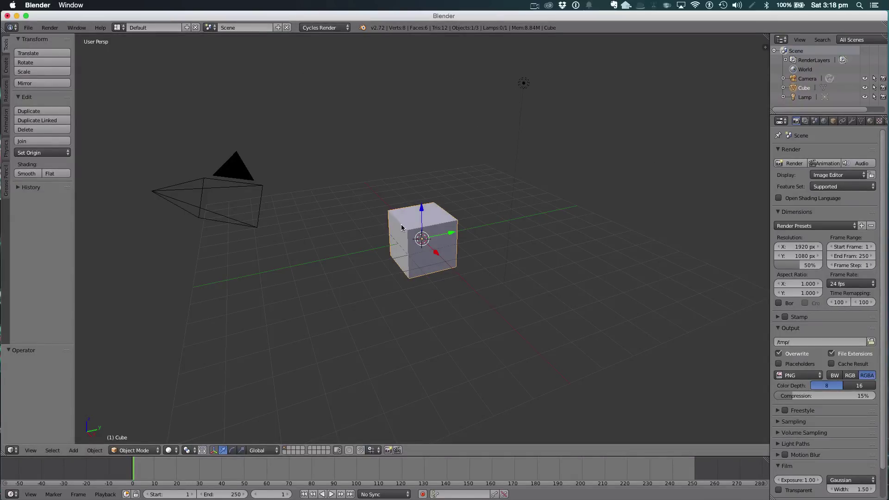
pyautogui.rightClick(523, 82)
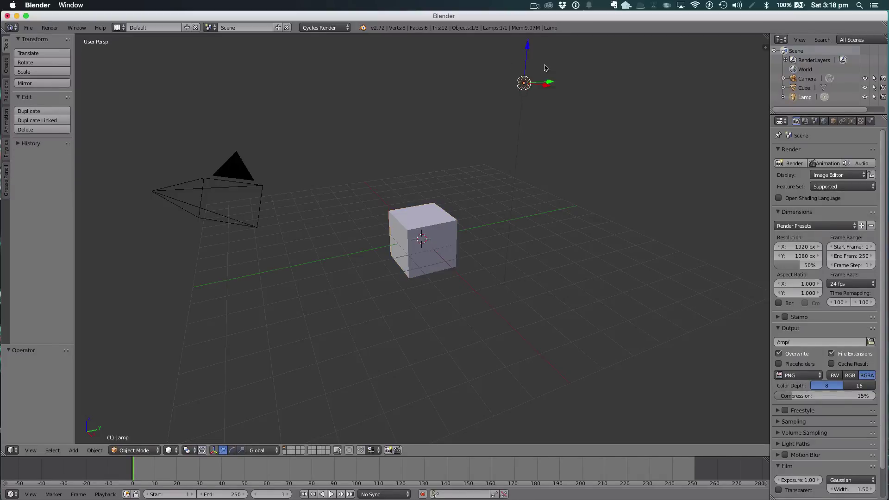
pyautogui.press('x')
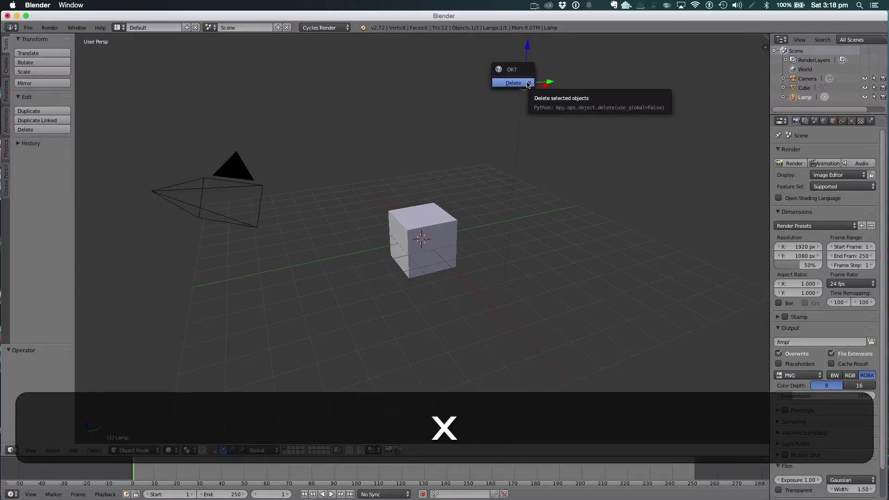
pyautogui.click(527, 82)
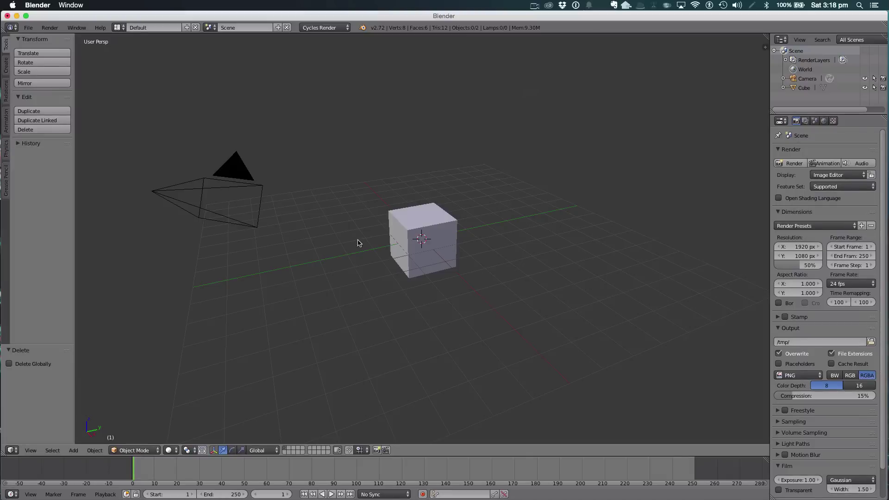
pyautogui.rightClick(405, 232)
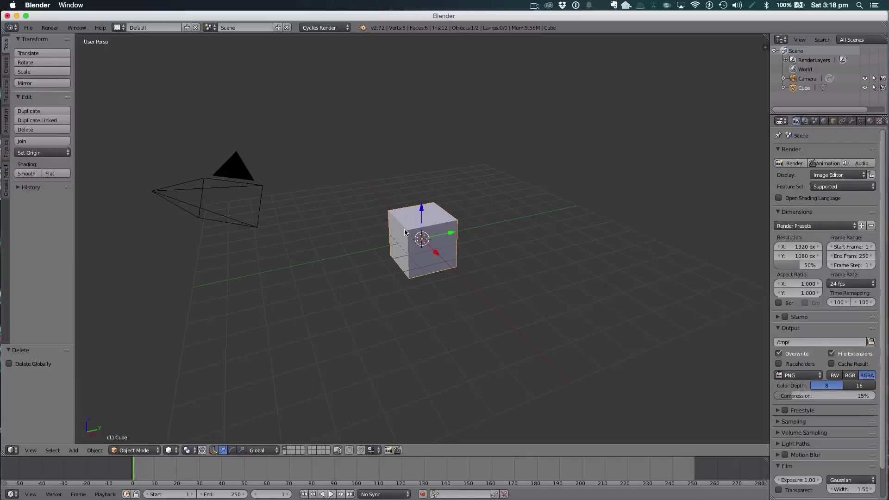
pyautogui.moveTo(527, 169); pyautogui.dragTo(399, 138, button='middle')
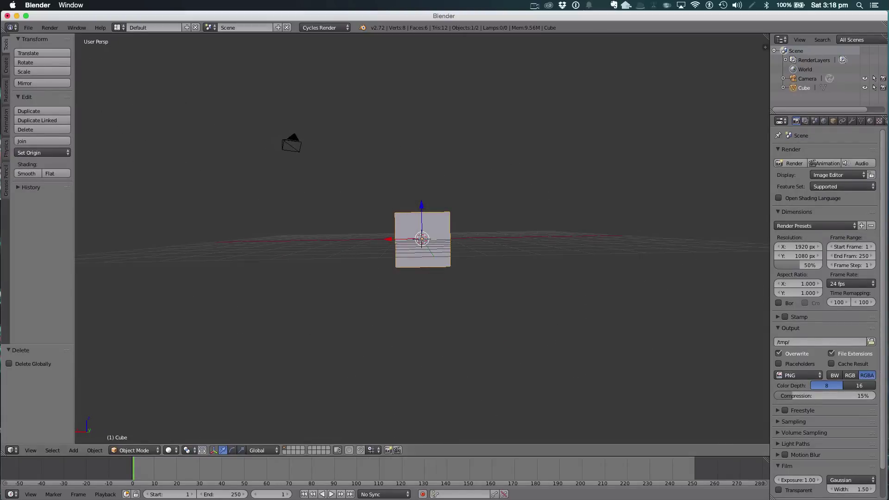
pyautogui.press('super+Tab')
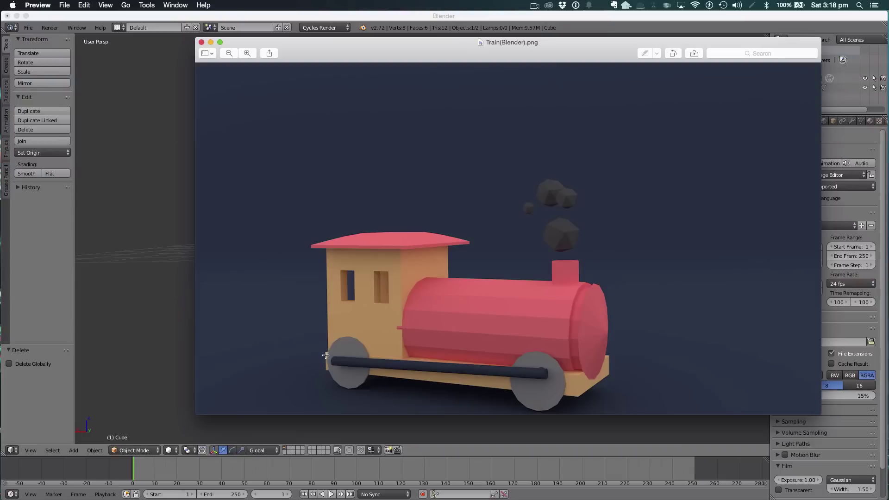
pyautogui.moveTo(326, 355); pyautogui.dragTo(634, 397)
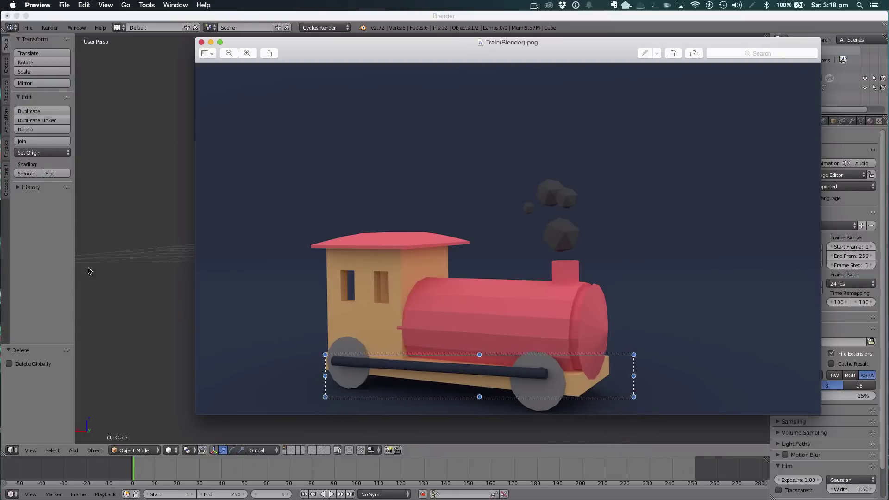
pyautogui.press('super+m')
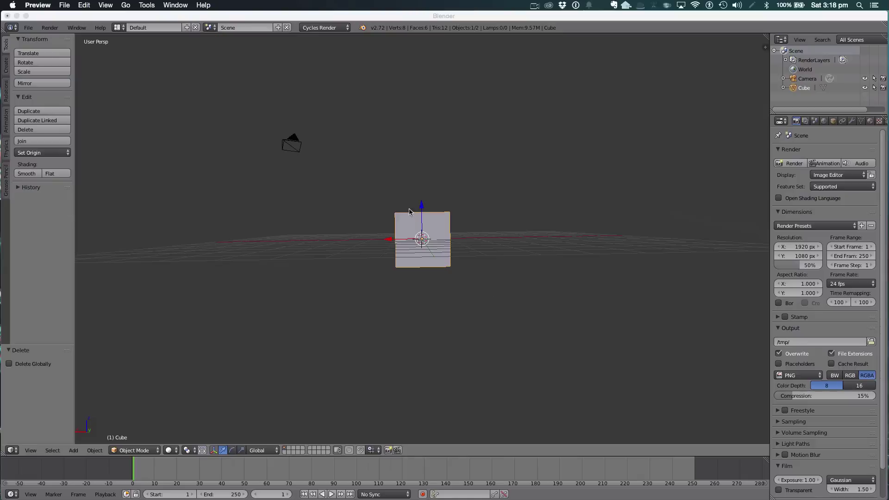
# Flatten the cube along Z
pyautogui.click(478, 27)
pyautogui.moveTo(479, 47); pyautogui.dragTo(531, 195, button='middle')
pyautogui.press('s')
pyautogui.press('z')
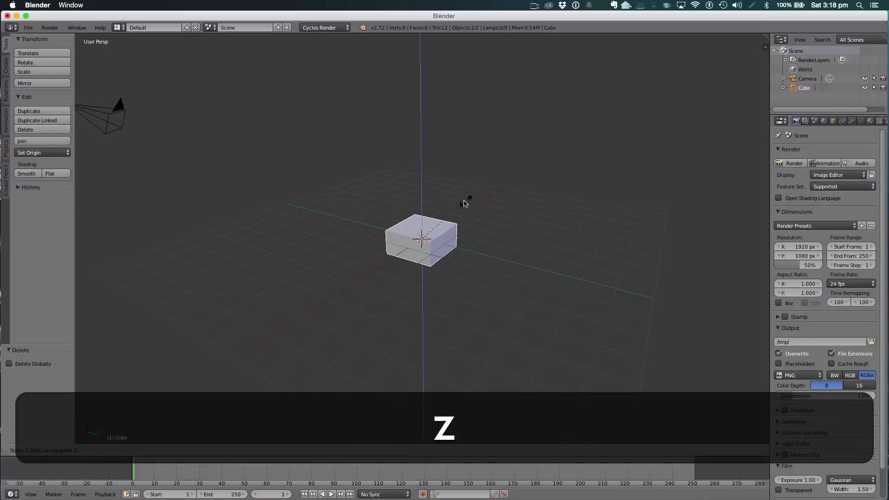
pyautogui.click(441, 209)
# Stretch the flattened cube lengthwise along Y by 3.153
pyautogui.press('s')
pyautogui.press('x')
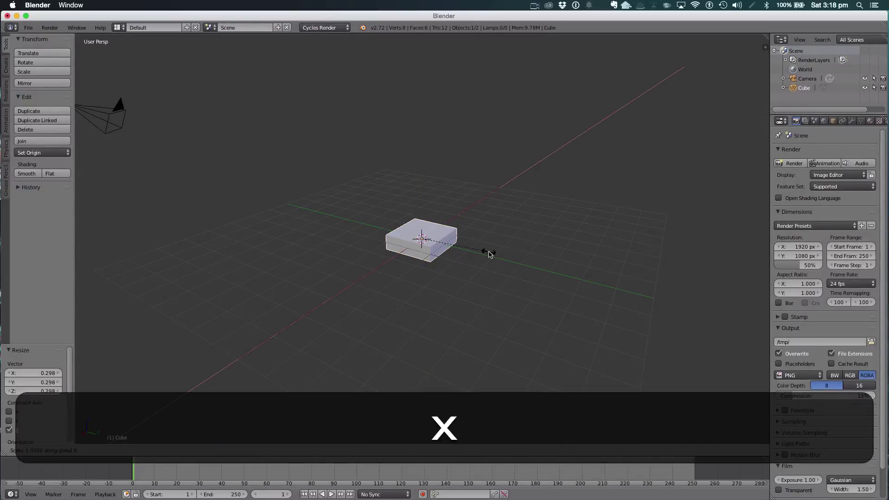
pyautogui.press('y')
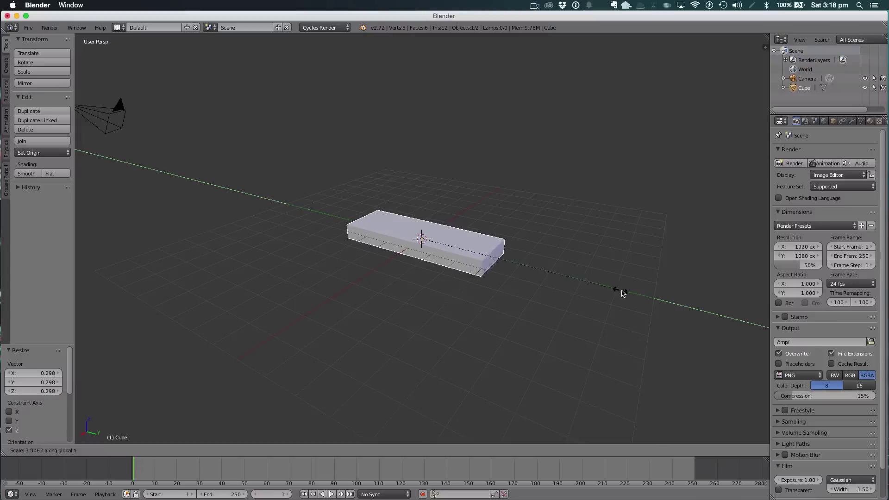
pyautogui.click(629, 294)
# Widen the slab slightly along X from the top view
pyautogui.press('KP_7')
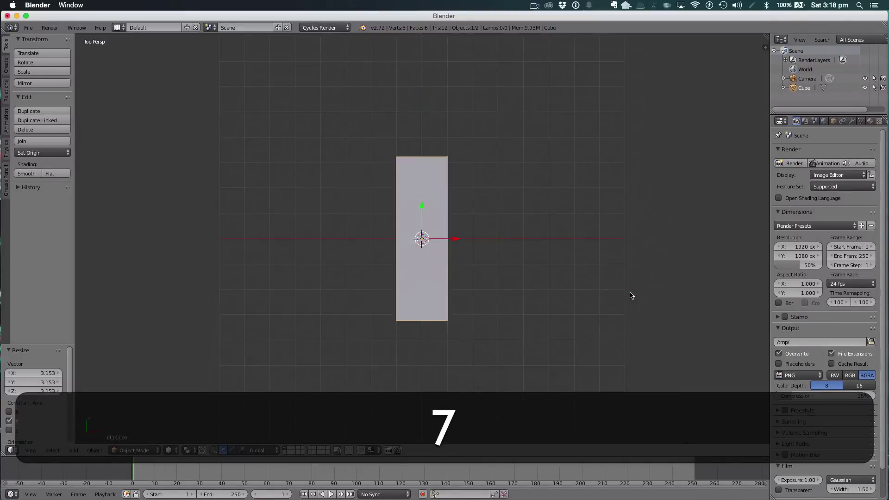
pyautogui.press('s')
pyautogui.press('x')
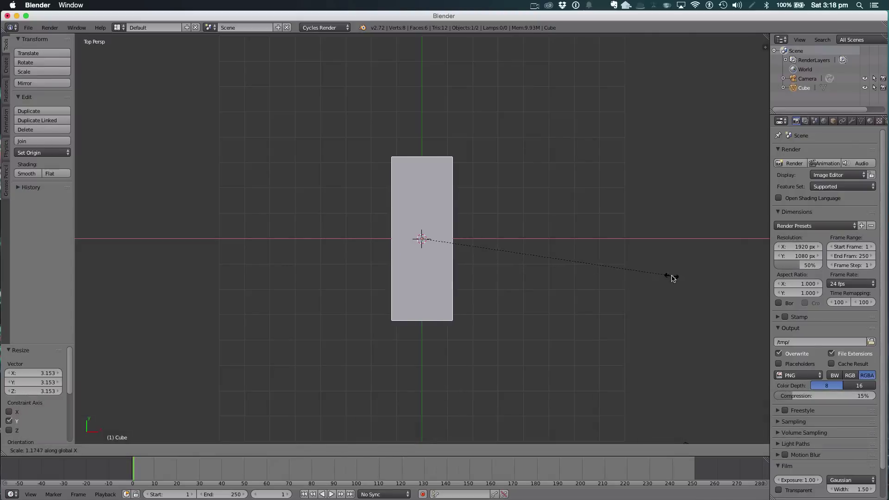
pyautogui.click(672, 278)
pyautogui.press('Tab')
pyautogui.press('Tab')
pyautogui.moveTo(499, 265); pyautogui.dragTo(407, 189, button='middle')
# Add a 16-vertex cylinder (radius 1, depth 2, triangle-fan caps) at the slab's centre
pyautogui.hotkey('shift', 'a')
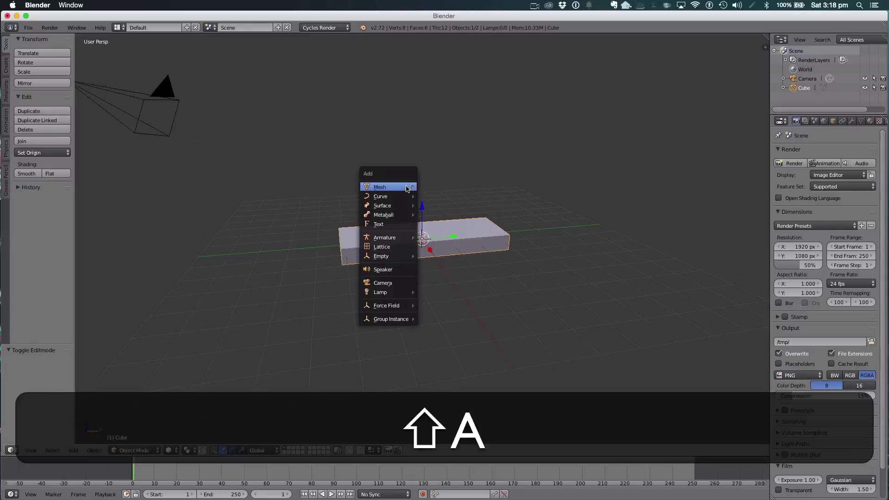
pyautogui.moveTo(406, 188)
pyautogui.click(443, 233)
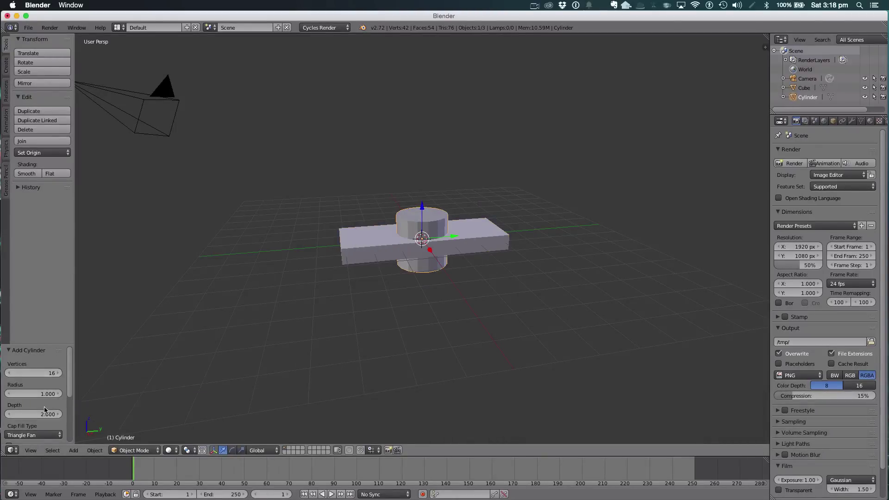
pyautogui.scroll(-2, 24, 401)
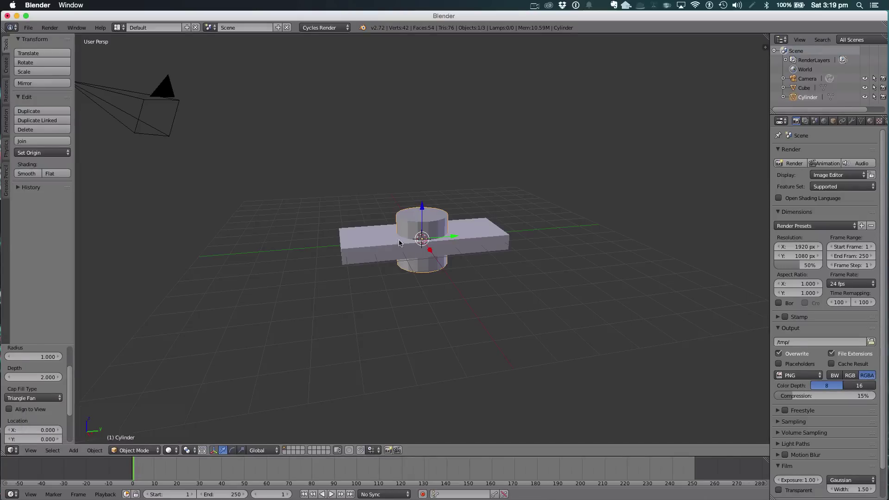
# Rotate the cylinder 90° about X (rx90), lift it onto the base and stretch it along Y
pyautogui.write('rx')
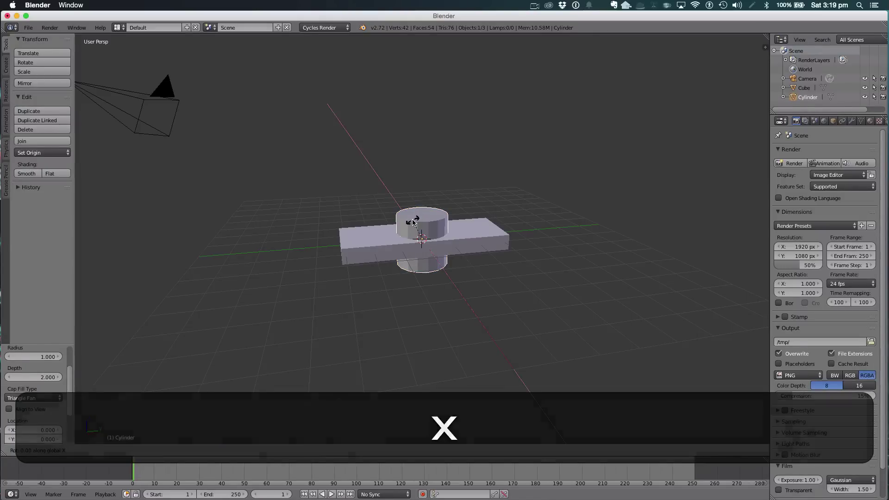
pyautogui.write('90')
pyautogui.press('Return')
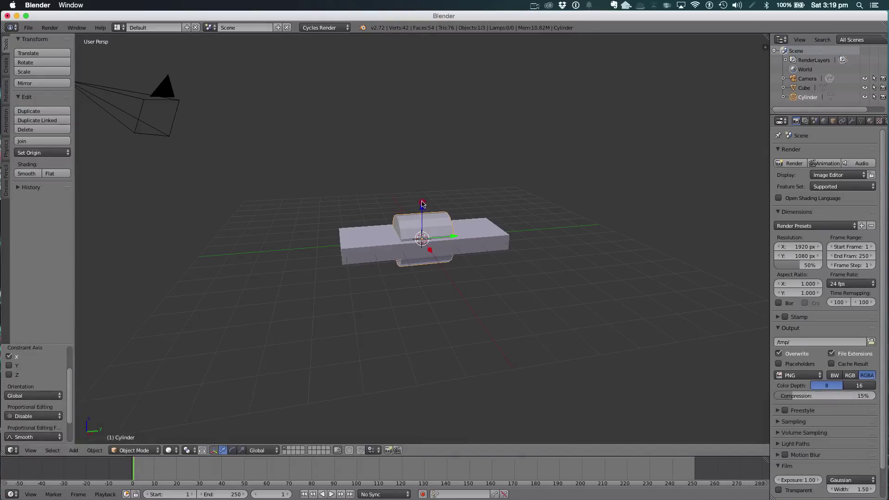
pyautogui.moveTo(422, 205); pyautogui.dragTo(418, 185)
pyautogui.press('s')
pyautogui.press('x')
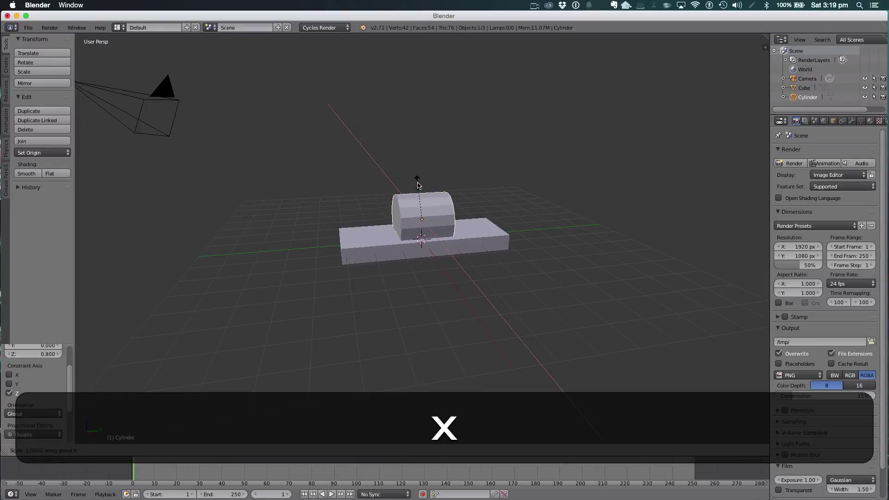
pyautogui.press('y')
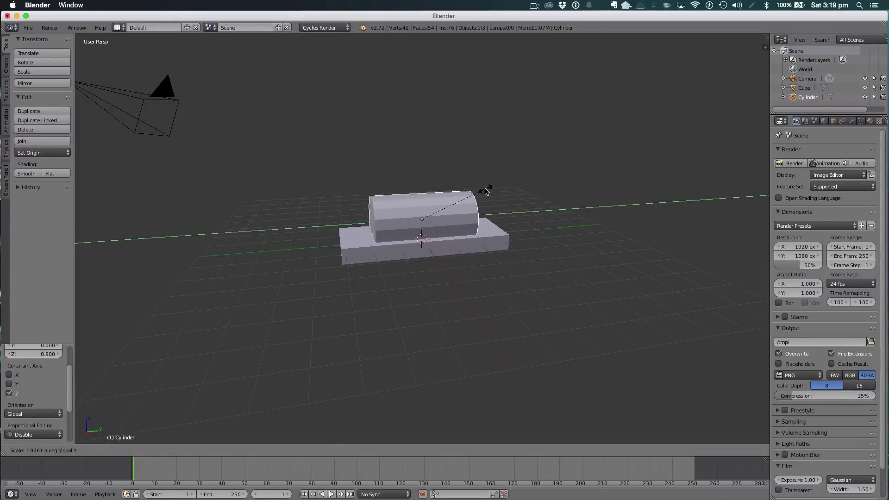
pyautogui.click(485, 192)
# Slide the boiler along Y to 0.861, checking from the top and right views
pyautogui.moveTo(449, 218); pyautogui.dragTo(478, 216)
pyautogui.press('KP_7')
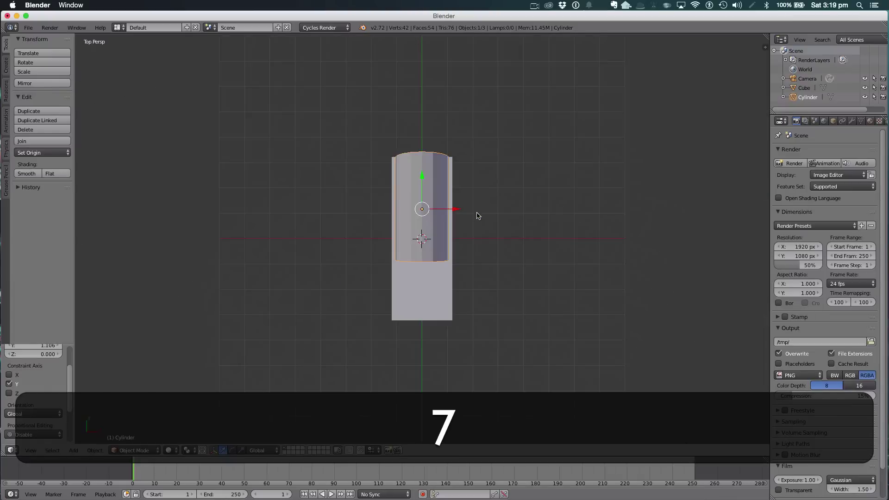
pyautogui.press('KP_3')
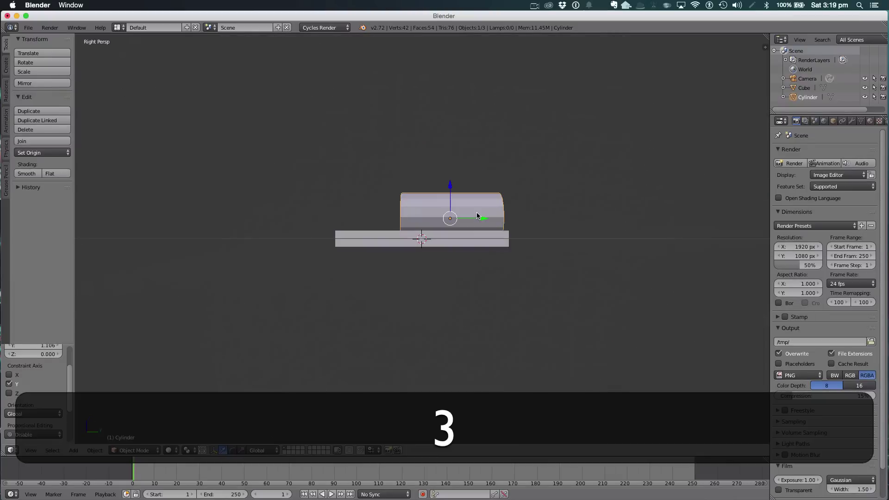
pyautogui.press('KP_7')
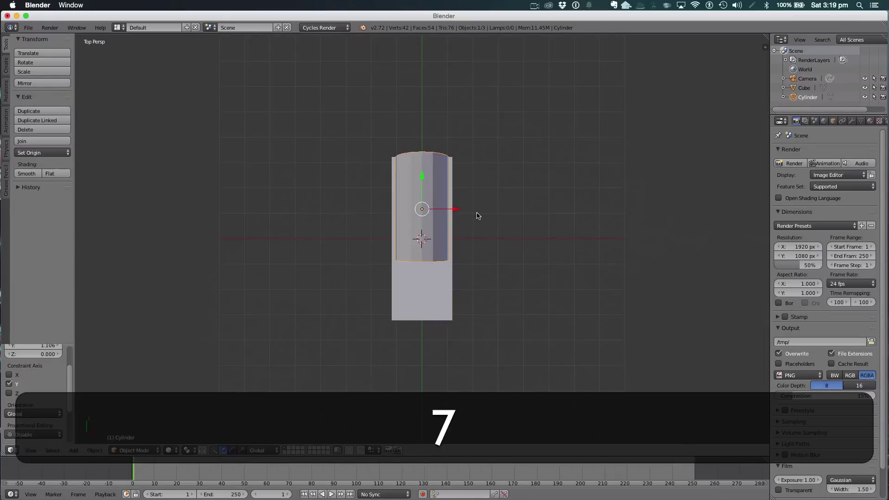
pyautogui.scroll(6, 460, 238)
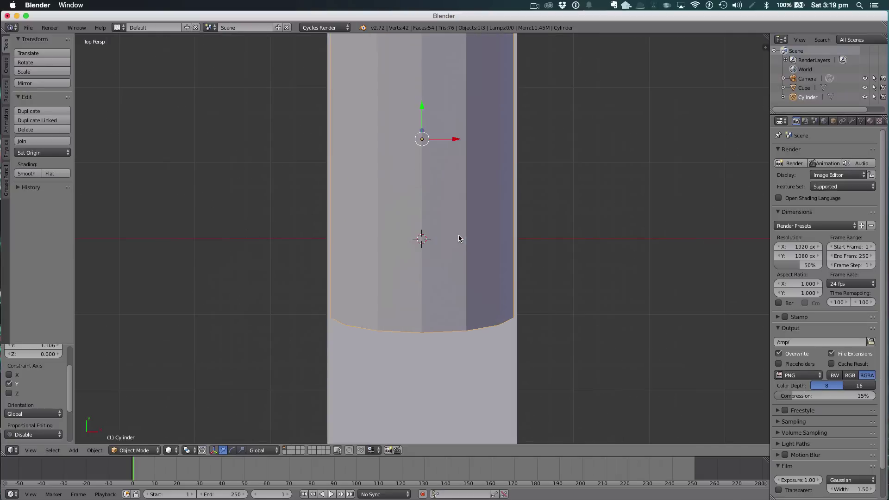
pyautogui.keyDown('shift'); pyautogui.moveTo(548, 119); pyautogui.dragTo(565, 278, button='middle'); pyautogui.keyUp('shift')
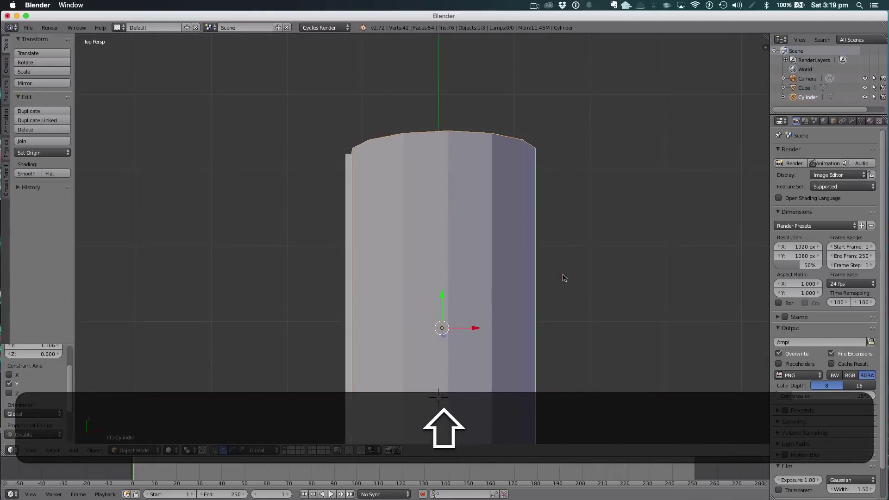
pyautogui.press('shift+KP_5')
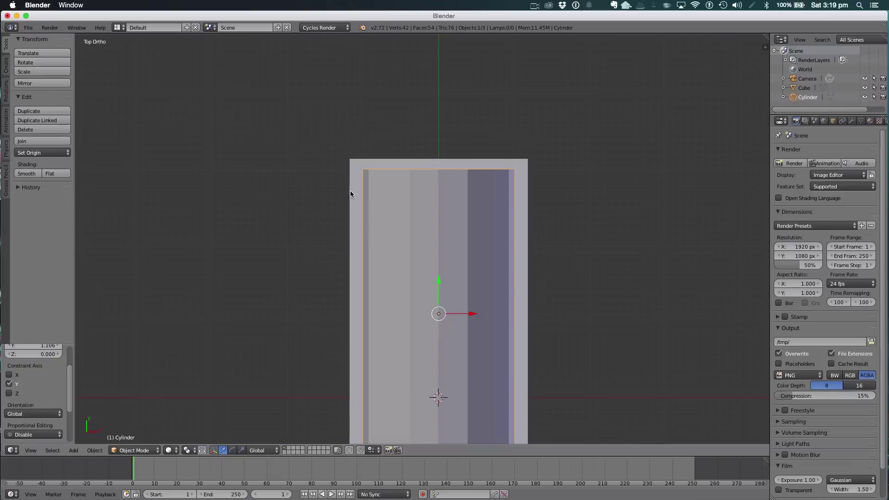
pyautogui.moveTo(440, 291); pyautogui.dragTo(439, 277)
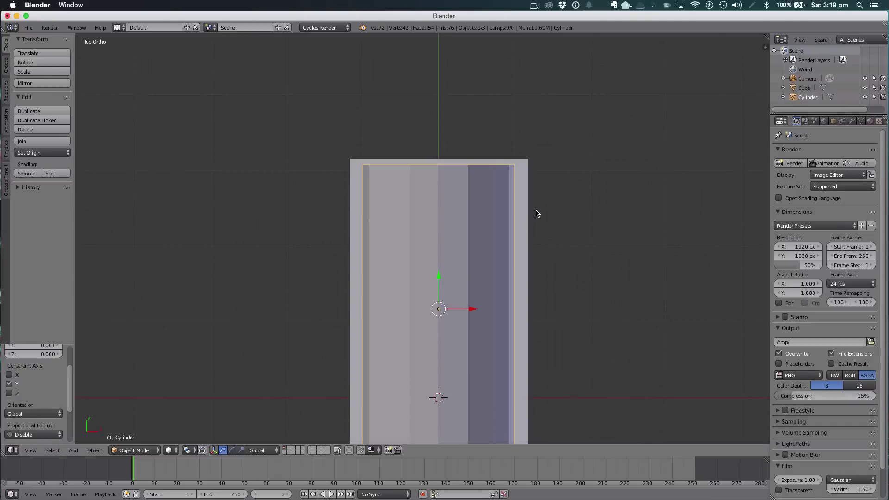
# In Edit Mode face select, brush-select the boiler cylinder's end-cap faces
pyautogui.press('z')
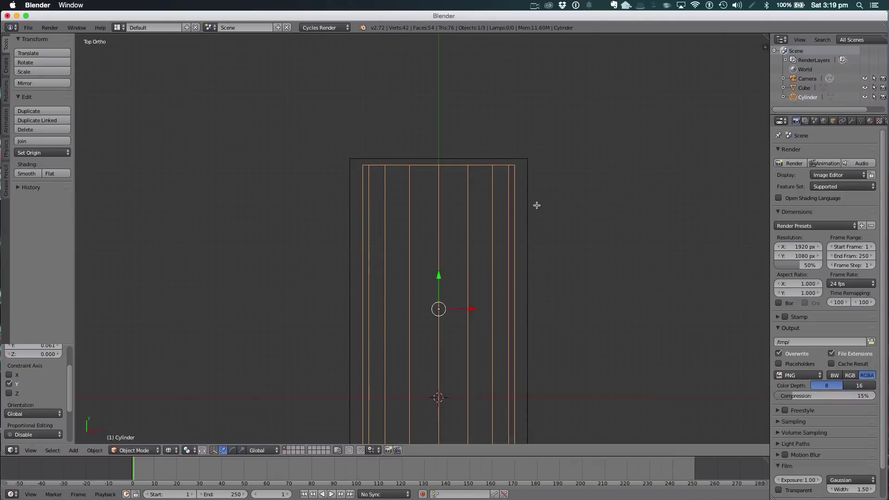
pyautogui.press('Tab')
pyautogui.press('z')
pyautogui.moveTo(569, 211); pyautogui.dragTo(160, 272, button='middle')
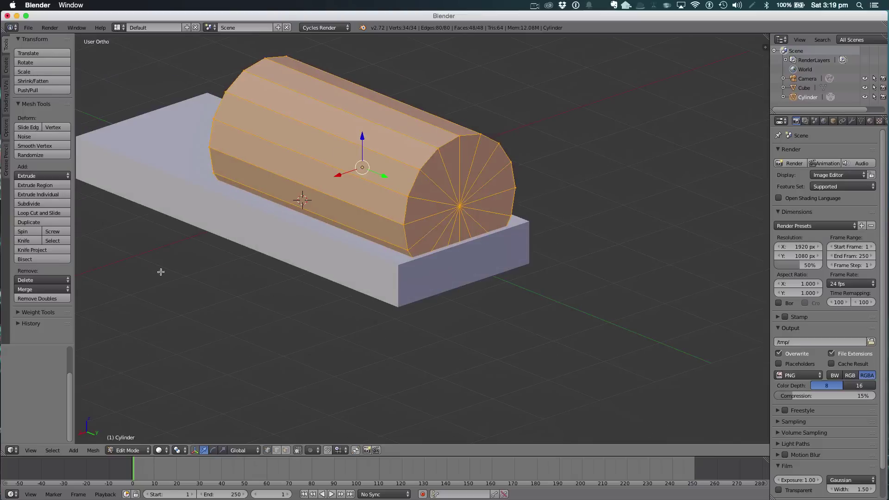
pyautogui.click(286, 451)
pyautogui.press('a')
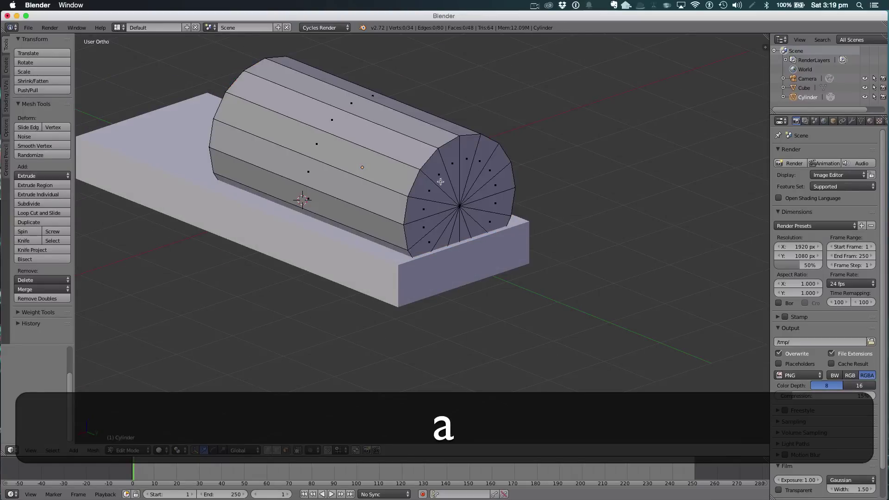
pyautogui.press('c')
pyautogui.click(459, 205)
pyautogui.press('Escape')
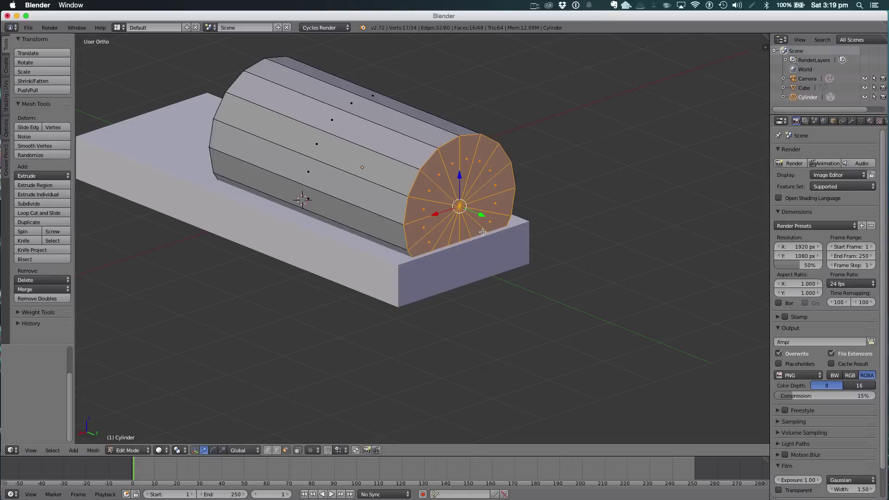
pyautogui.press('KP_7')
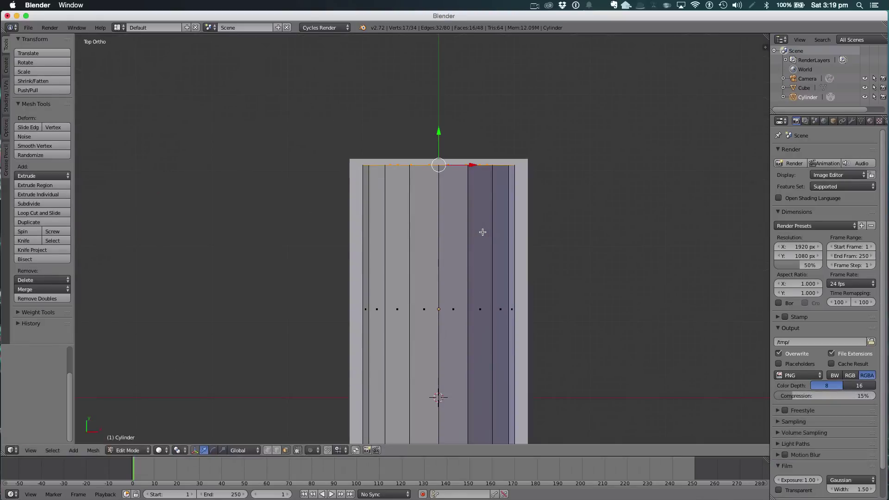
# Extrude the end cap, inset the new ring to 0.843 and extrude short outward rings
pyautogui.press('e')
pyautogui.click(483, 232)
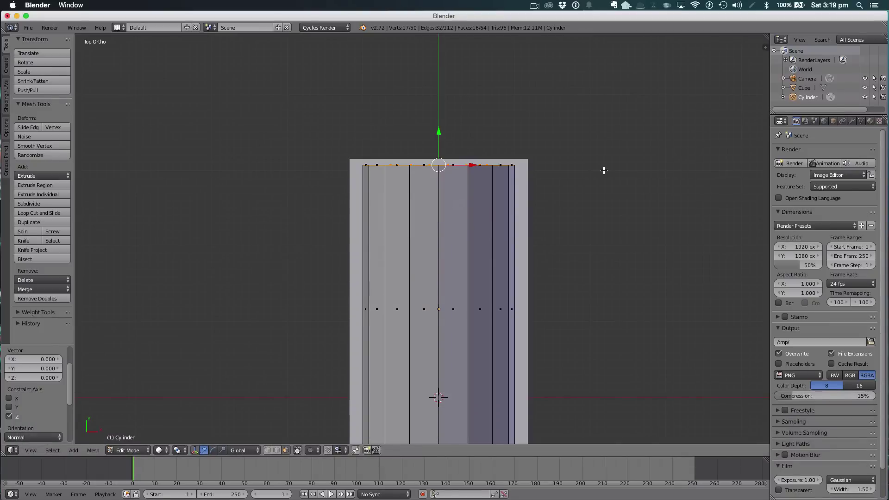
pyautogui.press('e')
pyautogui.press('s')
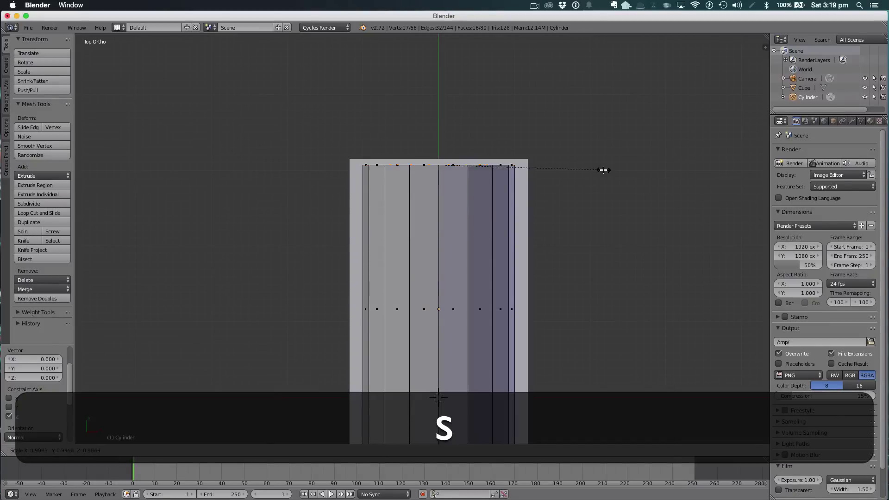
pyautogui.click(578, 169)
pyautogui.press('e')
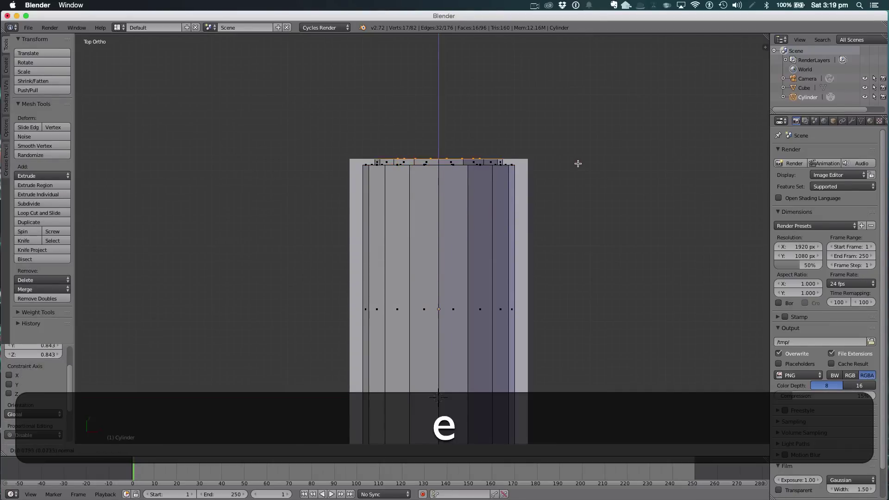
pyautogui.click(578, 163)
pyautogui.press('e')
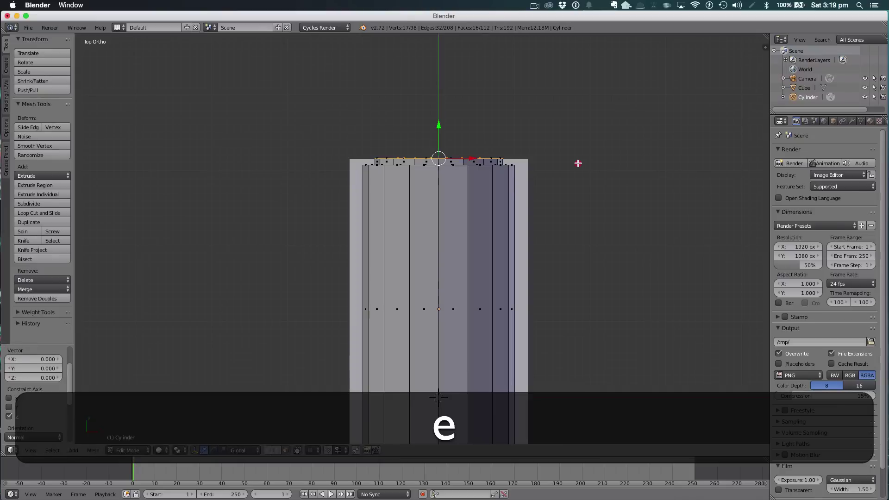
pyautogui.press('e')
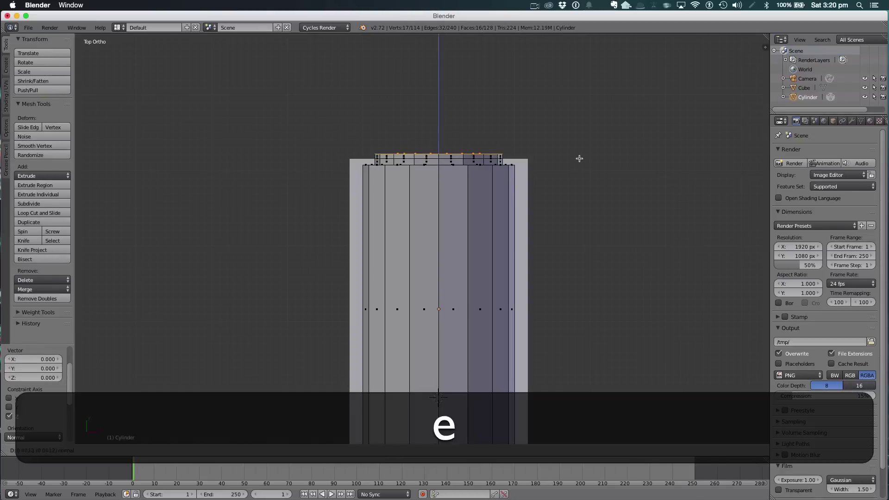
pyautogui.click(577, 156)
pyautogui.press('s')
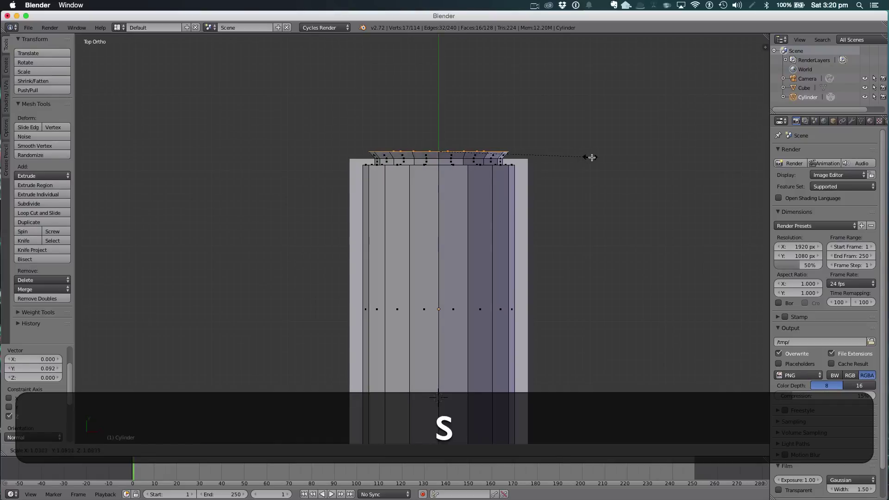
pyautogui.click(593, 158)
# Widen a new ring to about 1.15, extrude it, shrink the tip to about 0.2 and pull it down
pyautogui.press('super+z')
pyautogui.press('super+e')
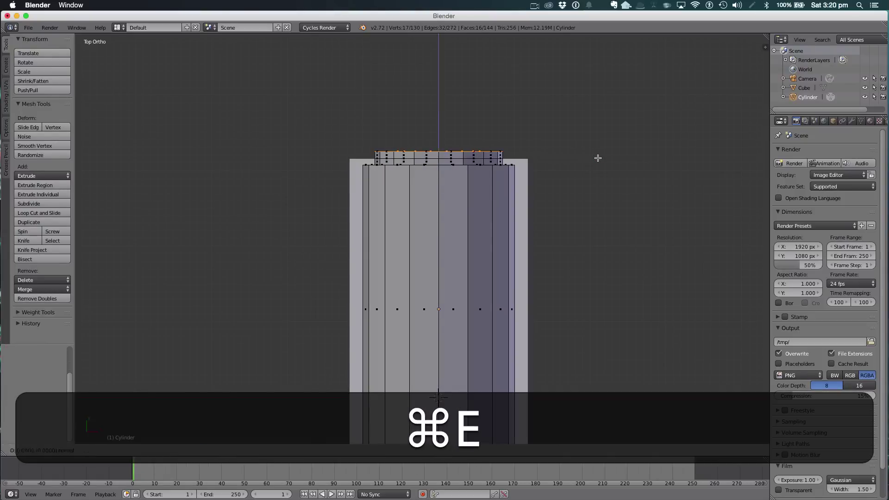
pyautogui.press('s')
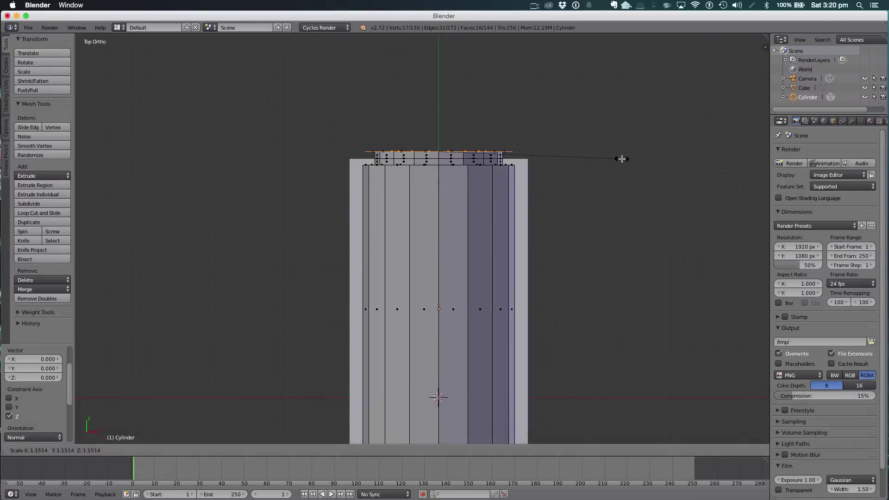
pyautogui.click(624, 157)
pyautogui.press('e')
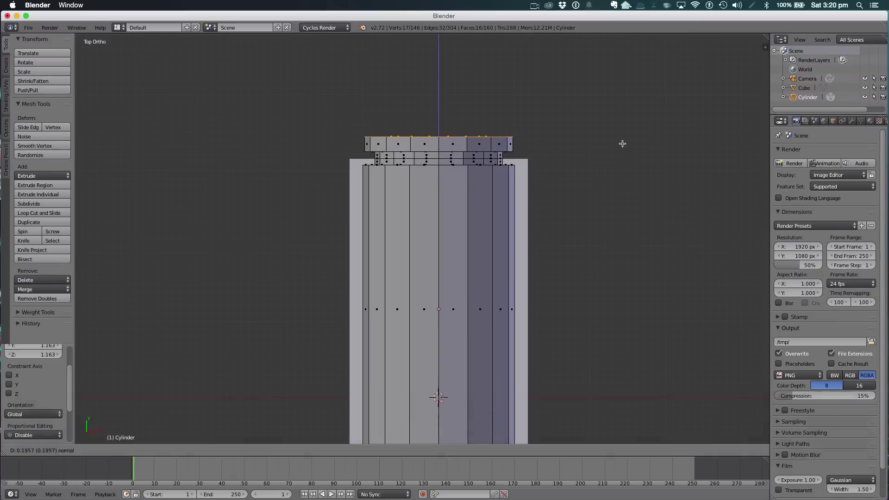
pyautogui.click(627, 97)
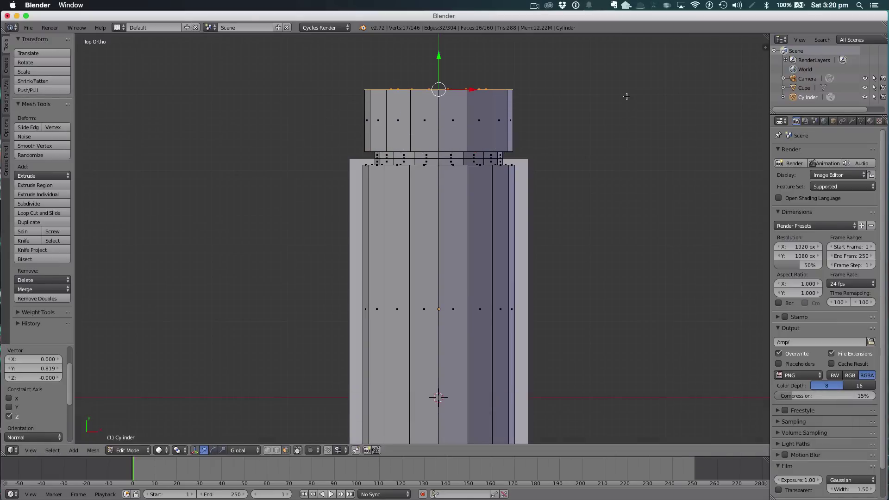
pyautogui.press('s')
pyautogui.click(450, 89)
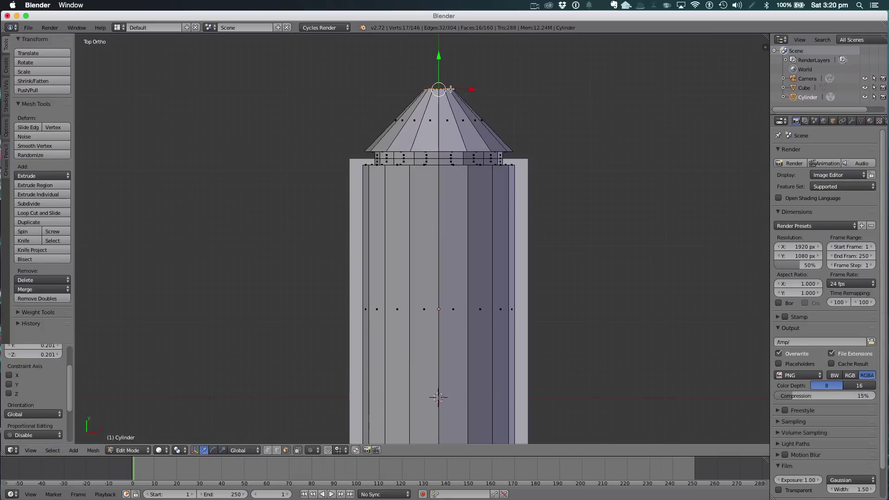
pyautogui.moveTo(440, 59); pyautogui.dragTo(444, 107)
pyautogui.press('Tab')
pyautogui.moveTo(542, 113); pyautogui.dragTo(508, 202, button='middle')
pyautogui.press('Tab')
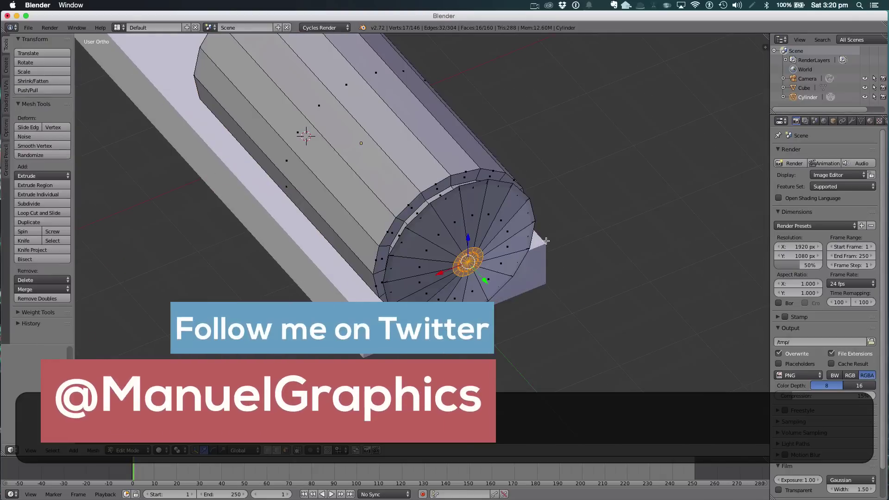
# Undo the previously built end cap
pyautogui.press('Tab')
pyautogui.moveTo(503, 253); pyautogui.dragTo(660, 257, button='middle')
pyautogui.press('super+z')
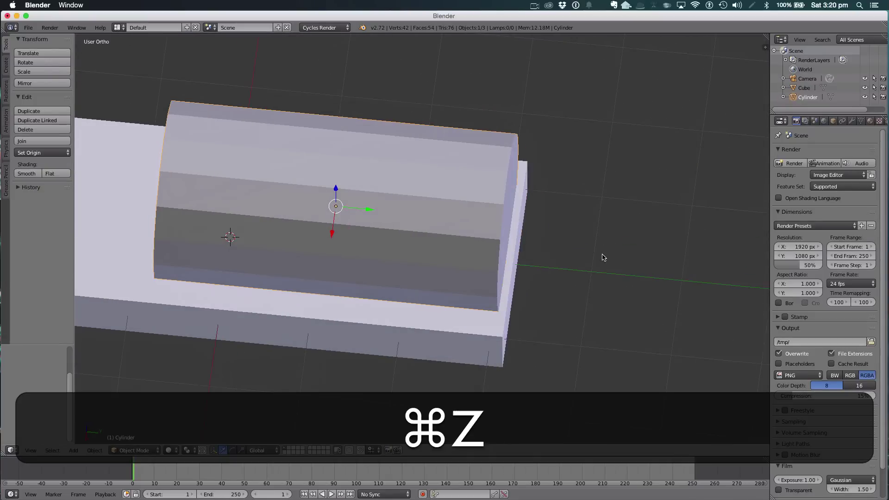
# Reselect the cylinder's end-cap faces with X-ray enabled, viewed from the top in wireframe
pyautogui.press('Tab')
pyautogui.press('a')
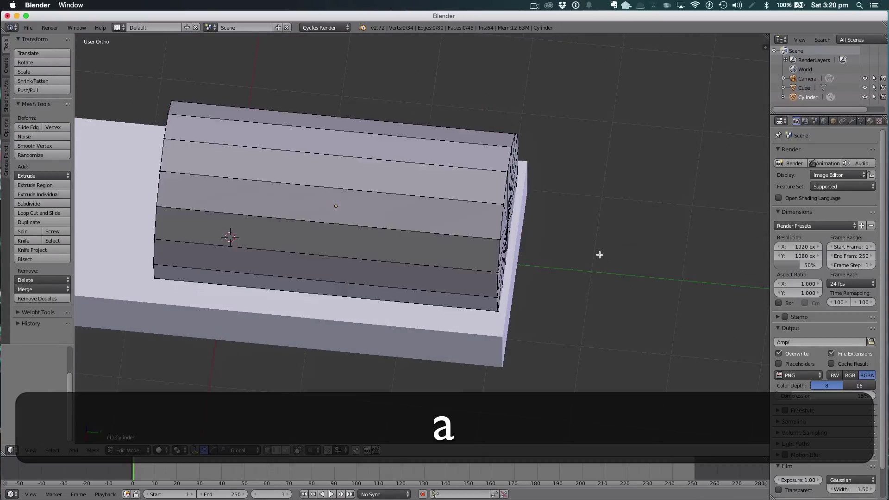
pyautogui.moveTo(597, 253); pyautogui.dragTo(562, 225, button='middle')
pyautogui.press('c')
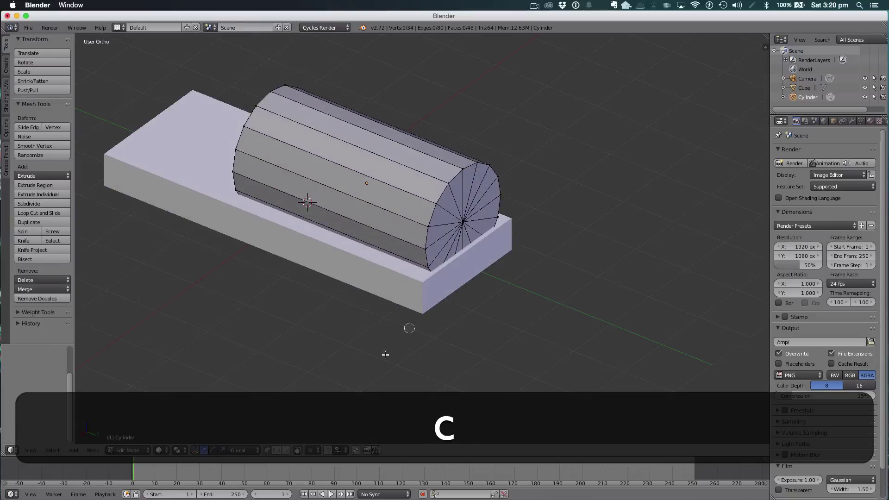
pyautogui.press('Escape')
pyautogui.click(286, 450)
pyautogui.press('c')
pyautogui.moveTo(454, 217); pyautogui.dragTo(507, 210)
pyautogui.rightClick(506, 210)
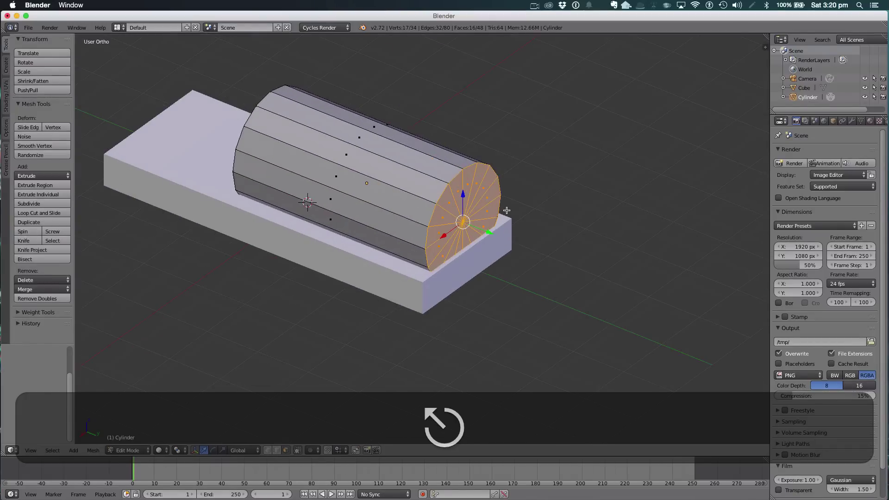
pyautogui.press('KP_7')
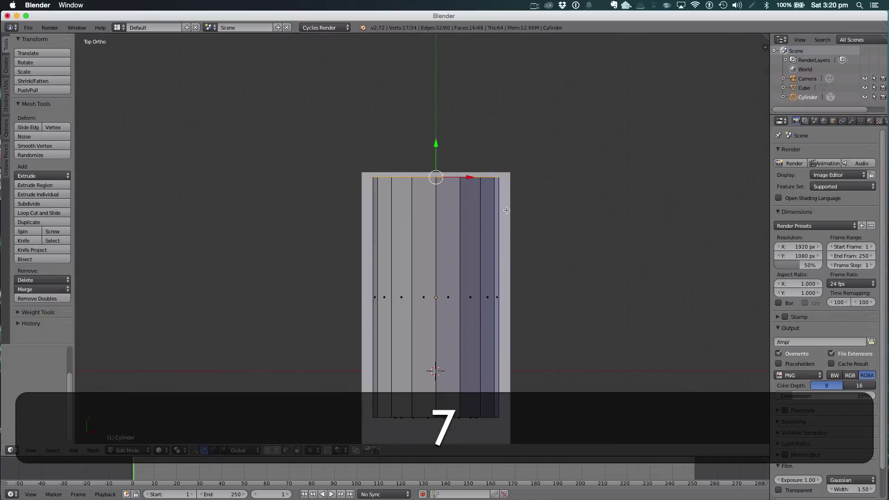
pyautogui.press('z')
pyautogui.scroll(5, 507, 210)
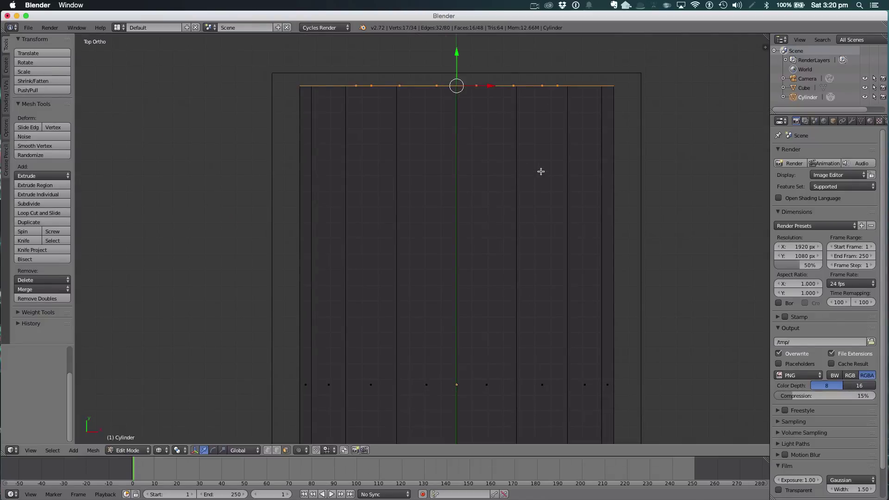
pyautogui.keyDown('shift'); pyautogui.moveTo(543, 166); pyautogui.dragTo(542, 214, button='middle'); pyautogui.keyUp('shift')
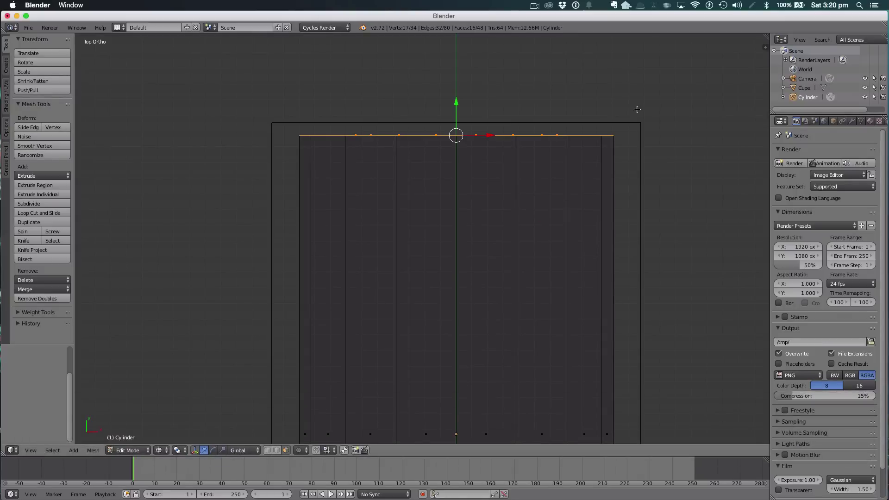
# Extrude the end ring, shrink it to about 0.84 and extrude it outward by 0.147
pyautogui.press('e')
pyautogui.rightClick(637, 109)
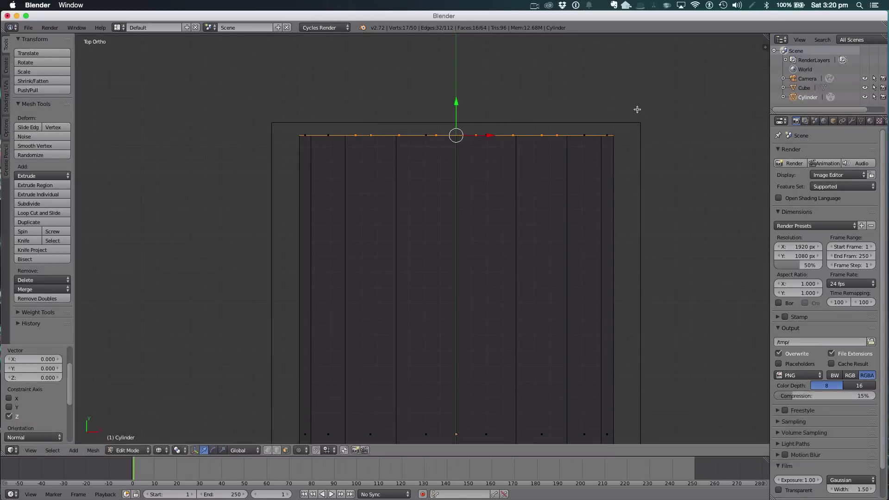
pyautogui.press('s')
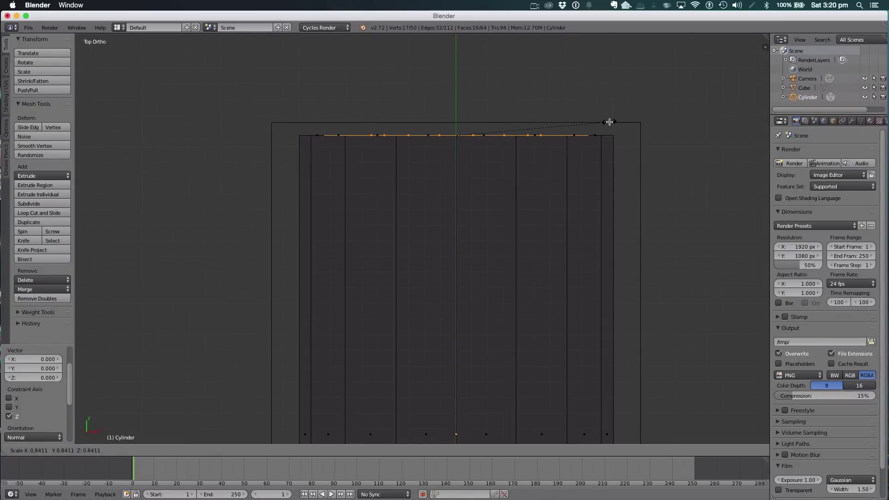
pyautogui.click(610, 122)
pyautogui.press('e')
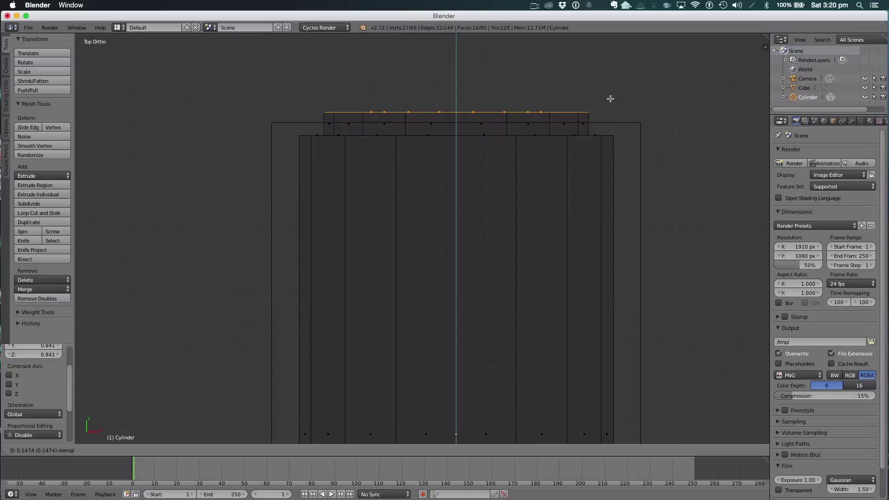
pyautogui.click(610, 99)
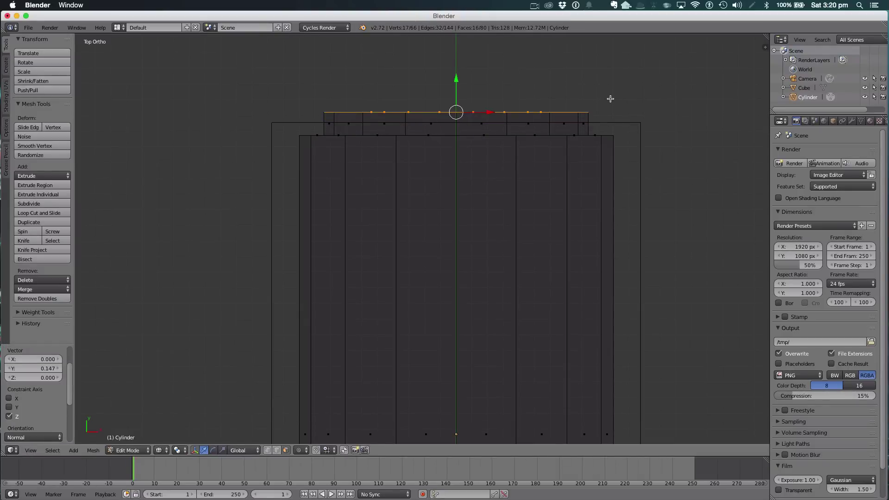
pyautogui.press('e')
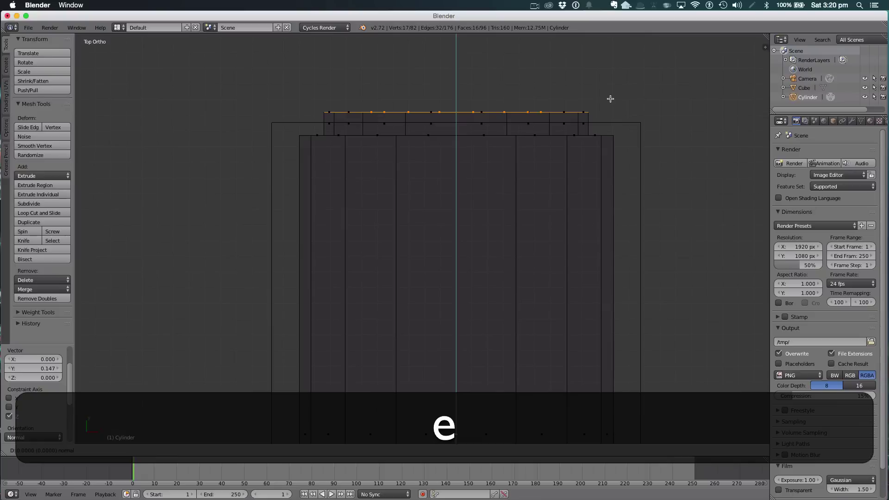
pyautogui.rightClick(611, 98)
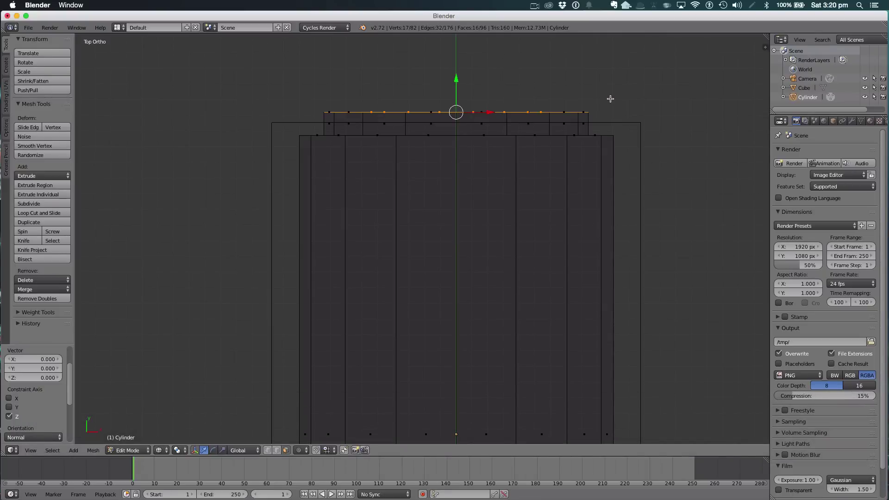
pyautogui.press('e')
pyautogui.click(611, 90)
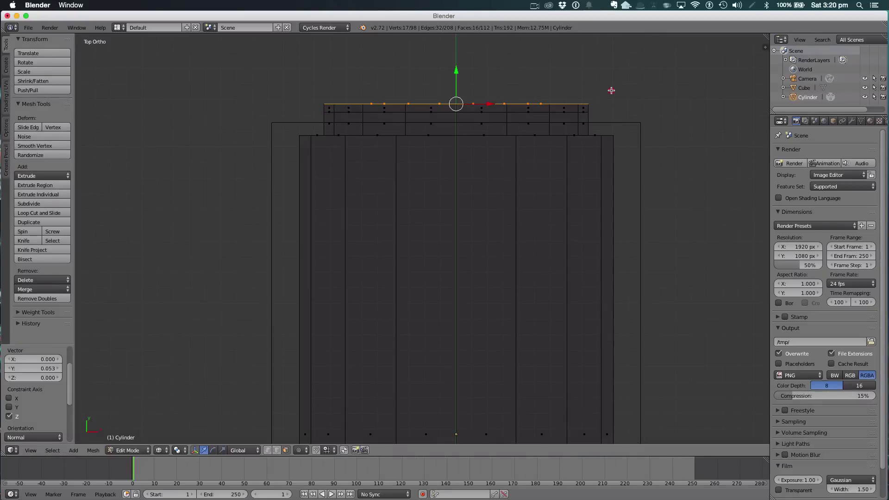
# Enlarge the end loop to 1.194, extrude it, shrink it to 0.231 and pull it back along Y
pyautogui.press('super+z')
pyautogui.press('s')
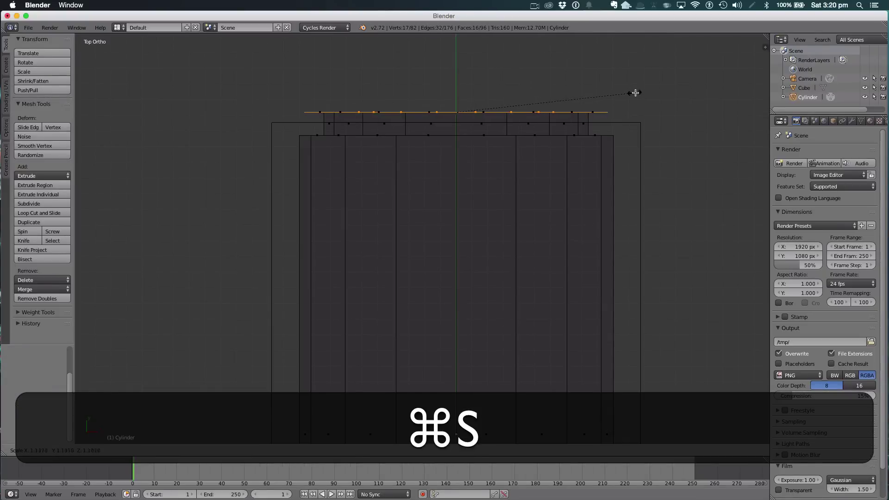
pyautogui.click(643, 94)
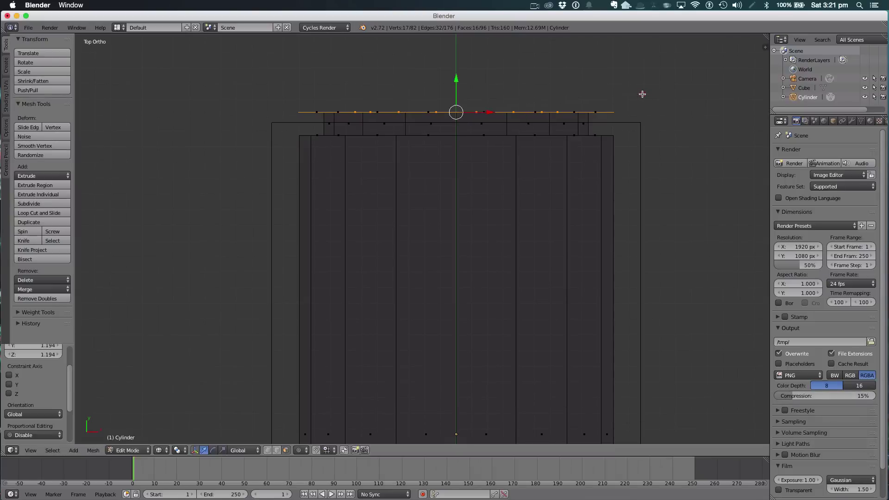
pyautogui.press('e')
pyautogui.click(661, 431)
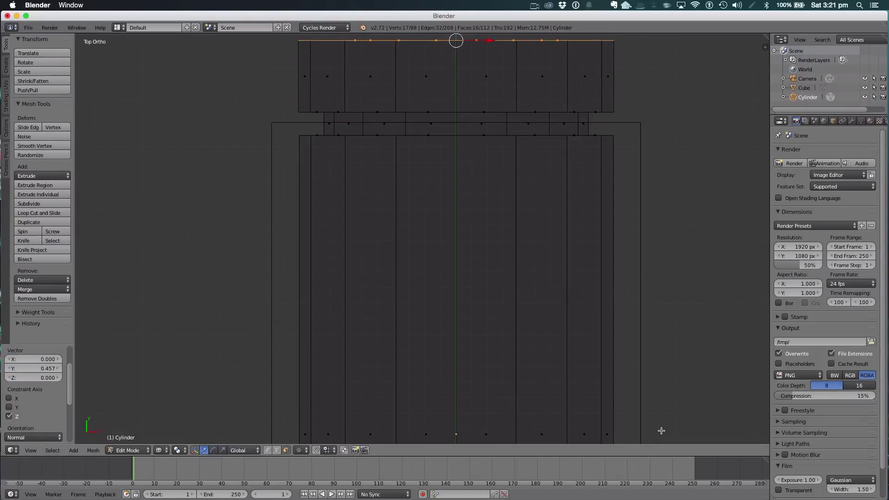
pyautogui.press('s')
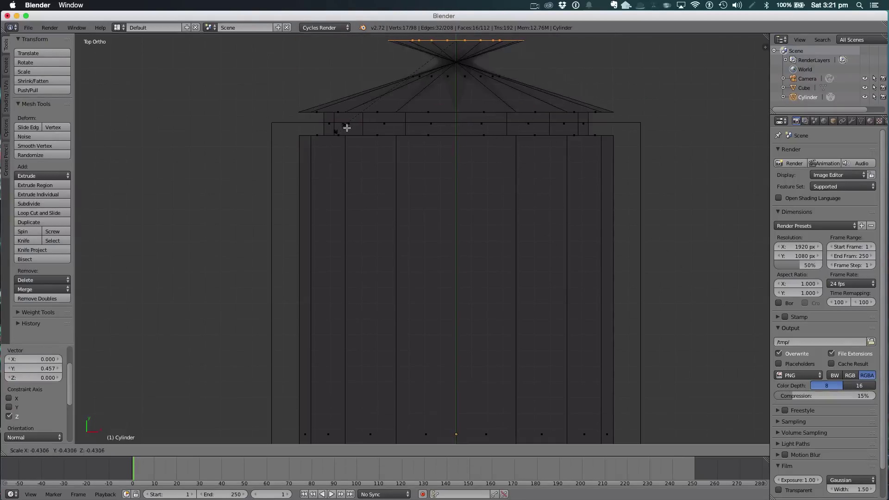
pyautogui.click(448, 119)
pyautogui.scroll(-4, 447, 106)
pyautogui.moveTo(446, 90); pyautogui.dragTo(438, 112)
pyautogui.click(436, 119)
# Resize the tip loop to 0.515, nudge it along Y, and return to solid Object Mode
pyautogui.press('s')
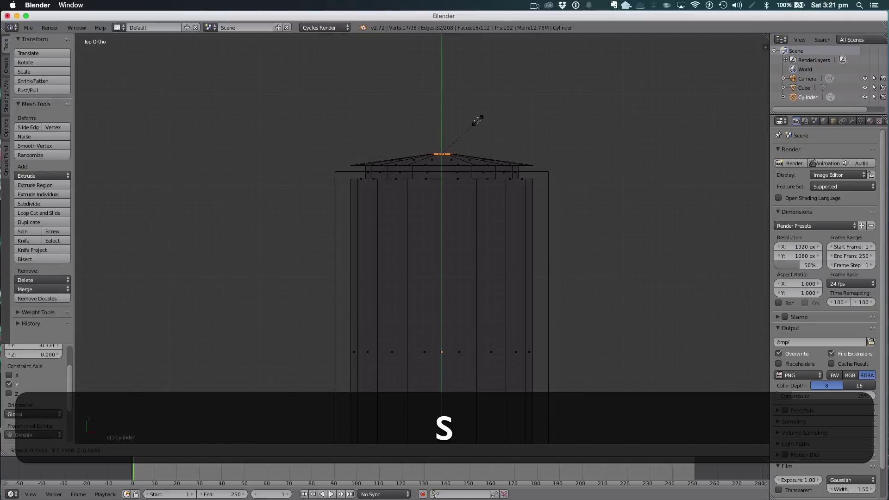
pyautogui.click(478, 121)
pyautogui.moveTo(447, 121); pyautogui.dragTo(446, 118)
pyautogui.press('Tab')
pyautogui.press('z')
pyautogui.moveTo(542, 179)
pyautogui.mouseDown(button='middle')
pyautogui.moveTo(324, 92)
pyautogui.moveTo(416, 153)
pyautogui.mouseUp(button='middle')
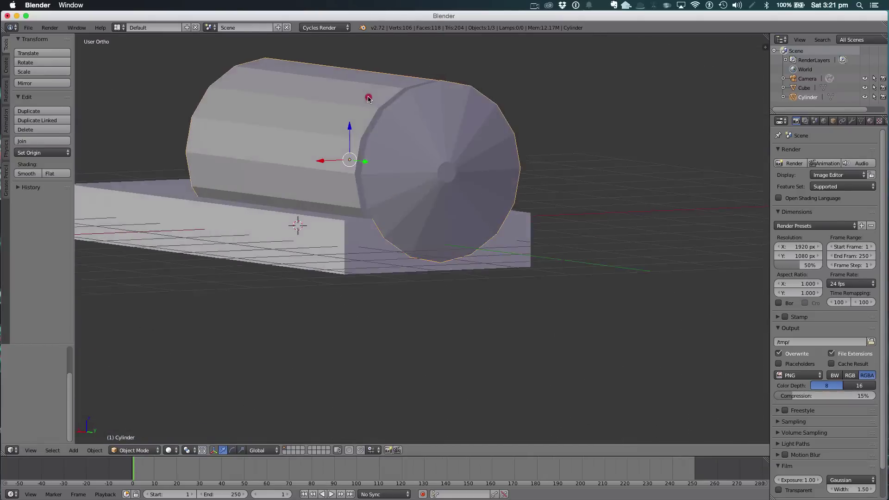
# Scale down the boiler's front cap in Edit Mode
pyautogui.scroll(2, 417, 153)
pyautogui.press('Tab')
pyautogui.press('s')
pyautogui.click(467, 169)
pyautogui.press('Tab')
# Move the boiler 0.063 along Y so it sits at one end of the base slab
pyautogui.scroll(-2, 501, 178)
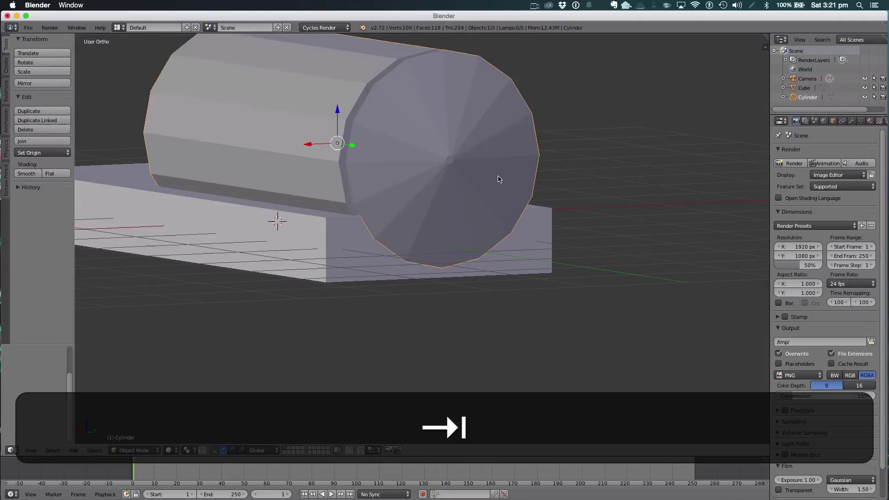
pyautogui.moveTo(500, 179); pyautogui.dragTo(611, 241, button='middle')
pyautogui.scroll(-1, 578, 246)
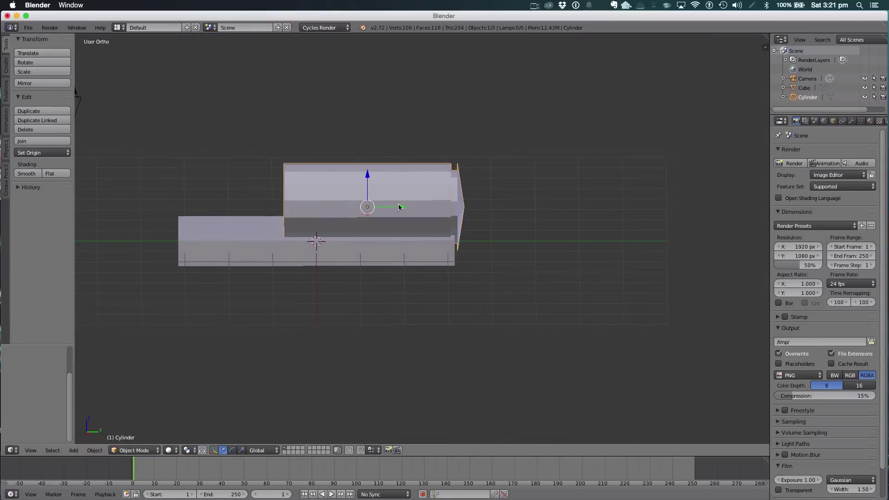
pyautogui.moveTo(400, 207); pyautogui.dragTo(402, 208)
pyautogui.moveTo(402, 207); pyautogui.dragTo(691, 226, button='middle')
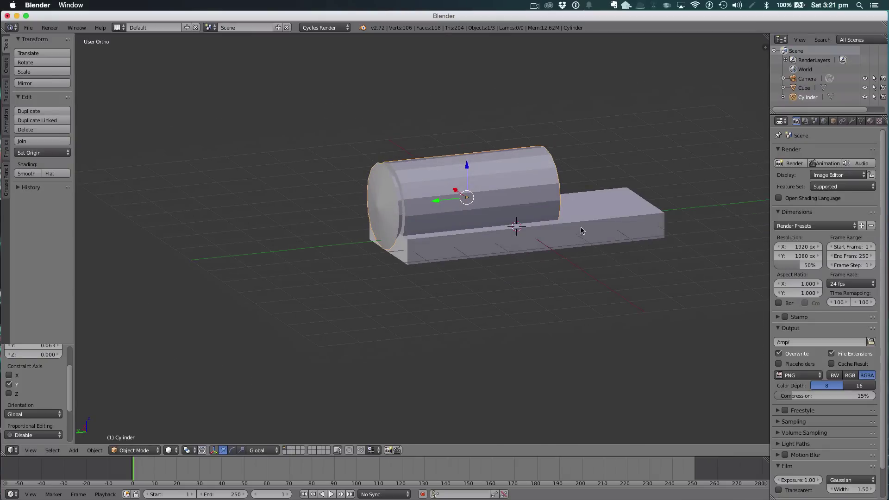
pyautogui.moveTo(584, 235); pyautogui.dragTo(492, 237, button='middle')
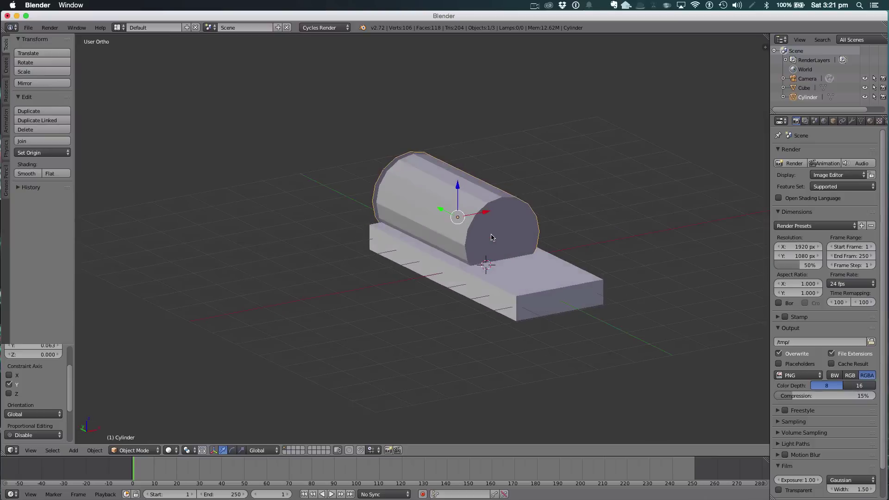
# Add a cube, raise it, scale it to 1.122 and move it to the base's back end
pyautogui.hotkey('shift', 'a')
pyautogui.click(507, 245)
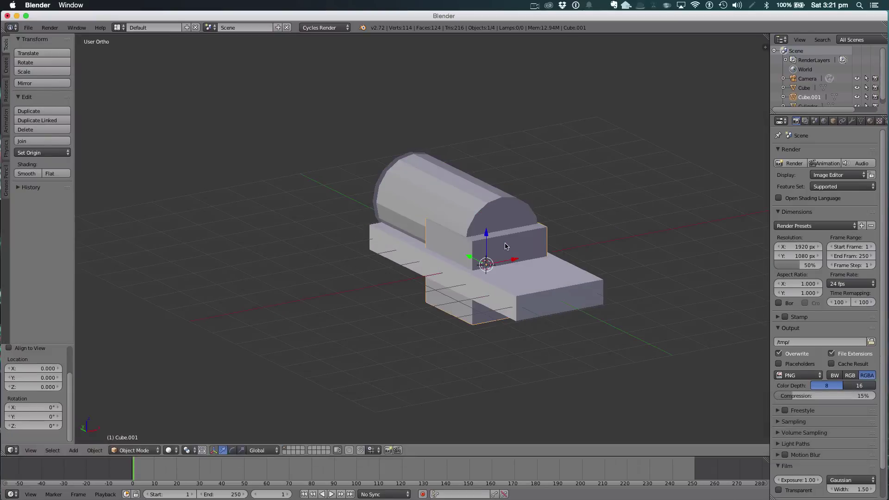
pyautogui.moveTo(493, 241); pyautogui.dragTo(489, 197)
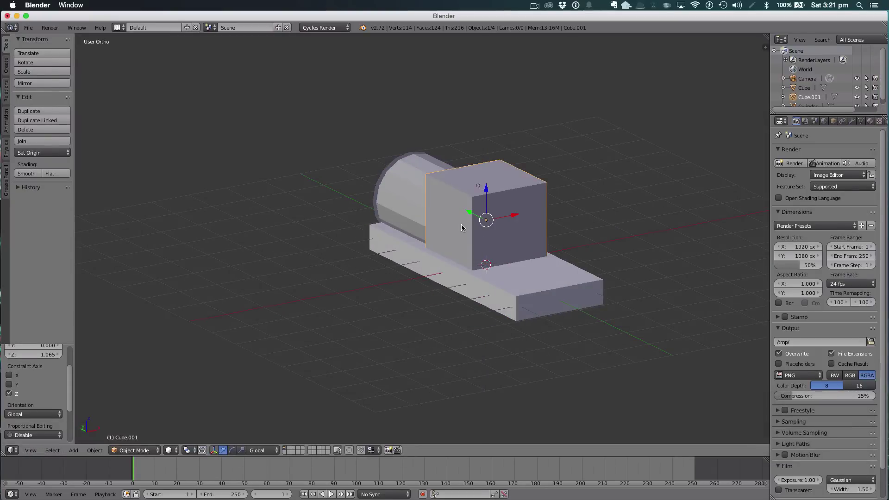
pyautogui.press('KP_7')
pyautogui.scroll(-3, 460, 226)
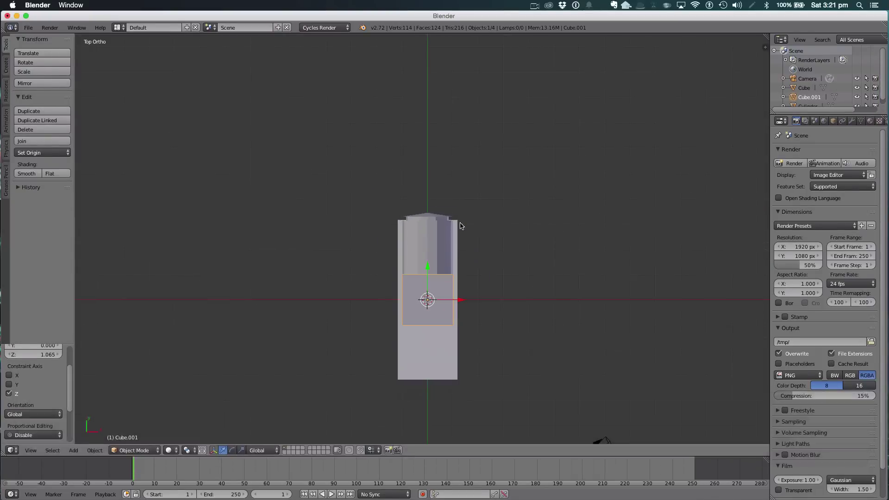
pyautogui.press('s')
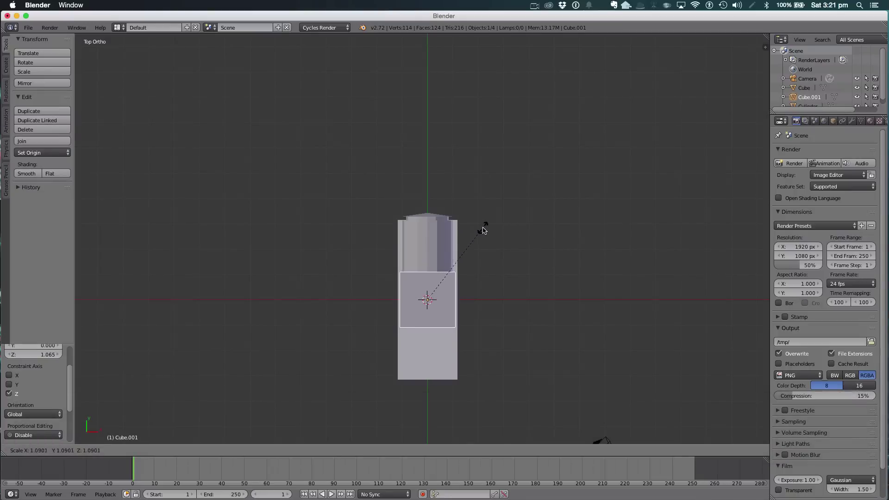
pyautogui.click(488, 230)
pyautogui.moveTo(428, 269); pyautogui.dragTo(420, 314)
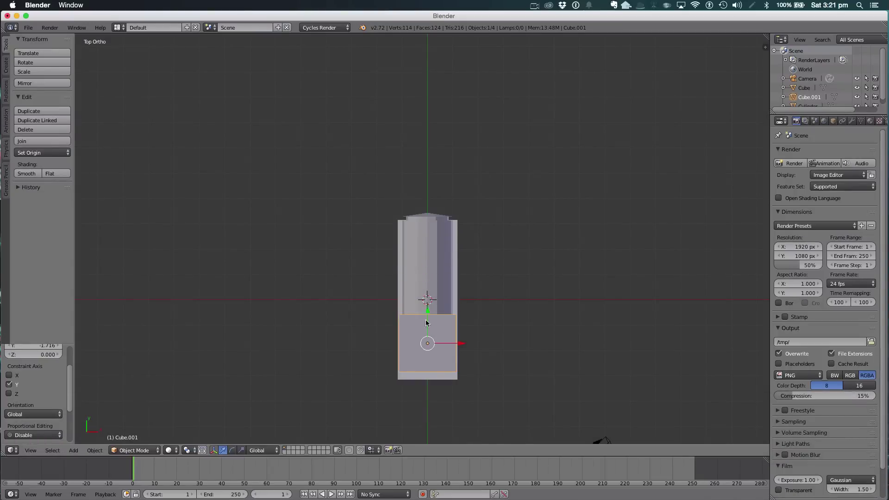
# Shorten the base along Y to 0.910, save, and shift the boiler back along it
pyautogui.rightClick(425, 376)
pyautogui.press('s')
pyautogui.press('z')
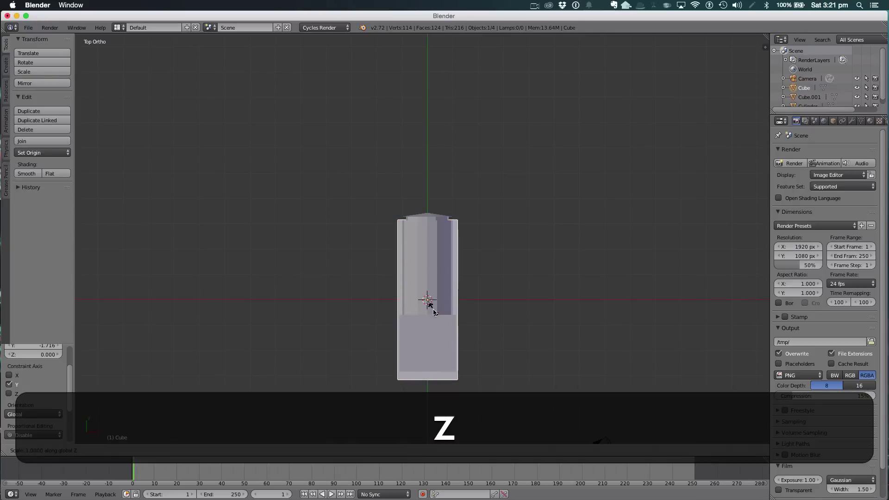
pyautogui.click(433, 305)
pyautogui.press('super+z')
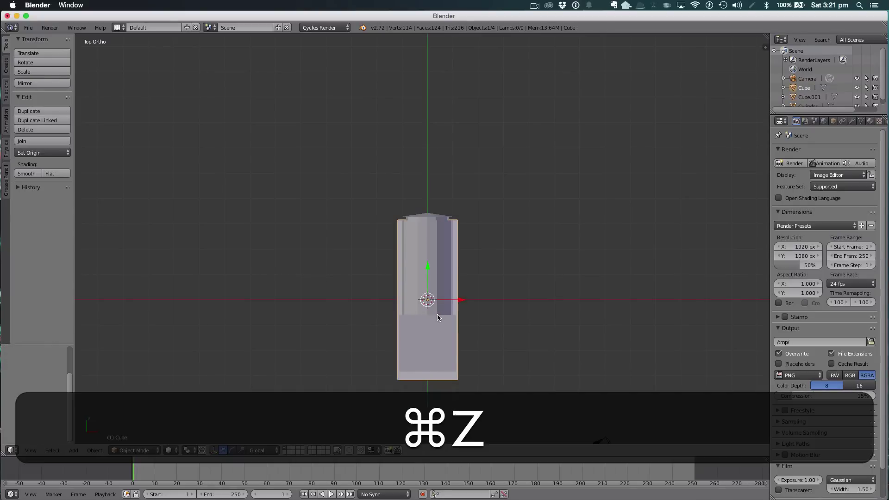
pyautogui.press('super+s')
pyautogui.press('s')
pyautogui.press('y')
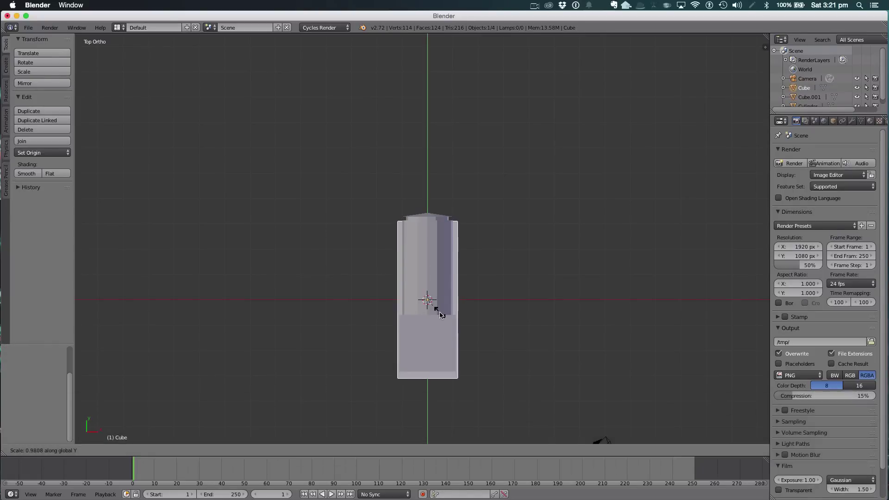
pyautogui.click(441, 313)
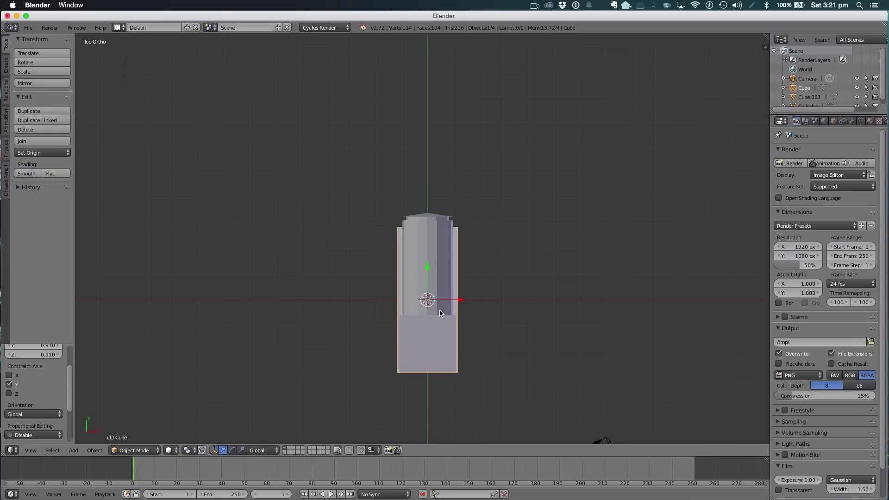
pyautogui.rightClick(440, 267)
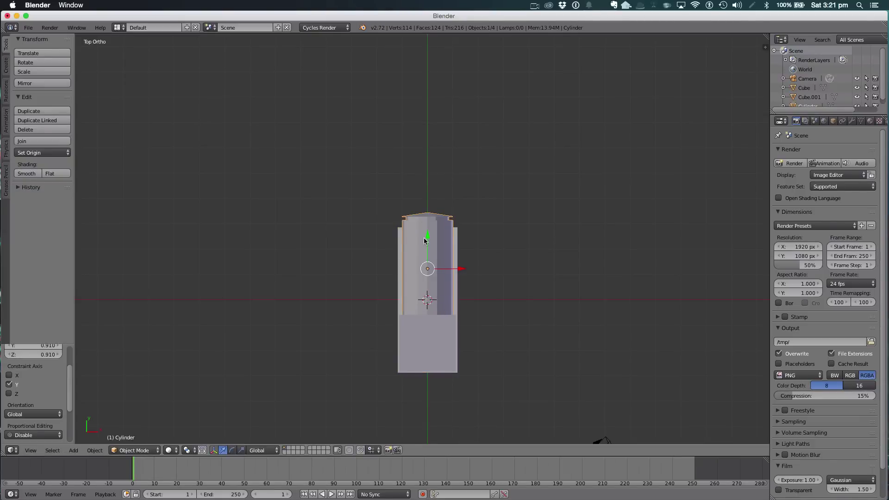
pyautogui.moveTo(424, 240); pyautogui.dragTo(426, 244)
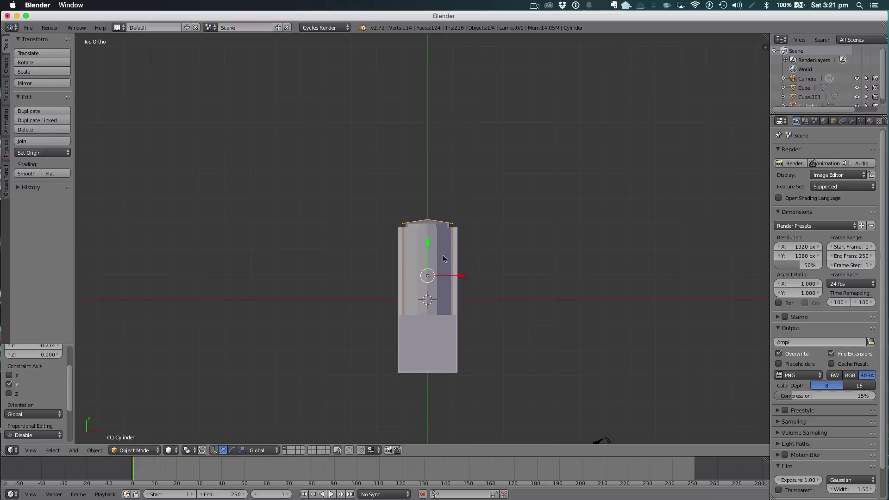
# Stretch the cabin cube along Z to a height of 0.820 and raise it
pyautogui.rightClick(441, 364)
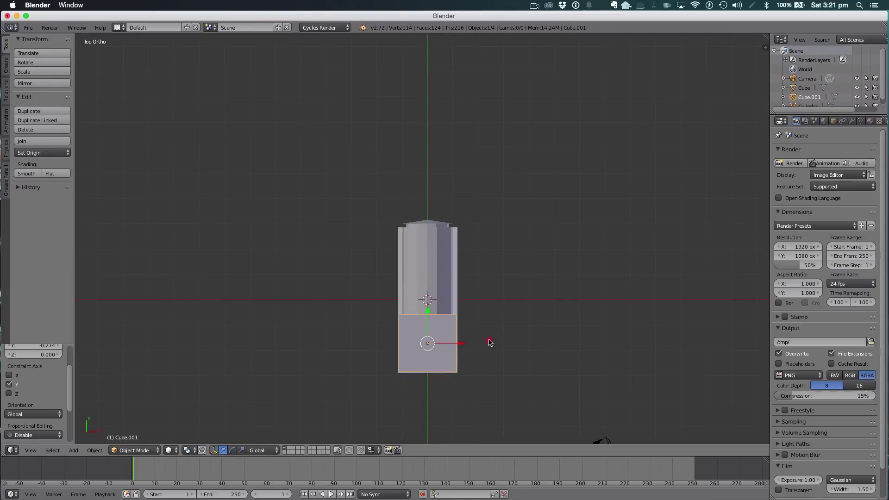
pyautogui.moveTo(490, 342); pyautogui.dragTo(492, 250, button='middle')
pyautogui.press('s')
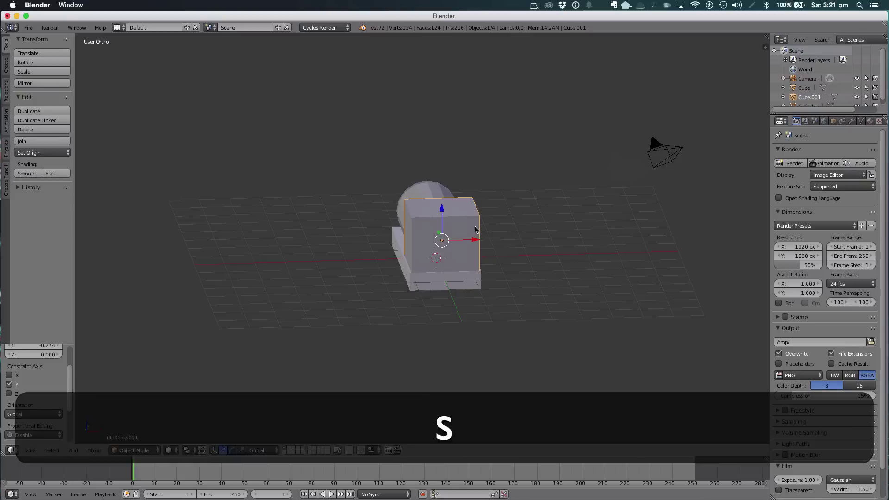
pyautogui.press('z')
pyautogui.click(479, 220)
pyautogui.moveTo(441, 215); pyautogui.dragTo(500, 208)
pyautogui.press('s')
pyautogui.press('z')
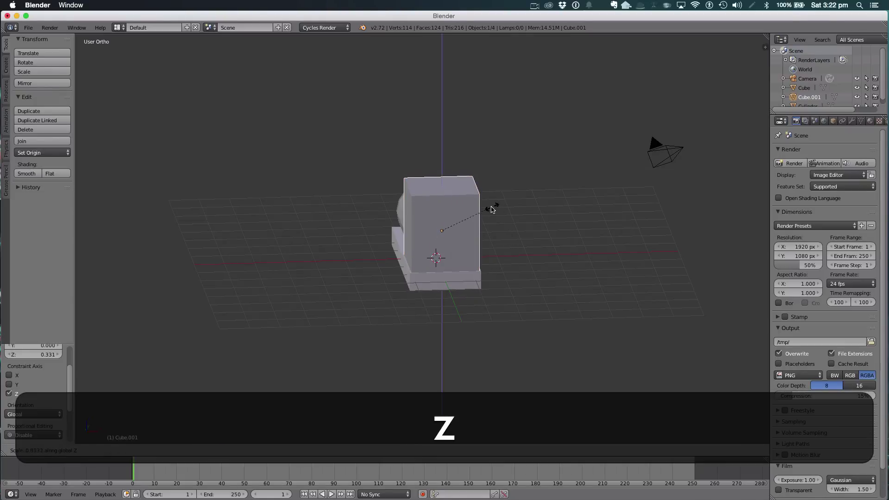
pyautogui.click(486, 208)
pyautogui.moveTo(486, 208); pyautogui.dragTo(512, 198, button='middle')
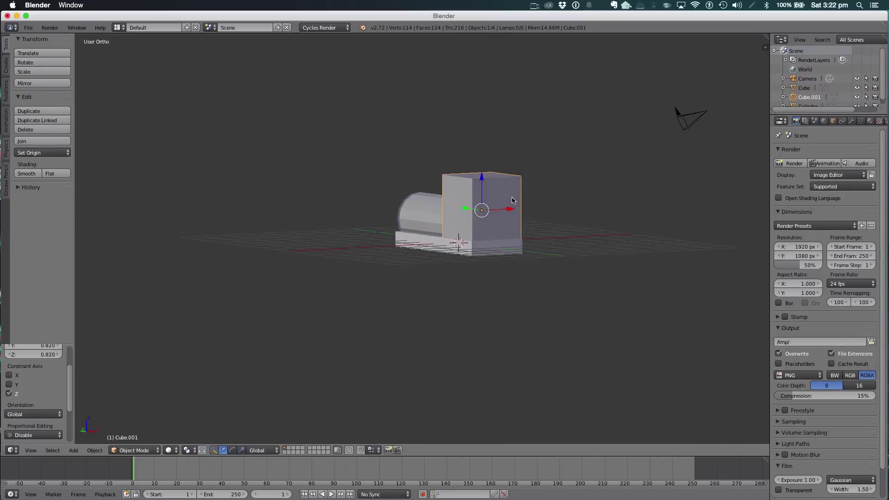
pyautogui.press('Tab')
# Select the cabin's side face, extrude it in place and shrink it to 0.712
pyautogui.rightClick(506, 209)
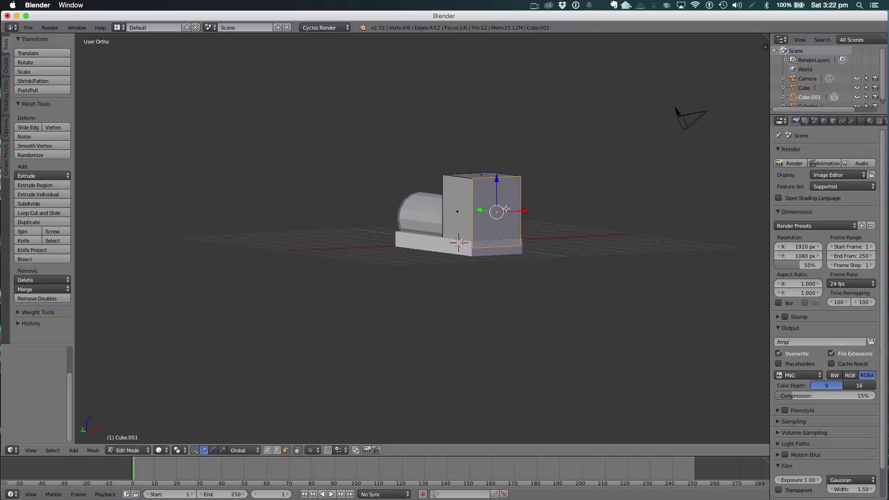
pyautogui.press('KP_3')
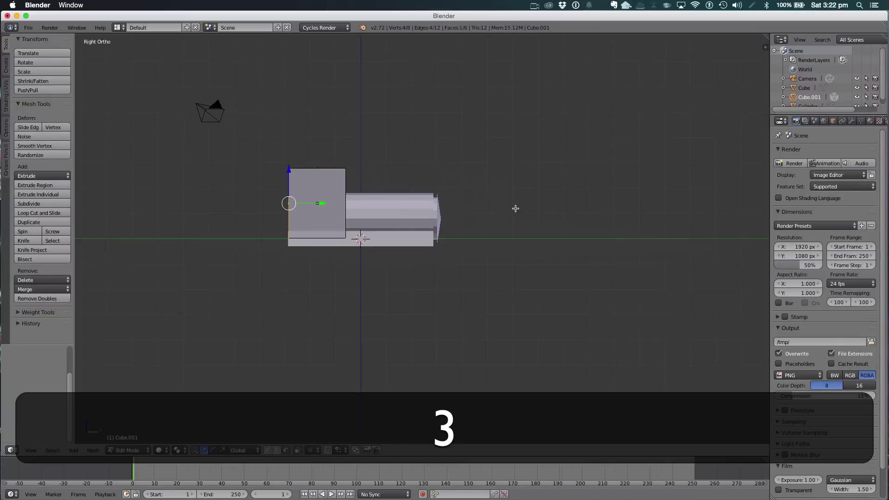
pyautogui.press('shift+KP_3')
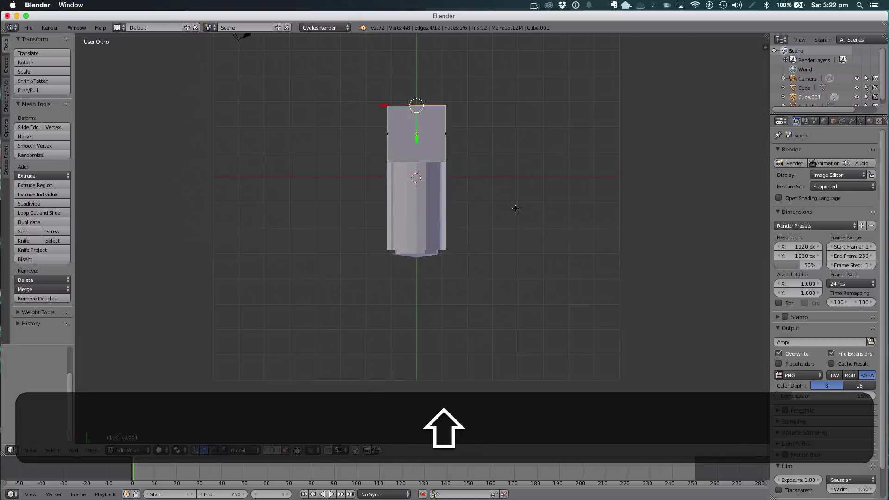
pyautogui.press('ctrl+KP_1')
pyautogui.press('ctrl+KP_1')
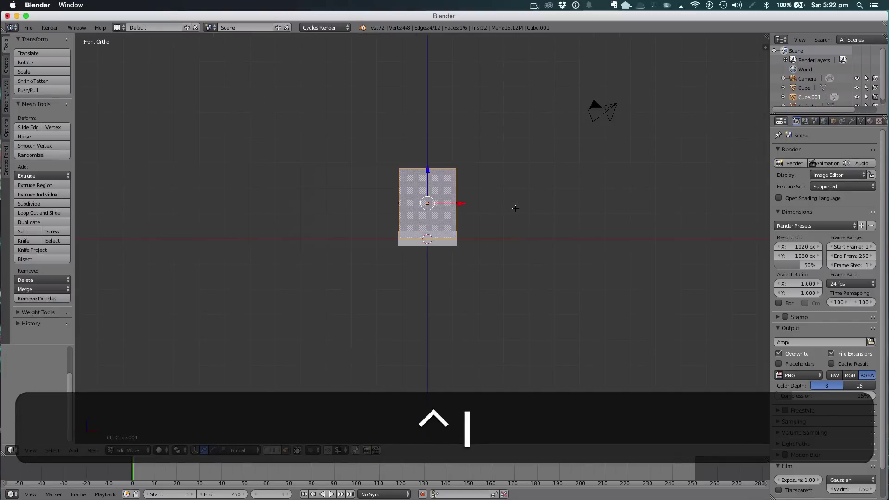
pyautogui.scroll(5, 516, 209)
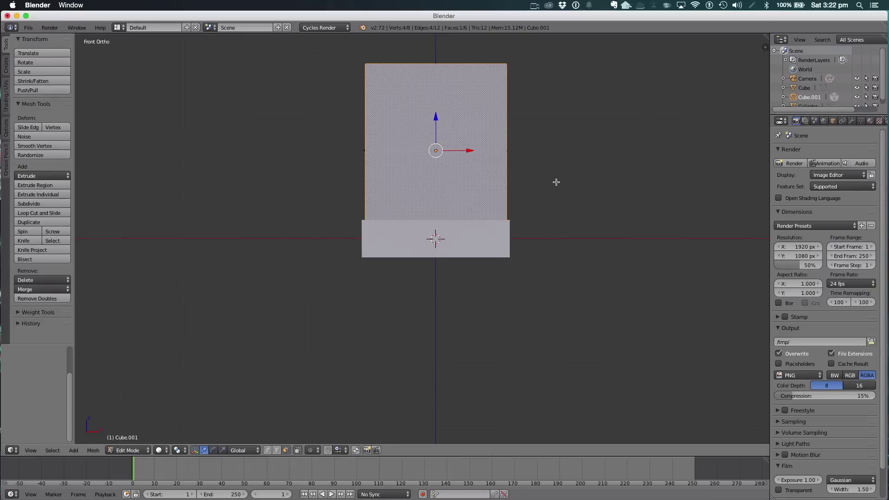
pyautogui.moveTo(571, 177); pyautogui.dragTo(371, 311, button='middle')
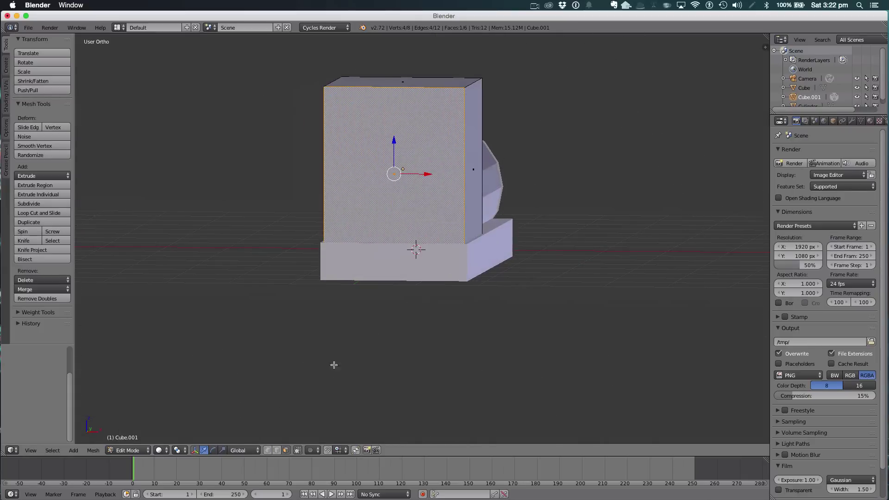
pyautogui.press('1')
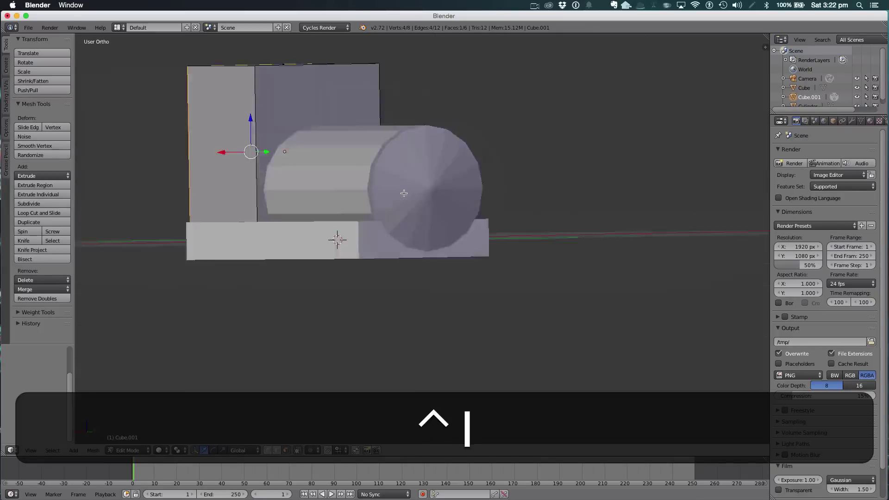
pyautogui.press('e')
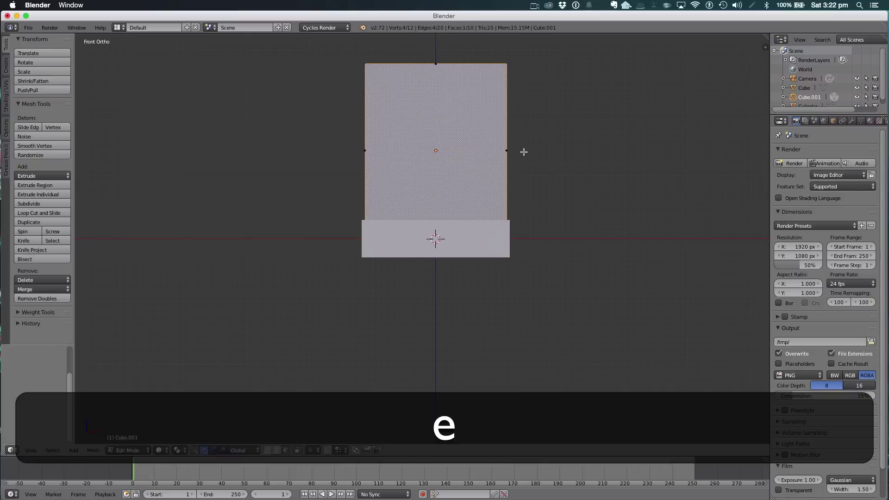
pyautogui.rightClick(522, 153)
pyautogui.press('s')
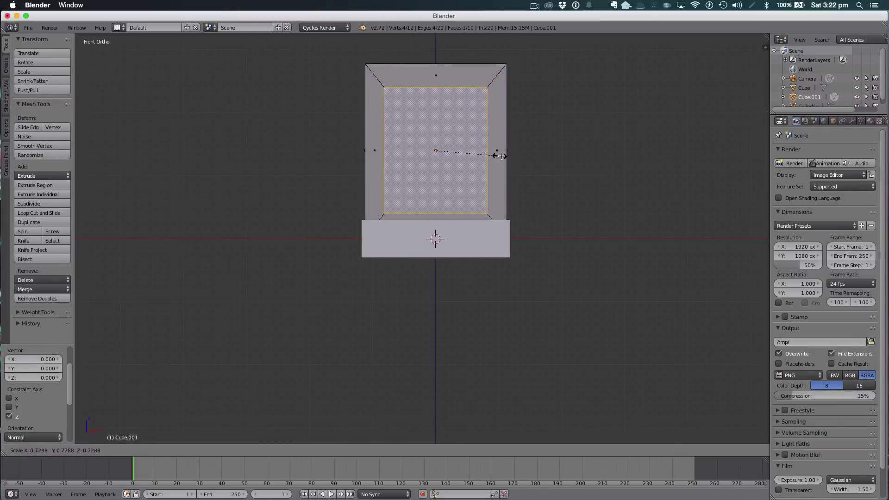
pyautogui.click(499, 154)
# Lower the inner face along Z and extrude it inward to form the recess
pyautogui.press('g')
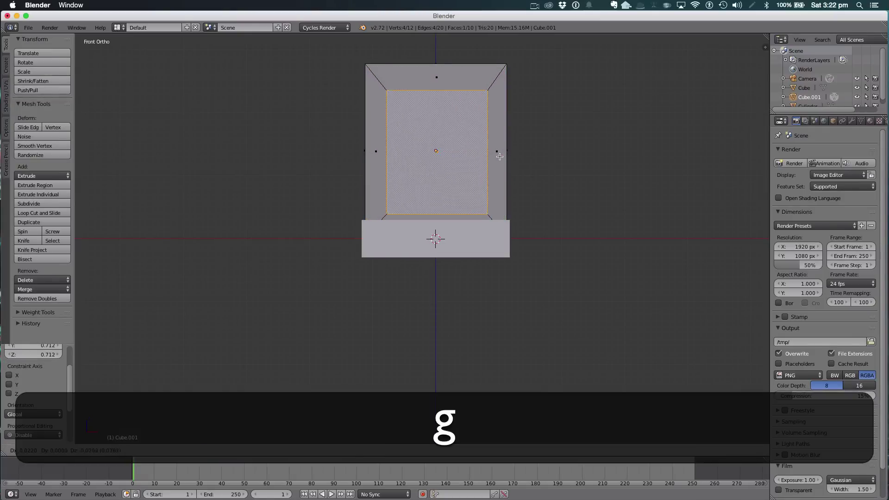
pyautogui.press('z')
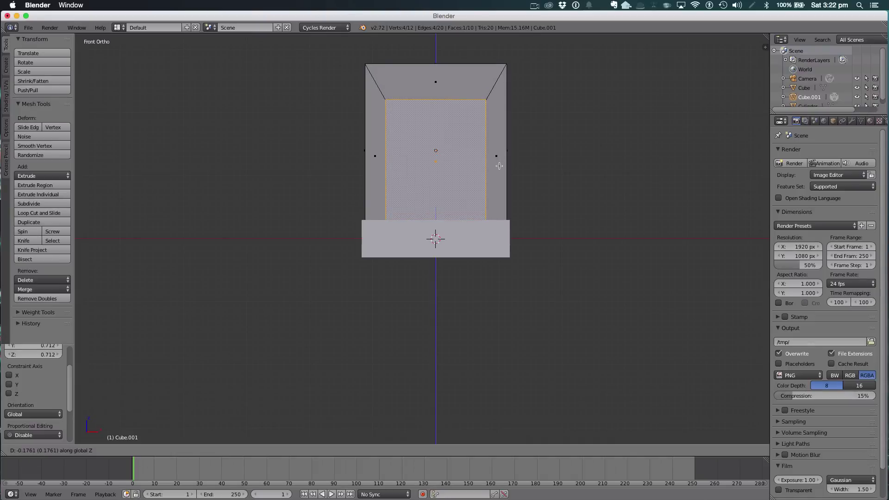
pyautogui.click(499, 165)
pyautogui.moveTo(582, 157); pyautogui.dragTo(517, 189, button='middle')
pyautogui.press('e')
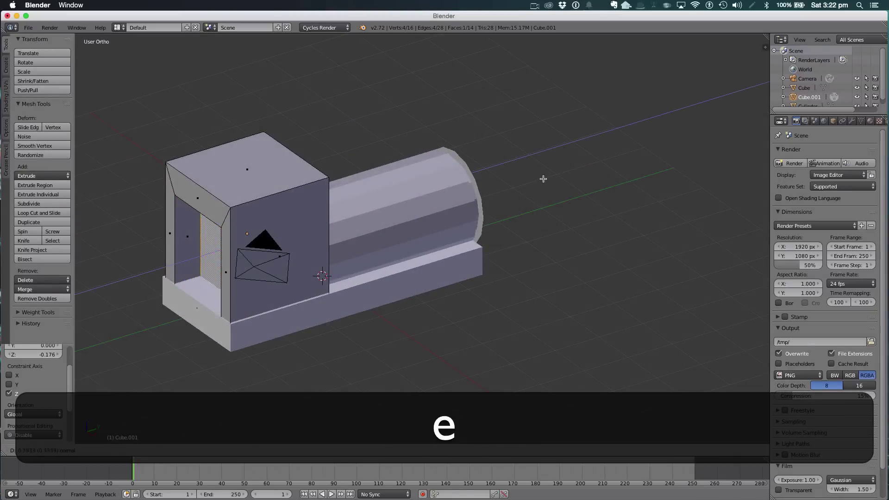
pyautogui.click(562, 173)
# Slide the recessed face along Y, then return to Object Mode
pyautogui.moveTo(498, 247); pyautogui.dragTo(435, 244, button='middle')
pyautogui.press('g')
pyautogui.press('super+z')
pyautogui.moveTo(348, 229); pyautogui.dragTo(353, 226)
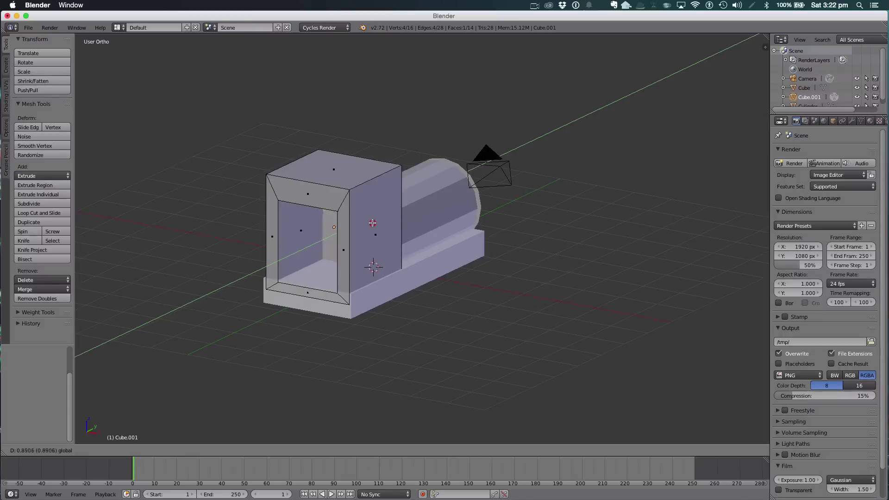
pyautogui.moveTo(370, 226); pyautogui.dragTo(371, 227)
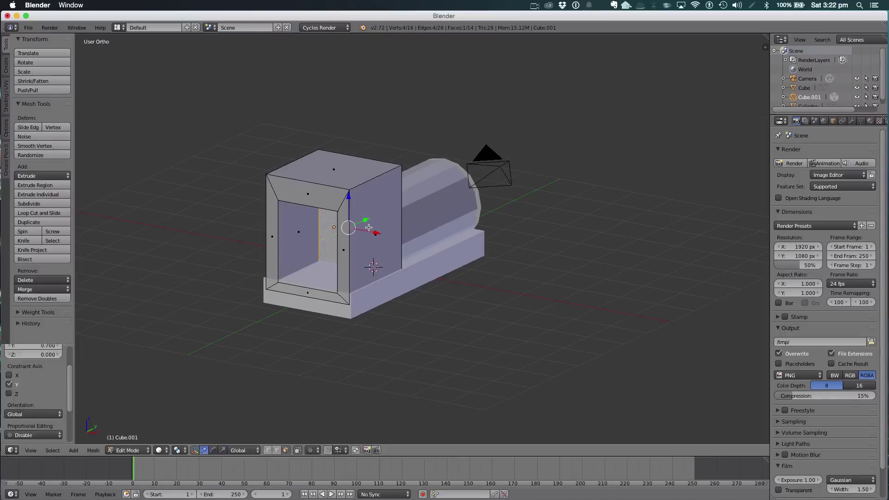
pyautogui.press('Tab')
pyautogui.moveTo(371, 269); pyautogui.dragTo(418, 276, button='middle')
# Add a new cube, narrow it along Y, and move it up into the cabin
pyautogui.press('a')
pyautogui.moveTo(543, 239); pyautogui.dragTo(434, 249, button='middle')
pyautogui.hotkey('shift', 'a')
pyautogui.moveTo(436, 252)
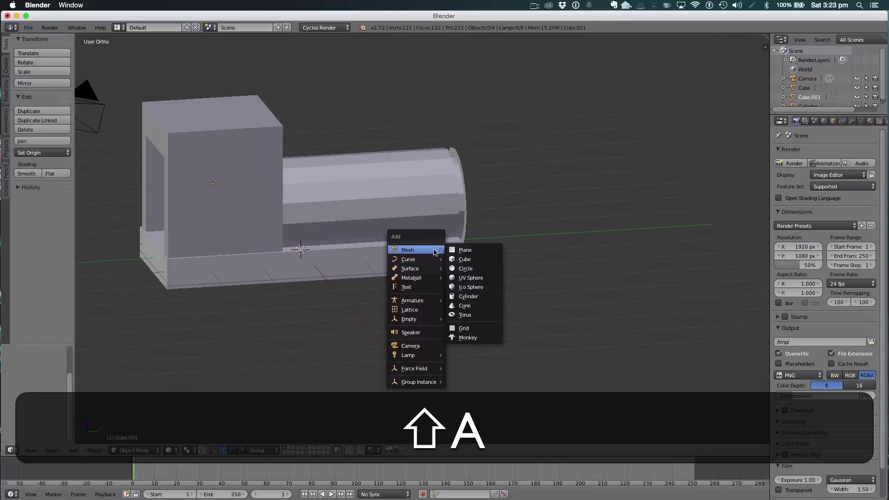
pyautogui.click(462, 259)
pyautogui.press('s')
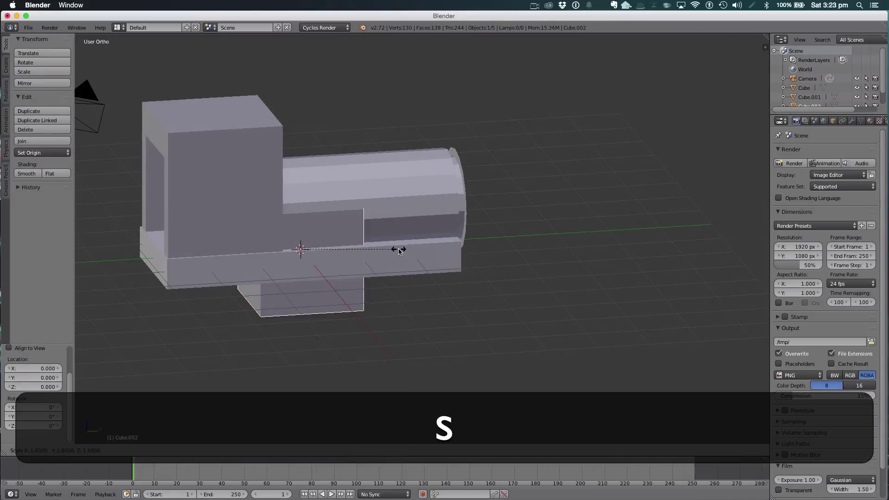
pyautogui.press('x')
pyautogui.click(401, 252)
pyautogui.press('s')
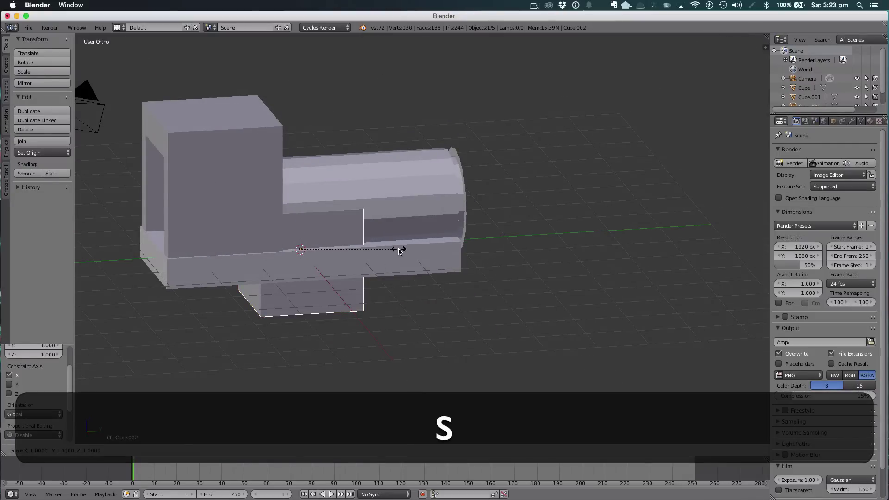
pyautogui.press('y')
pyautogui.click(324, 248)
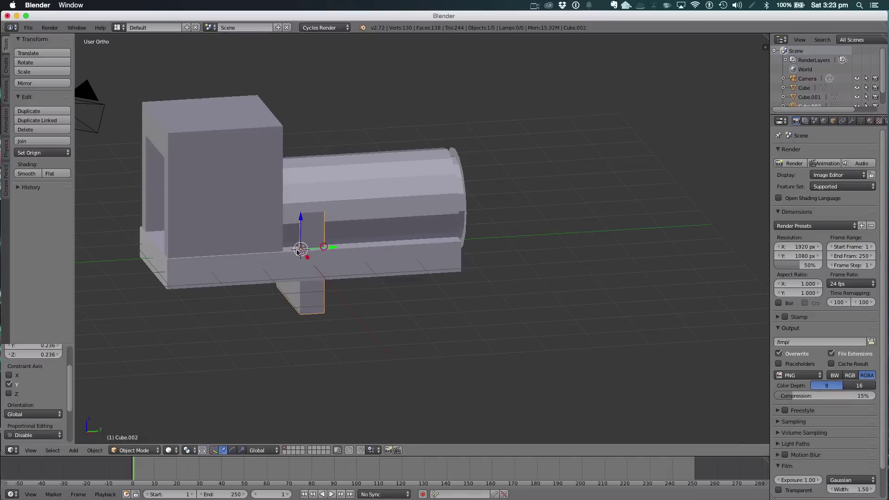
pyautogui.moveTo(334, 250); pyautogui.dragTo(221, 277)
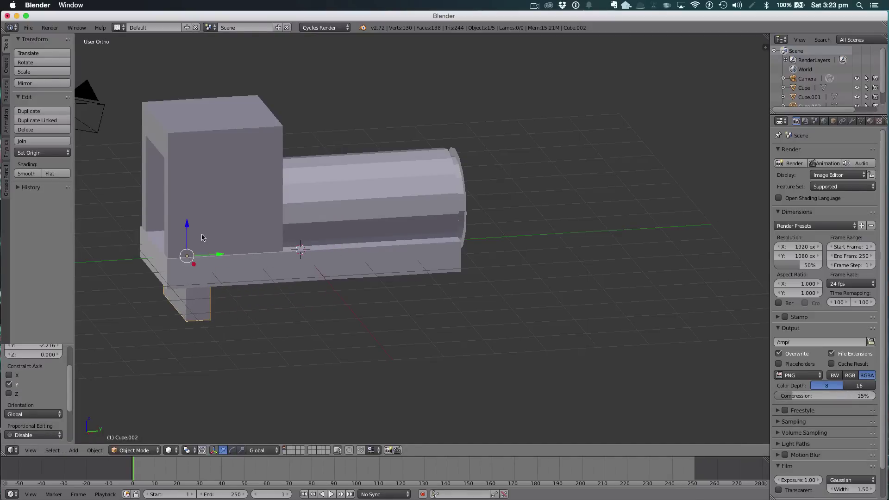
pyautogui.moveTo(190, 227); pyautogui.dragTo(180, 147)
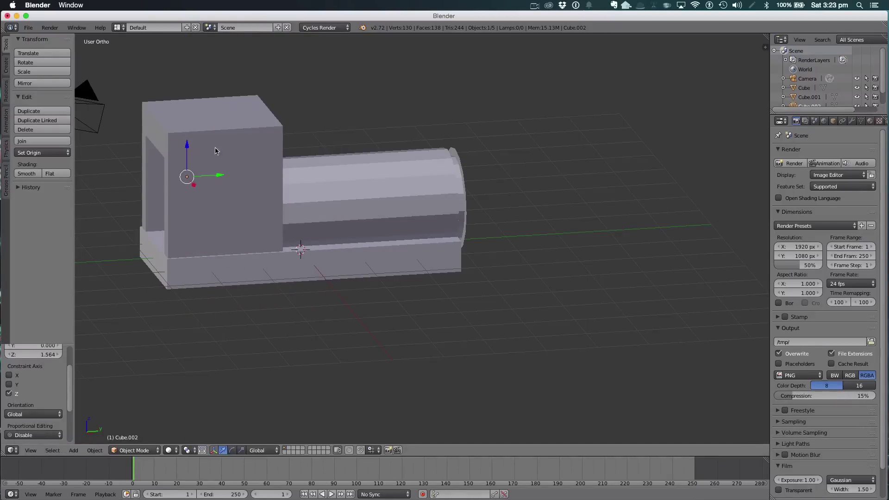
pyautogui.moveTo(181, 147); pyautogui.dragTo(307, 145, button='middle')
# Flatten the box's height and stretch it along X across the cabin
pyautogui.press('s')
pyautogui.press('z')
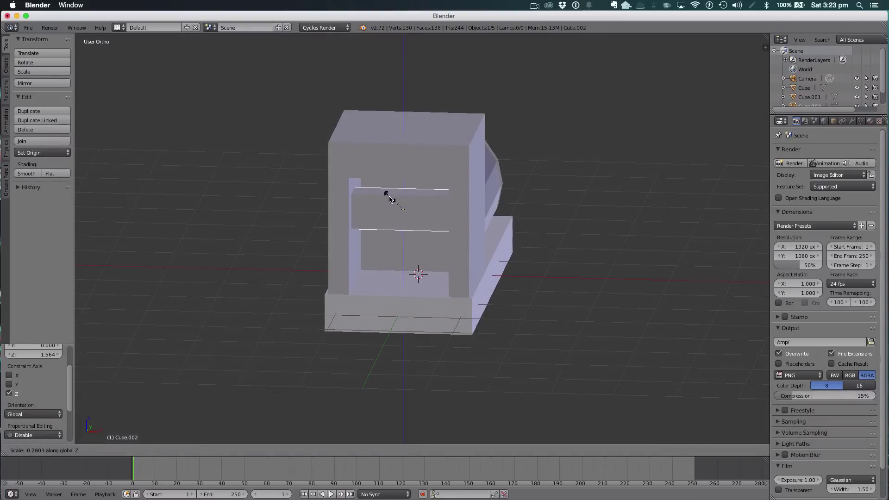
pyautogui.click(390, 199)
pyautogui.moveTo(461, 205); pyautogui.dragTo(444, 197, button='middle')
pyautogui.press('s')
pyautogui.press('x')
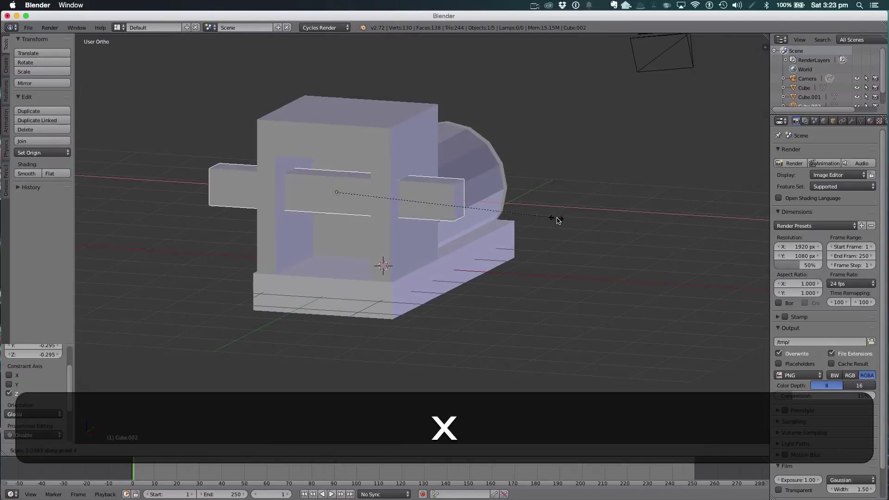
pyautogui.click(563, 223)
# In the right side view, make the box taller and adjust its height in the cabin
pyautogui.moveTo(396, 145); pyautogui.dragTo(272, 120, button='middle')
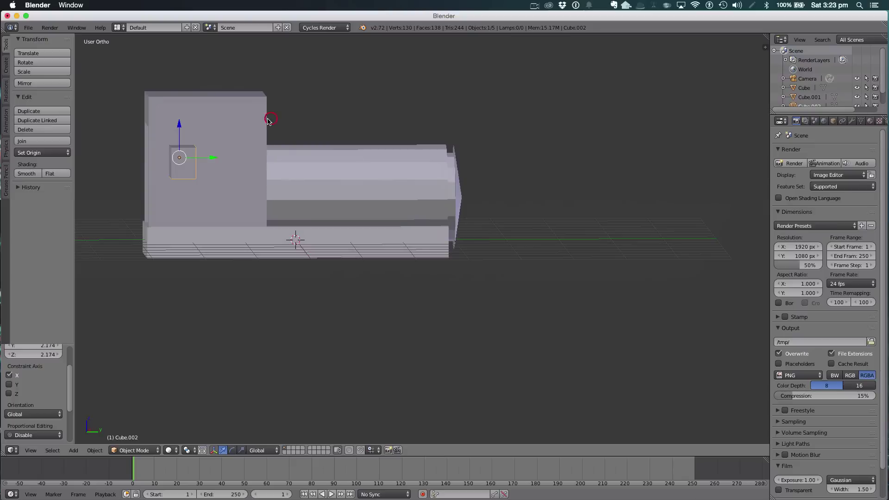
pyautogui.press('3')
pyautogui.press('s')
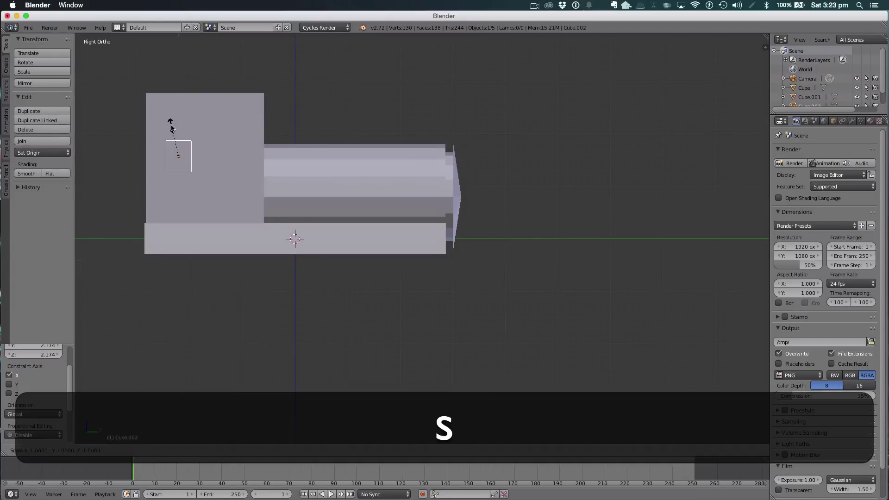
pyautogui.press('z')
pyautogui.click(178, 122)
pyautogui.moveTo(178, 122); pyautogui.dragTo(177, 106)
pyautogui.moveTo(176, 106); pyautogui.dragTo(292, 124, button='middle')
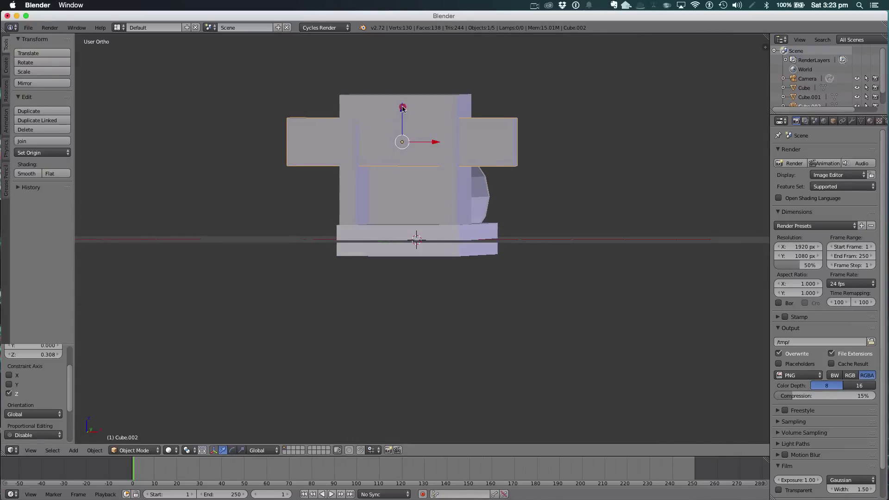
pyautogui.moveTo(402, 108); pyautogui.dragTo(397, 123)
pyautogui.moveTo(397, 124); pyautogui.dragTo(444, 125, button='middle')
pyautogui.press('KP_3')
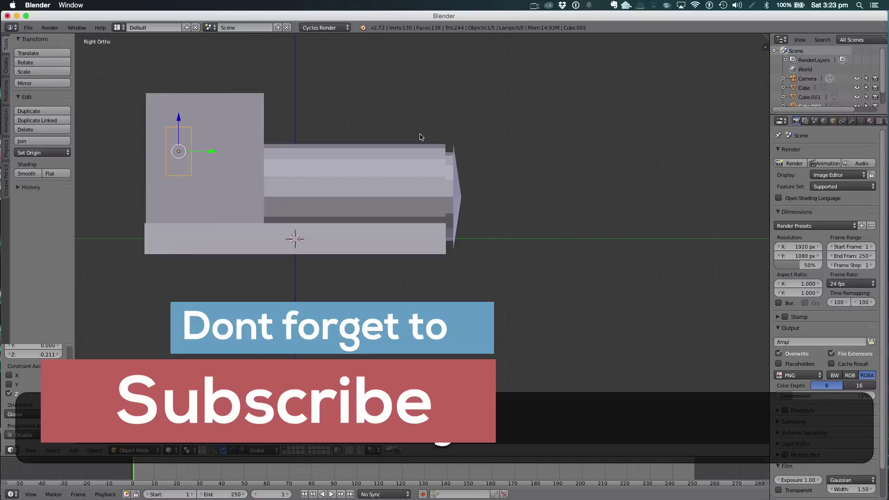
# Duplicate the box and place the copy beside the original
pyautogui.hotkey('shift', 'd')
pyautogui.rightClick(230, 151)
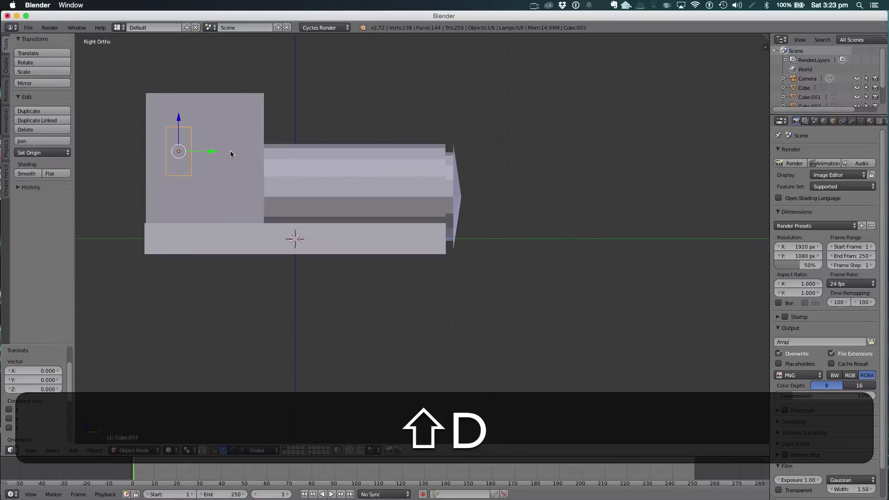
pyautogui.moveTo(216, 151); pyautogui.dragTo(268, 155, button='right')
pyautogui.press('a')
pyautogui.moveTo(268, 154); pyautogui.dragTo(382, 252, button='middle')
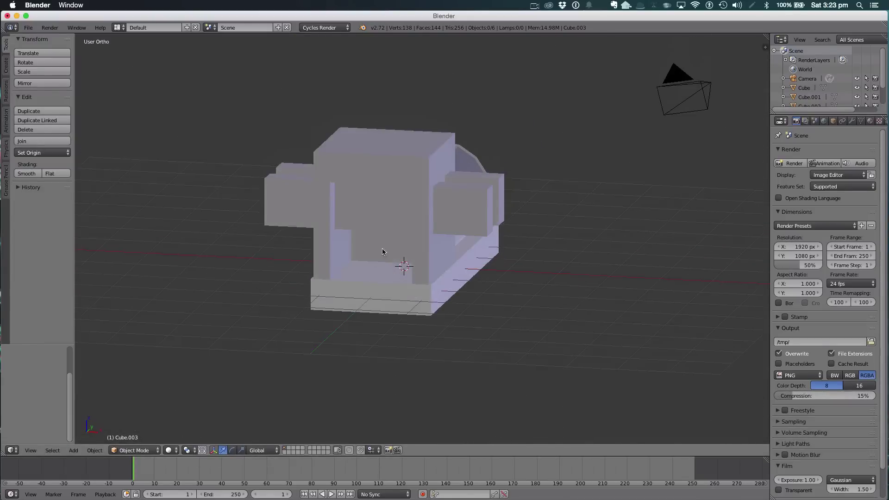
# Add a Difference Boolean modifier to the cabin using Cube.003 as the cutter
pyautogui.rightClick(418, 150)
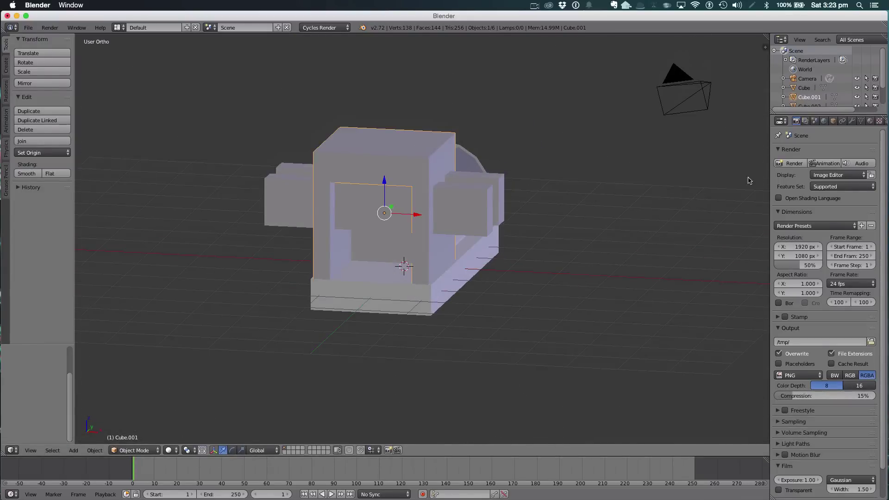
pyautogui.click(851, 122)
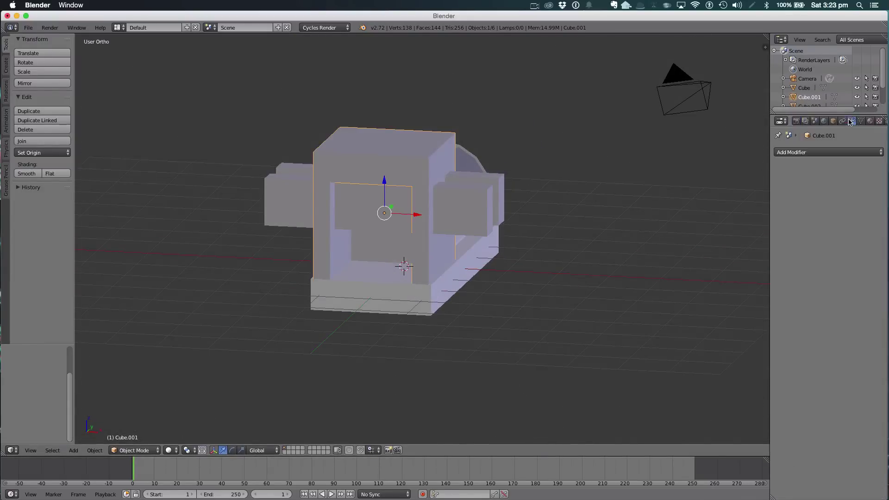
pyautogui.click(798, 154)
pyautogui.click(700, 194)
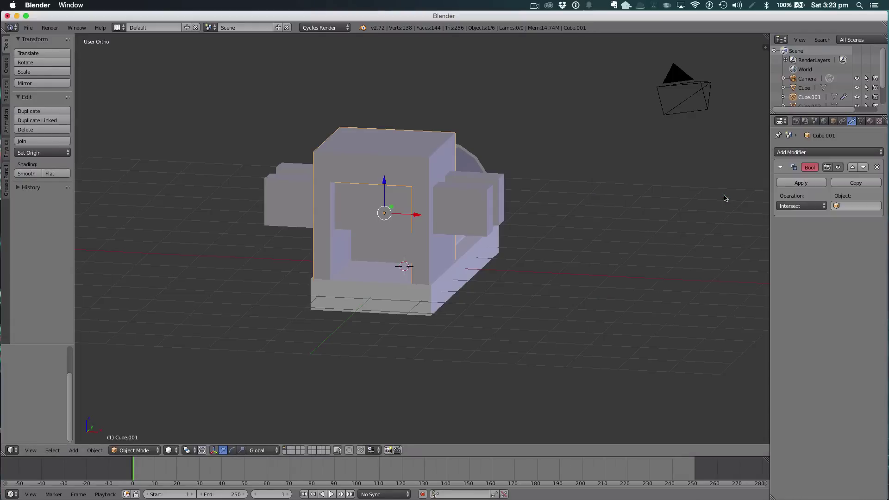
pyautogui.click(789, 207)
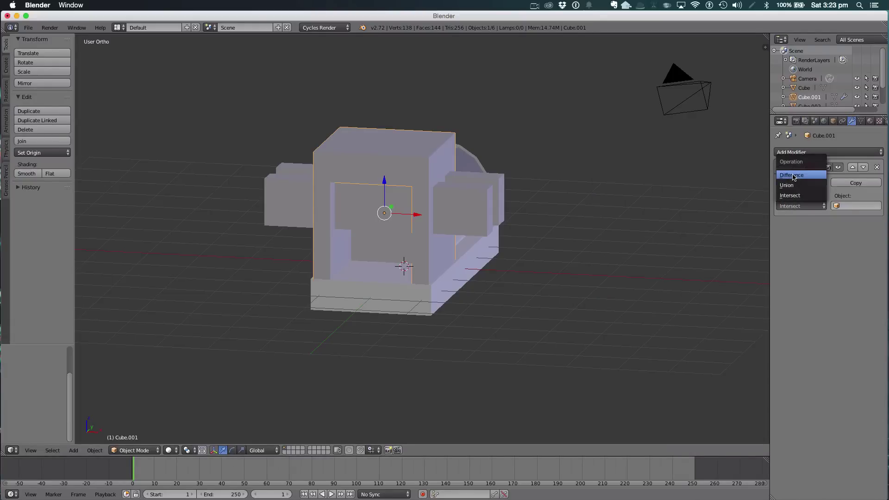
pyautogui.click(793, 176)
pyautogui.click(845, 206)
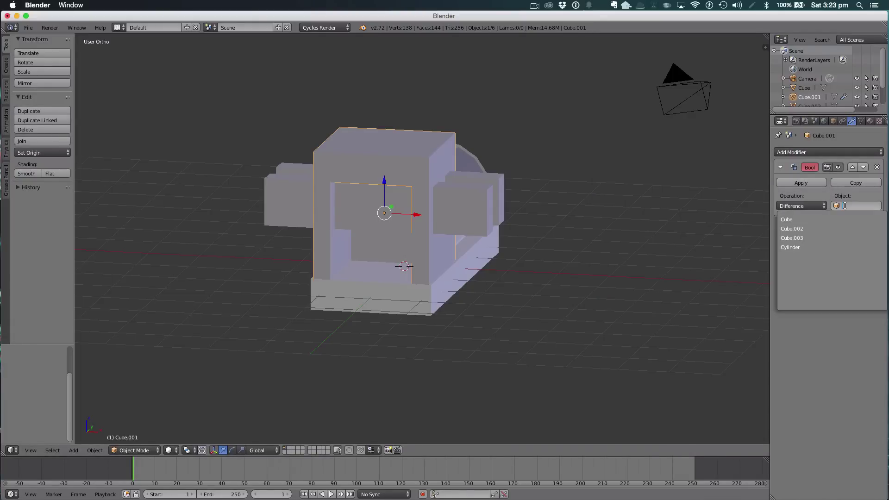
pyautogui.click(802, 238)
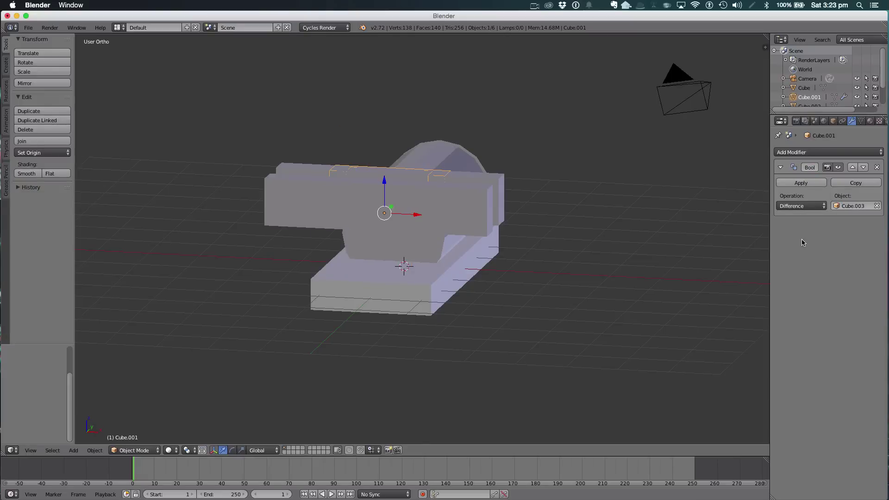
# Check the cutter blocks, then switch the cabin's Boolean cutter to Cube.002
pyautogui.scroll(-3, 857, 101)
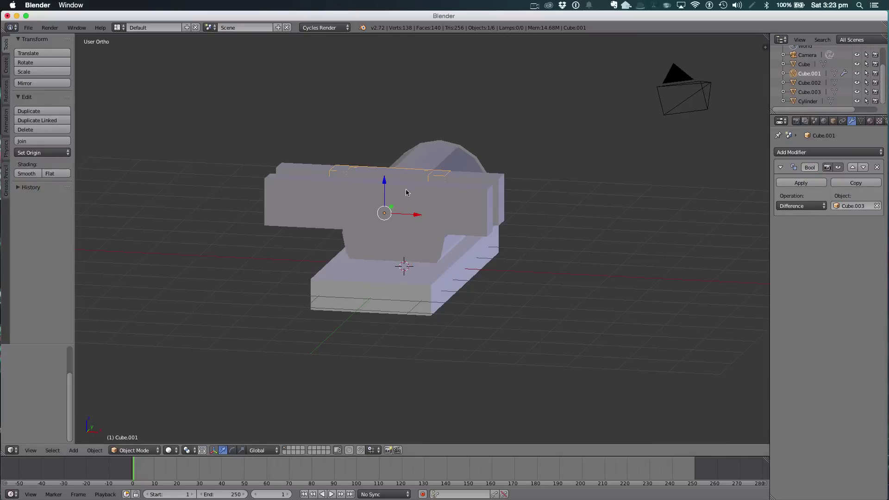
pyautogui.rightClick(485, 208)
pyautogui.rightClick(500, 187)
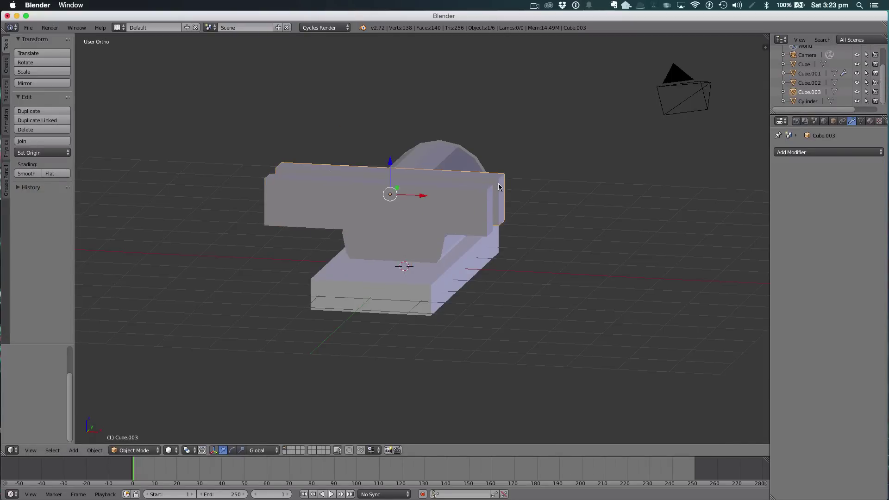
pyautogui.rightClick(429, 256)
pyautogui.rightClick(444, 213)
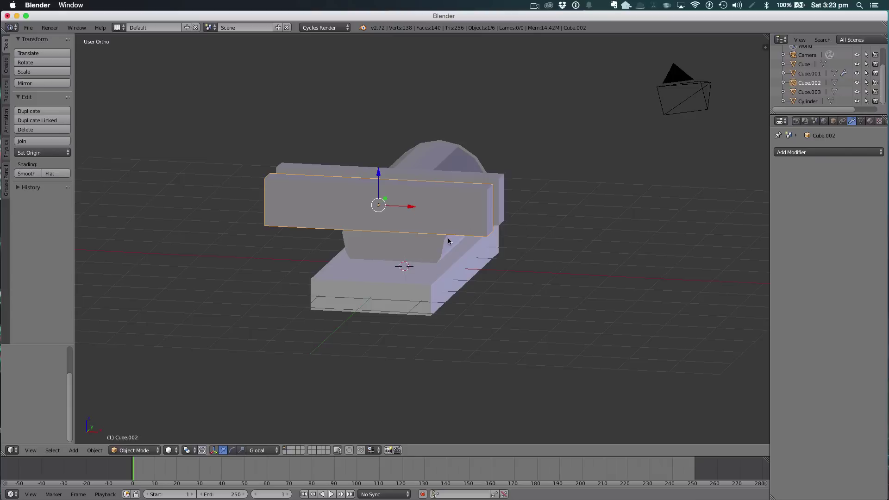
pyautogui.rightClick(424, 273)
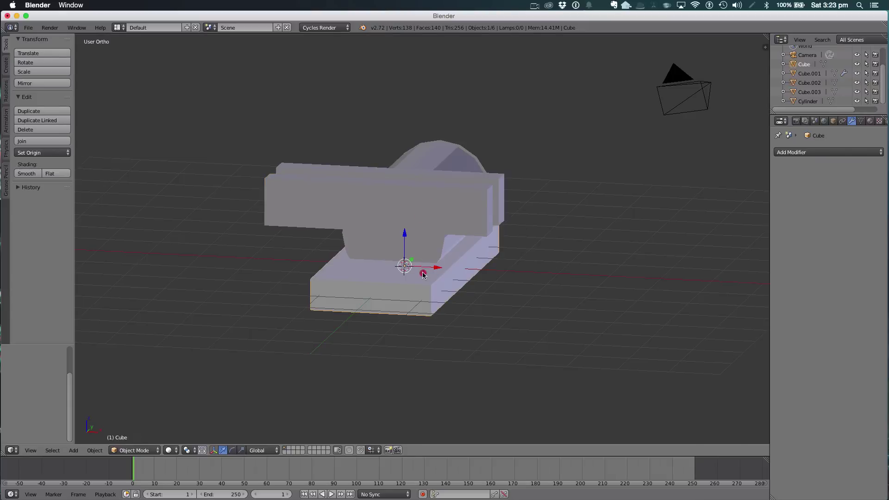
pyautogui.click(806, 74)
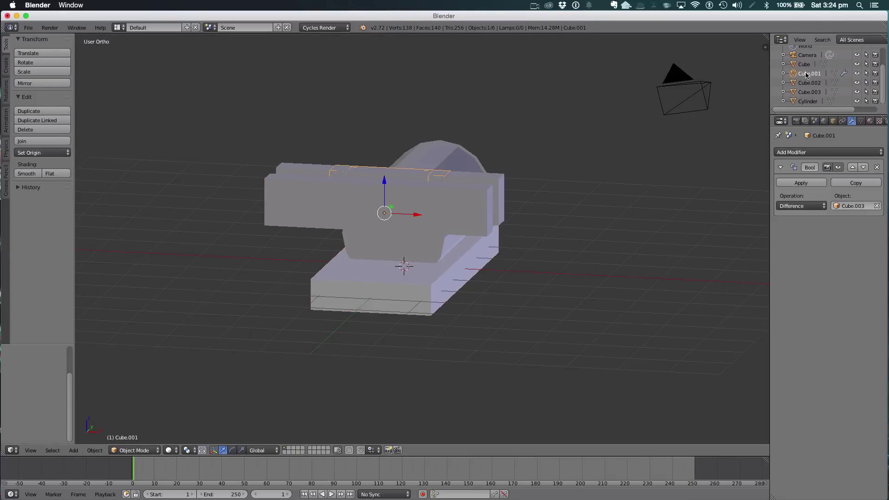
pyautogui.click(877, 206)
pyautogui.click(866, 208)
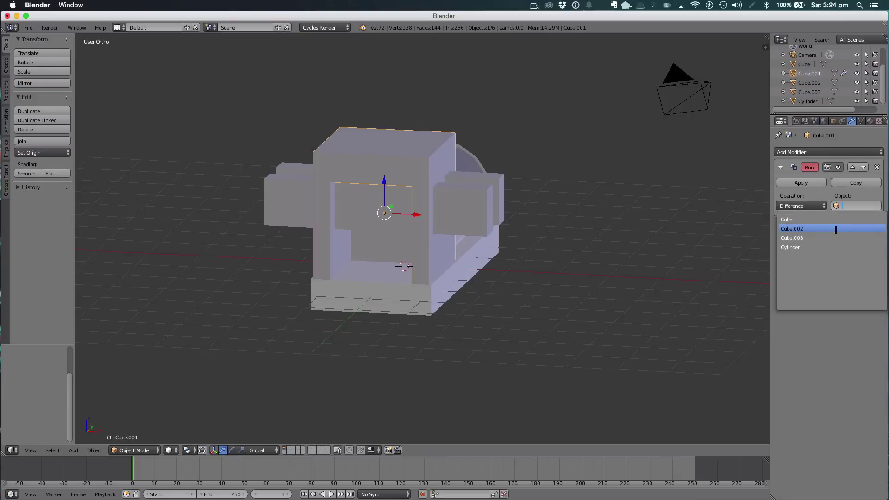
pyautogui.click(837, 229)
# Try the Intersect operation on the cab, then remove that Boolean modifier
pyautogui.moveTo(548, 194); pyautogui.dragTo(576, 193, button='middle')
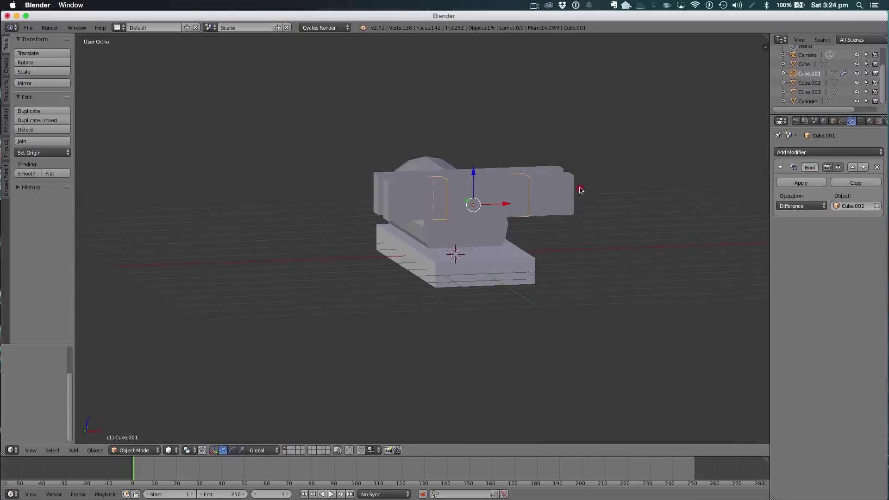
pyautogui.click(819, 207)
pyautogui.click(808, 197)
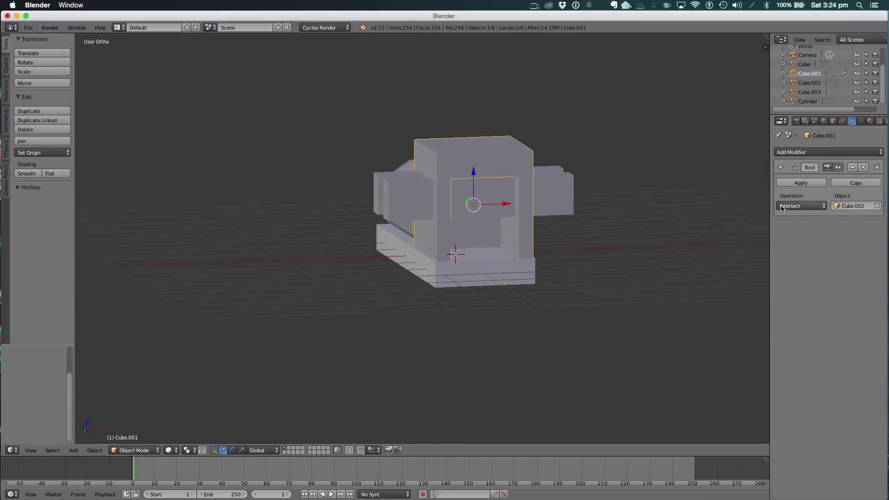
pyautogui.moveTo(653, 234); pyautogui.dragTo(671, 238, button='middle')
pyautogui.scroll(4, 671, 238)
pyautogui.scroll(1, 671, 239)
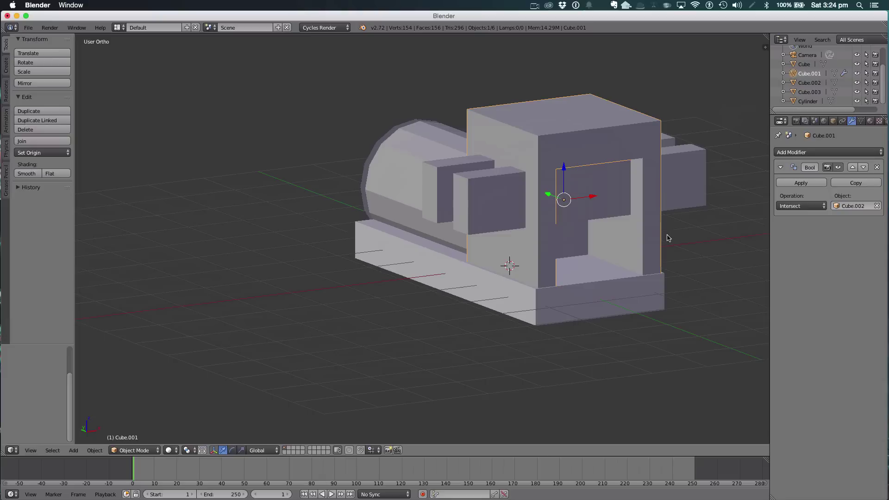
pyautogui.click(876, 167)
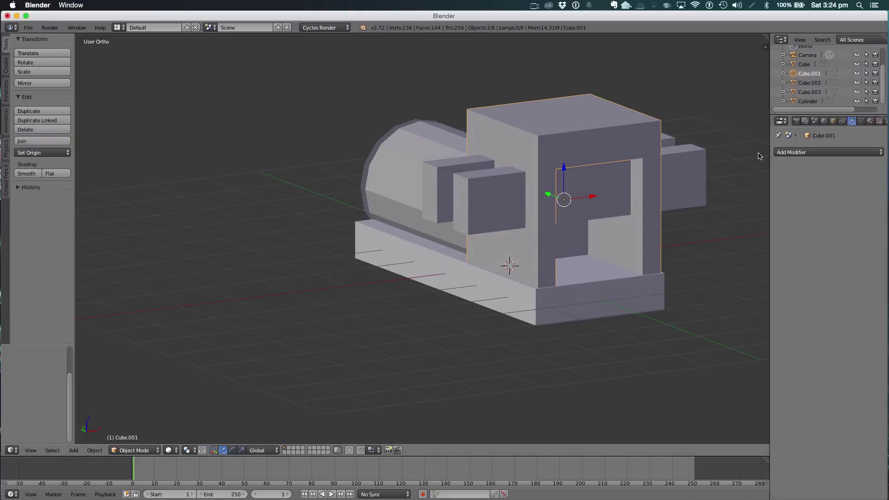
# Try a Difference Boolean on Cube.002 with Cube.001, then undo it
pyautogui.rightClick(691, 171)
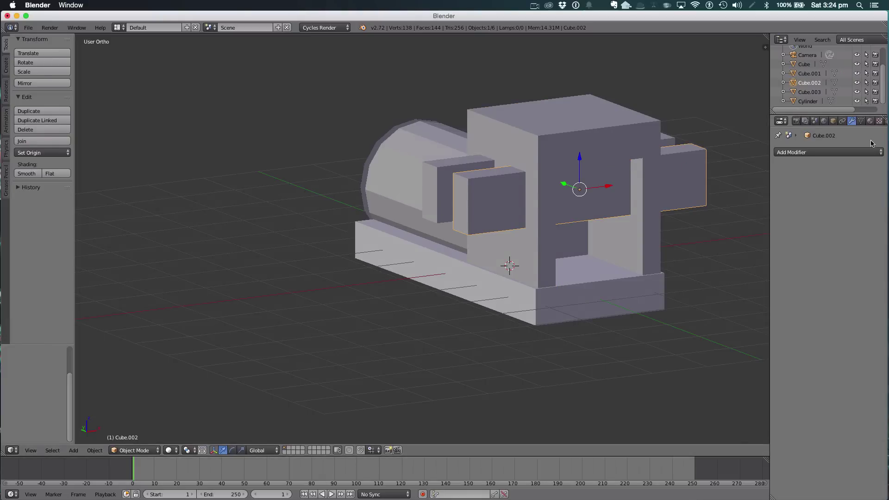
pyautogui.click(855, 152)
pyautogui.click(699, 194)
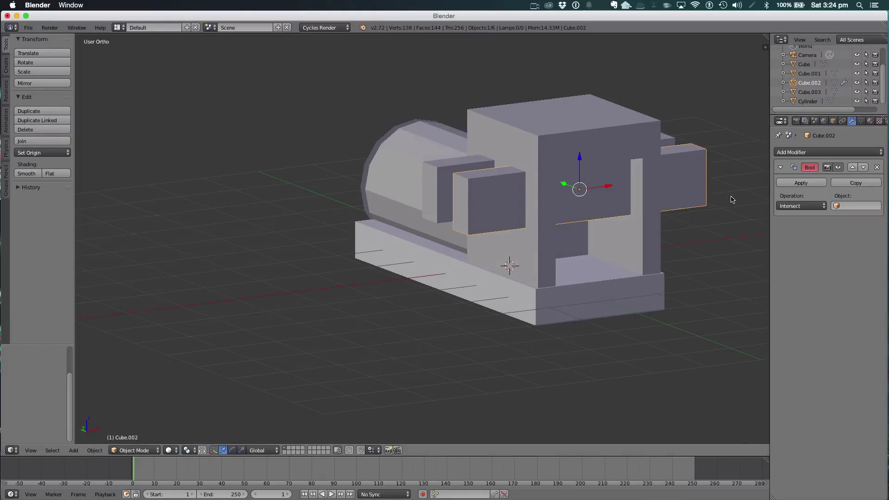
pyautogui.click(802, 206)
pyautogui.click(803, 188)
pyautogui.click(838, 206)
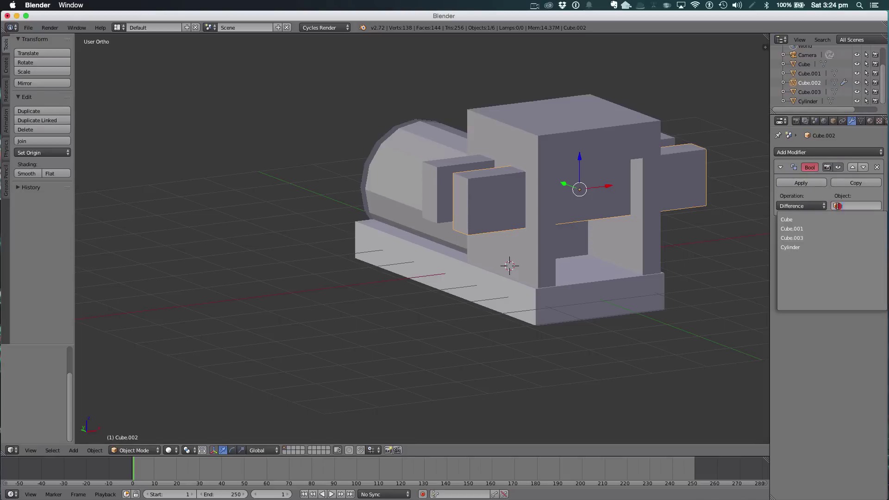
pyautogui.click(814, 228)
pyautogui.click(807, 185)
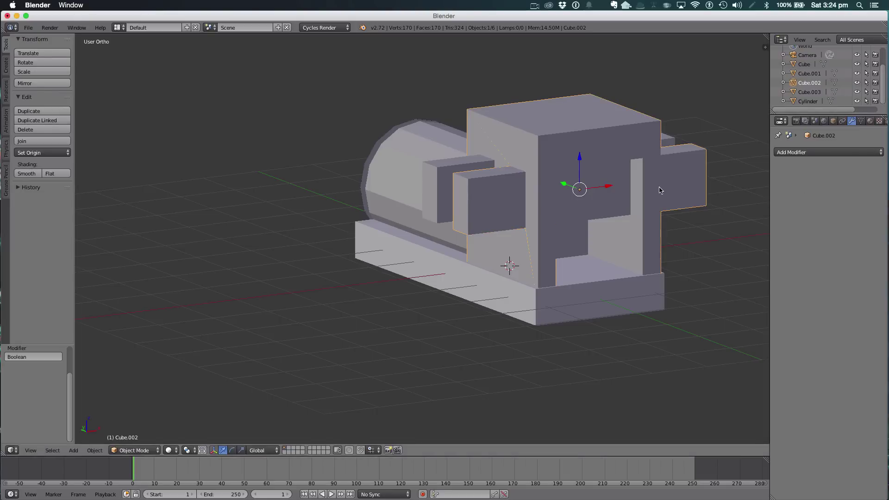
pyautogui.press('super+z')
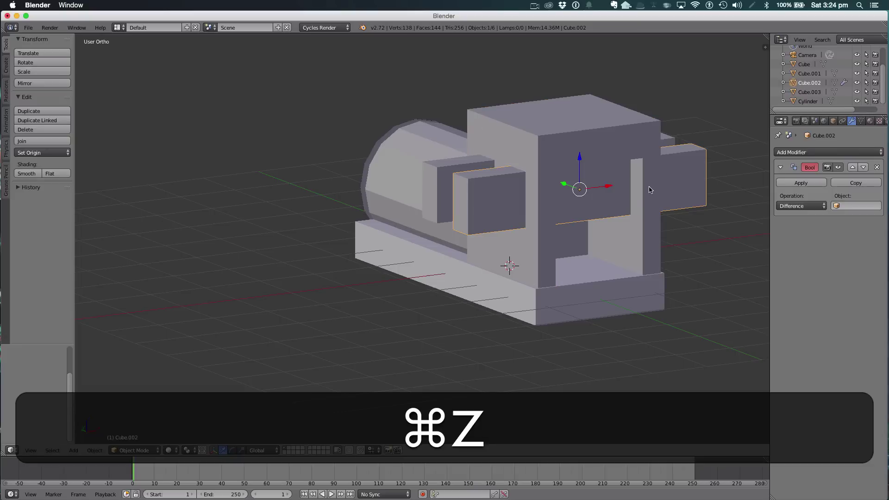
pyautogui.press('super+z')
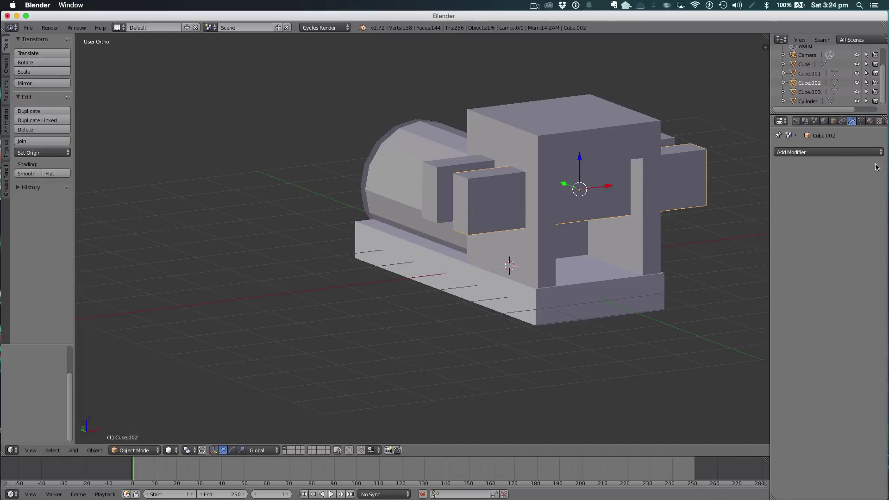
# Apply an Intersect Boolean to cab Cube.001 using Cube.002 as the object
pyautogui.rightClick(630, 131)
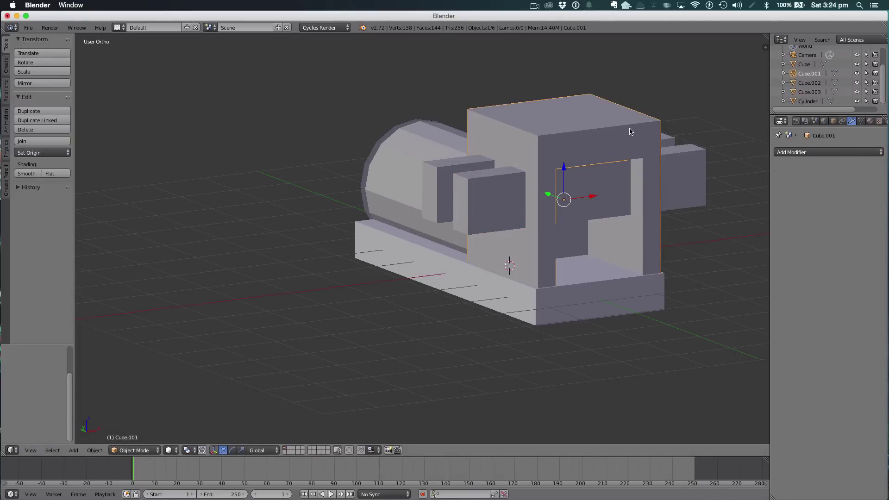
pyautogui.click(809, 153)
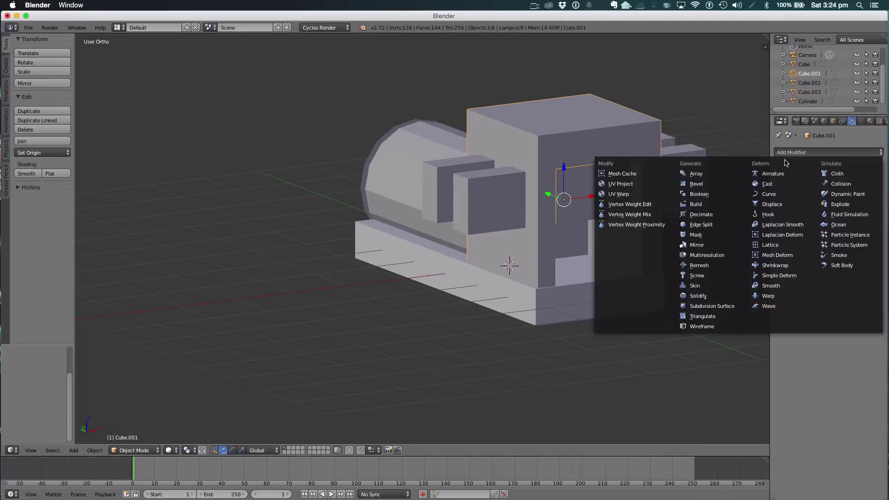
pyautogui.click(738, 193)
pyautogui.click(798, 206)
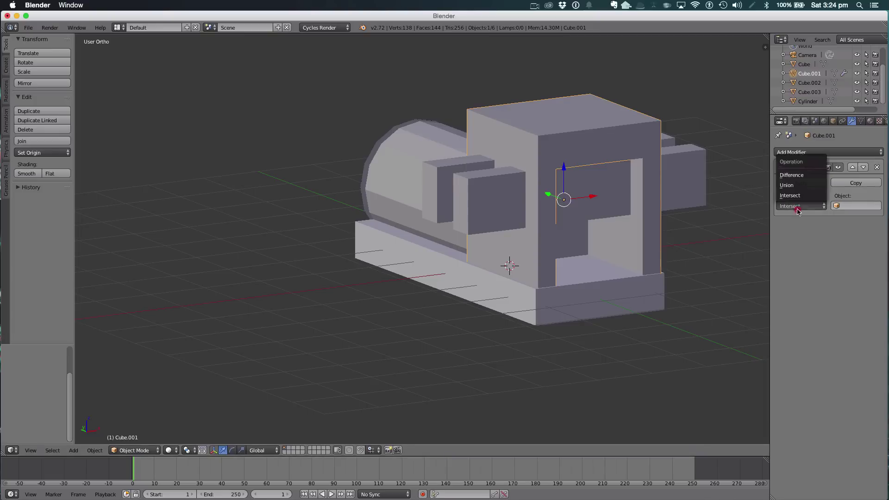
pyautogui.click(795, 184)
pyautogui.rightClick(680, 179)
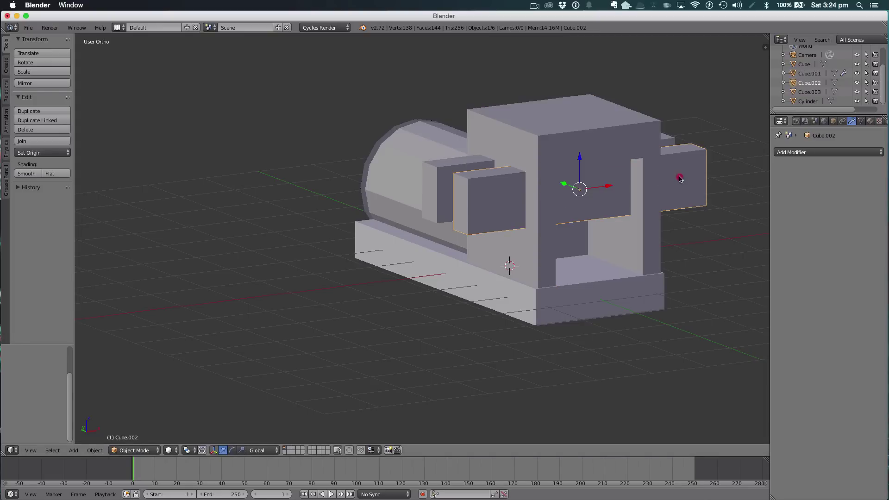
pyautogui.rightClick(633, 144)
pyautogui.click(847, 205)
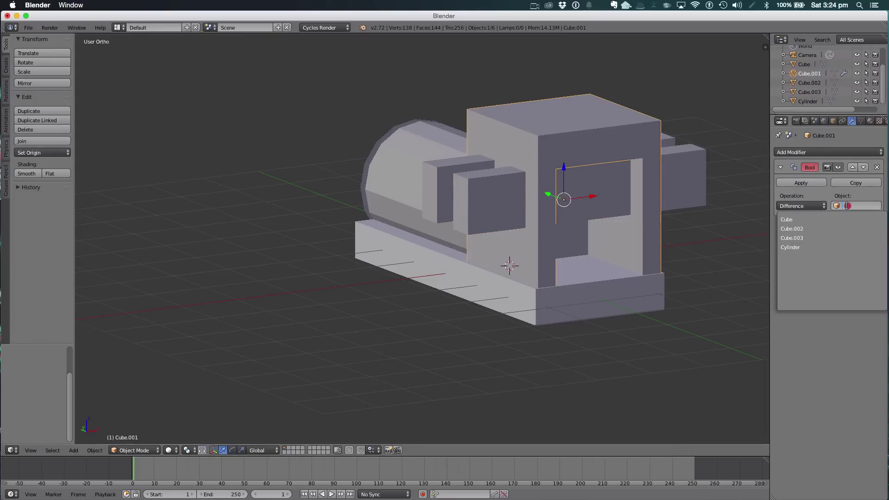
pyautogui.click(820, 226)
pyautogui.click(798, 206)
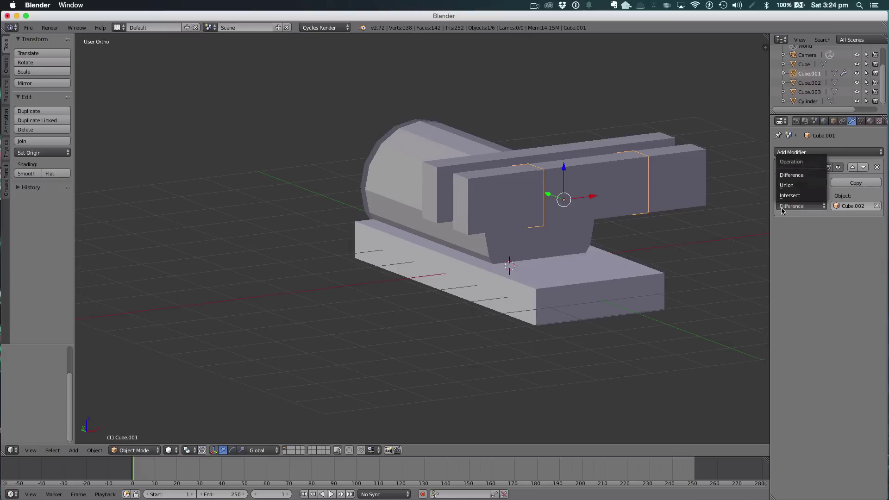
pyautogui.click(787, 199)
pyautogui.click(788, 184)
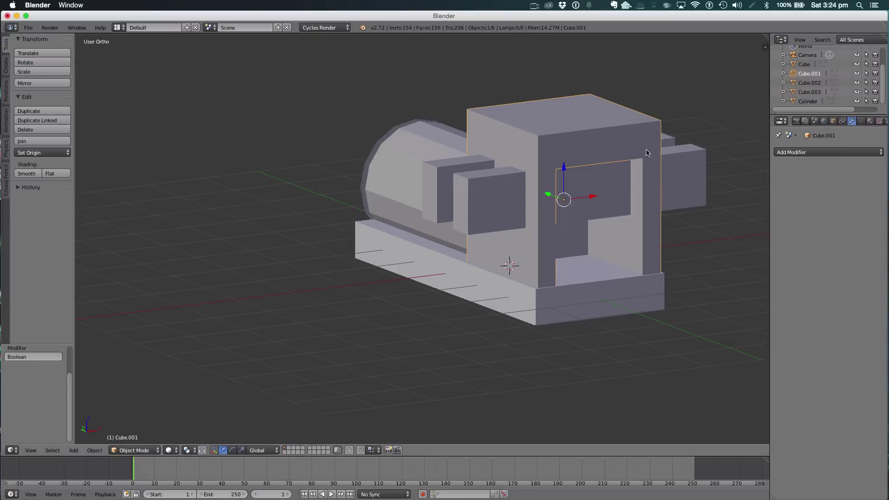
# Delete the Cube.002 side cutter blocks
pyautogui.rightClick(674, 153)
pyautogui.press('x')
pyautogui.click(673, 153)
pyautogui.moveTo(673, 160); pyautogui.dragTo(723, 159, button='middle')
# Apply a Boolean window cut from Cube.003 to the cab, then delete Cube.003
pyautogui.rightClick(605, 155)
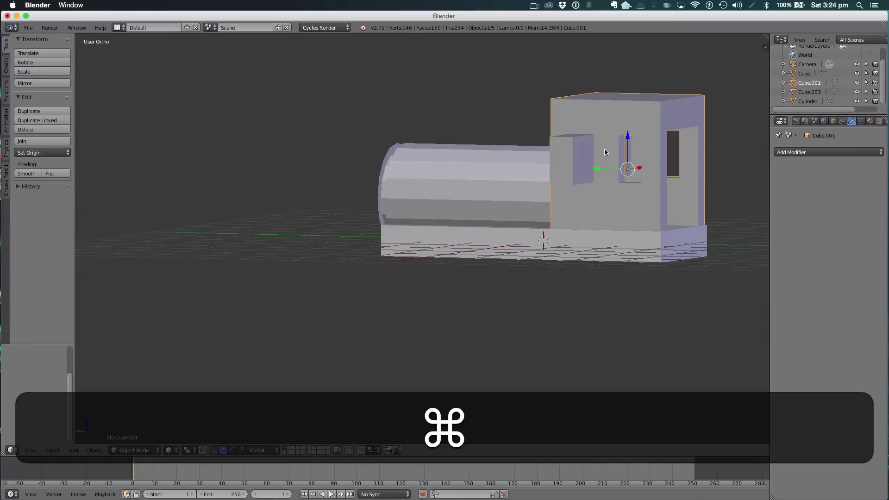
pyautogui.click(797, 152)
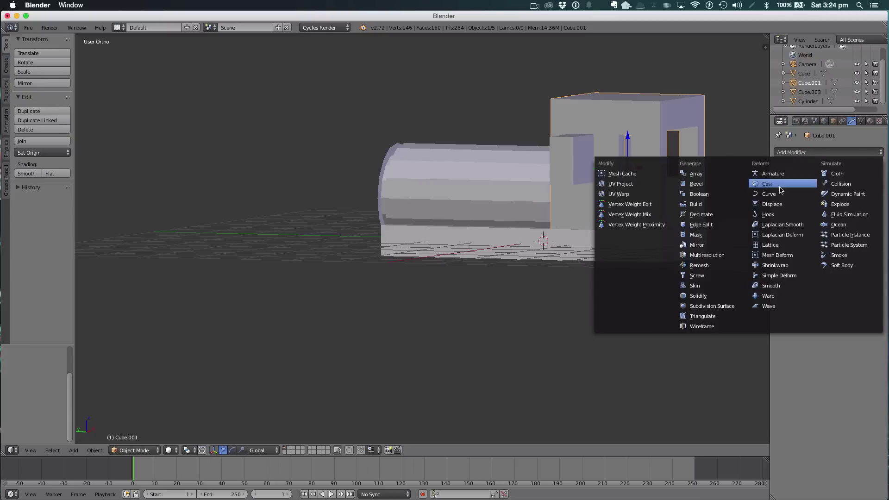
pyautogui.click(731, 198)
pyautogui.click(848, 206)
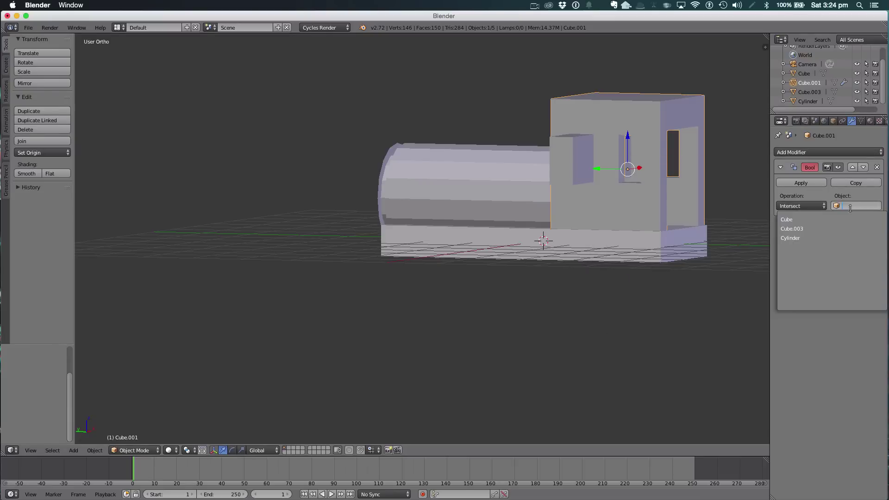
pyautogui.click(815, 231)
pyautogui.click(802, 183)
pyautogui.rightClick(588, 162)
pyautogui.press('x')
pyautogui.click(589, 165)
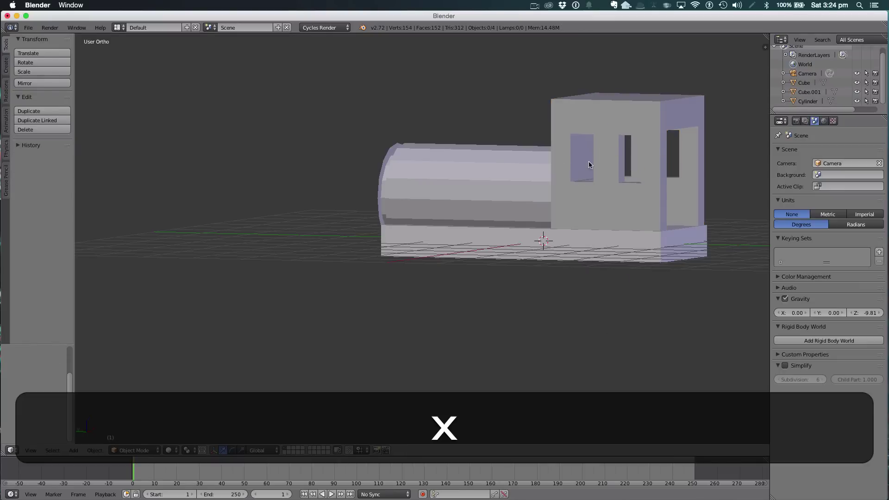
# Orbit and zoom out to view the whole train model
pyautogui.moveTo(590, 164); pyautogui.dragTo(602, 208, button='middle')
pyautogui.scroll(-3, 620, 194)
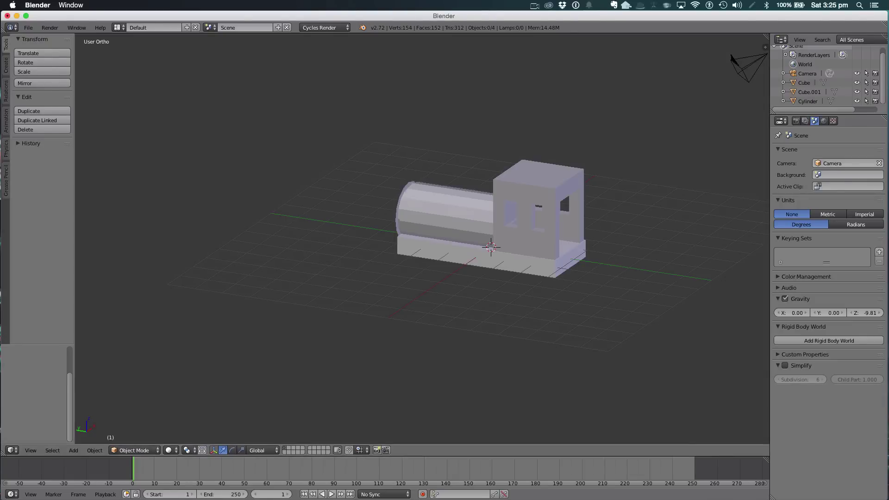
# On Train(Blender).png, outline the wheel, rod, smoke, cab and roof, then minimise Preview
pyautogui.press('super+Tab')
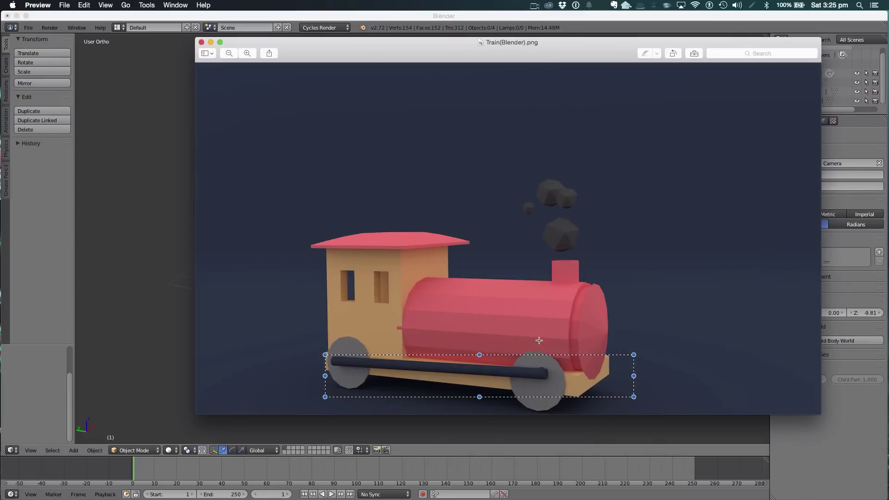
pyautogui.moveTo(504, 351); pyautogui.dragTo(566, 410)
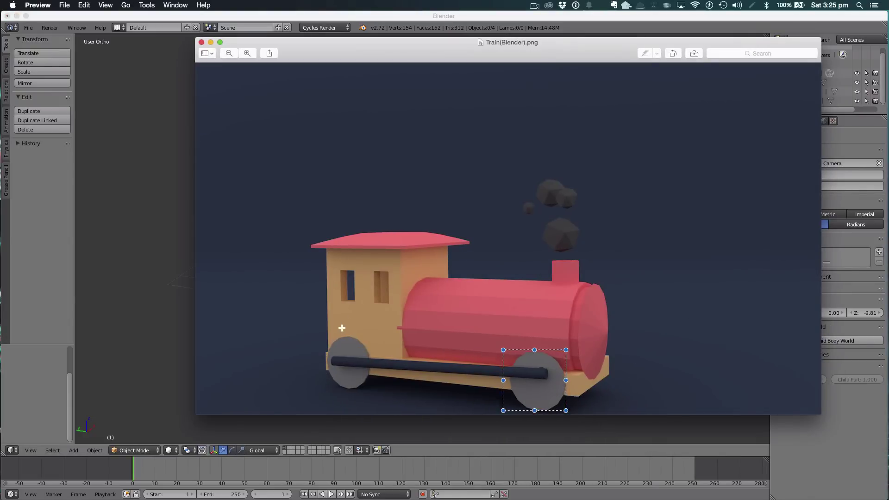
pyautogui.moveTo(332, 357); pyautogui.dragTo(556, 382)
pyautogui.moveTo(503, 124); pyautogui.dragTo(698, 280)
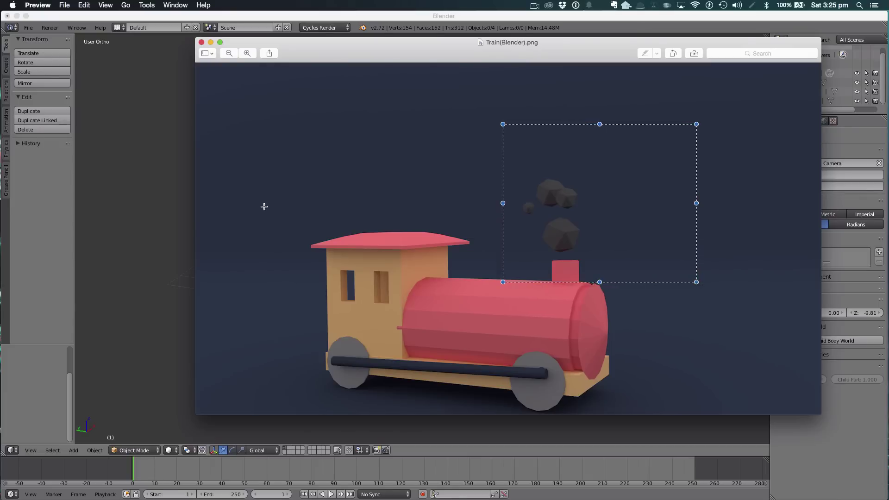
pyautogui.moveTo(267, 188); pyautogui.dragTo(537, 359)
pyautogui.moveTo(264, 165); pyautogui.dragTo(508, 251)
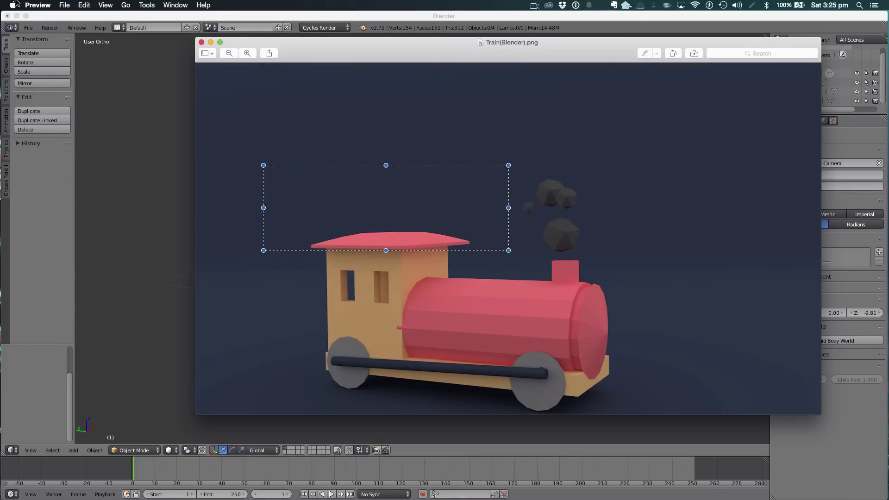
pyautogui.click(210, 42)
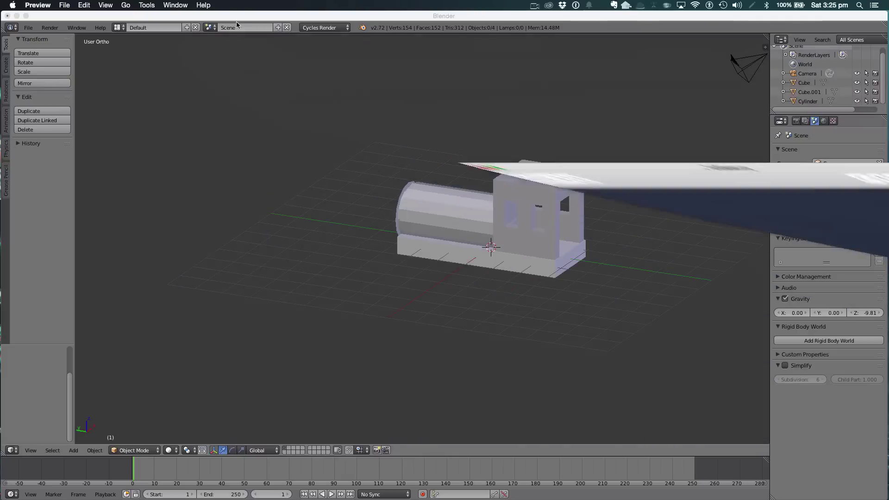
# Add a new cube, raise it above the cab and flatten it into a slab
pyautogui.hotkey('shift', 'a')
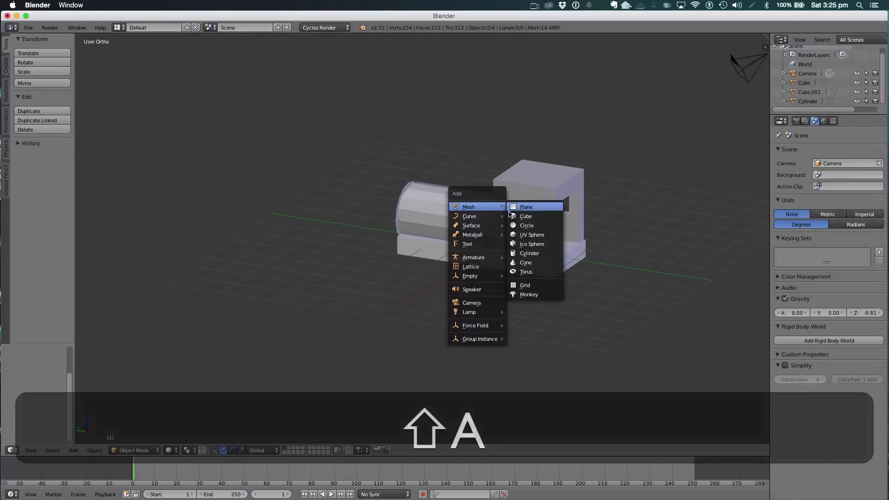
pyautogui.click(518, 217)
pyautogui.press('g')
pyautogui.press('z')
pyautogui.click(492, 102)
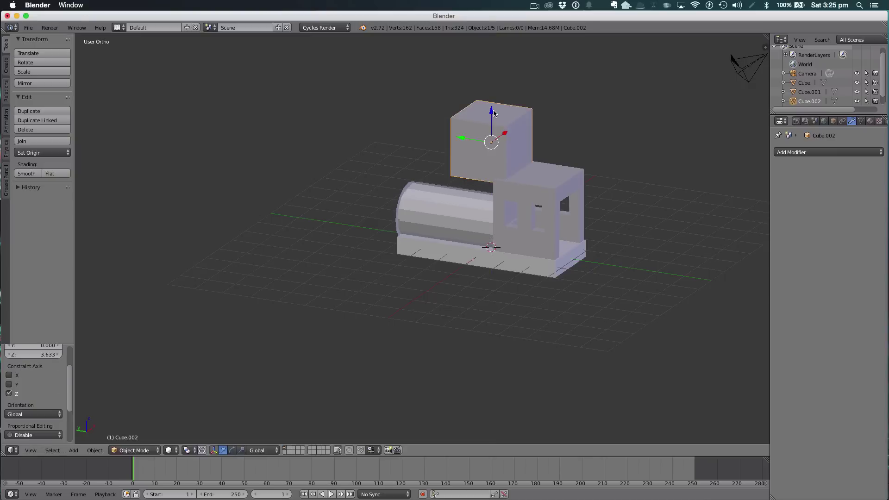
pyautogui.press('s')
pyautogui.press('z')
pyautogui.click(489, 146)
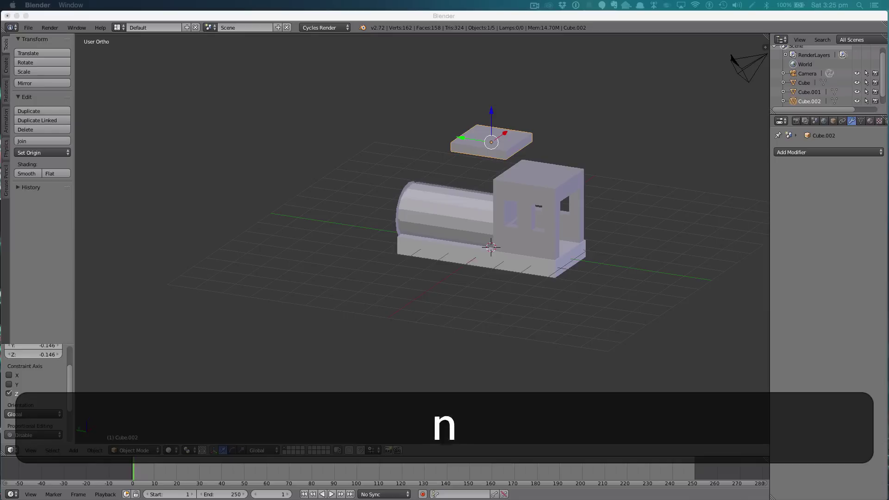
pyautogui.press('Return')
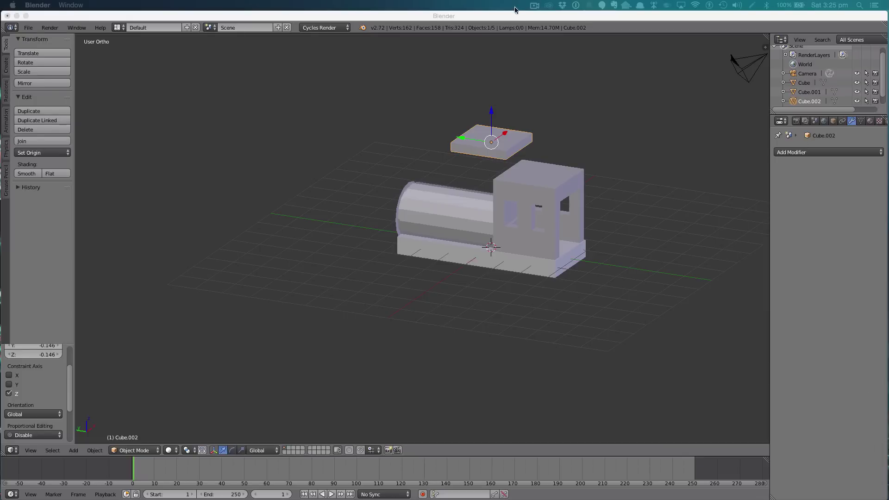
# In front view, lower the slab onto the cabin top and widen it along X
pyautogui.moveTo(501, 112); pyautogui.dragTo(472, 109, button='middle')
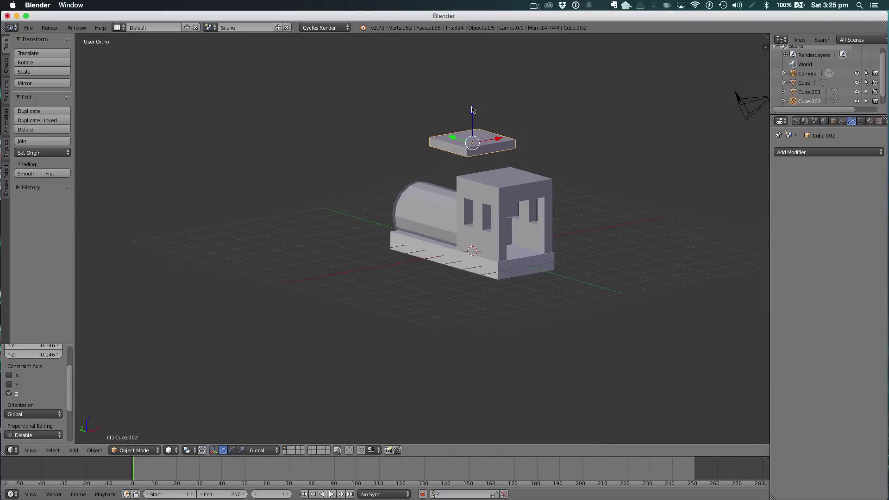
pyautogui.press('1')
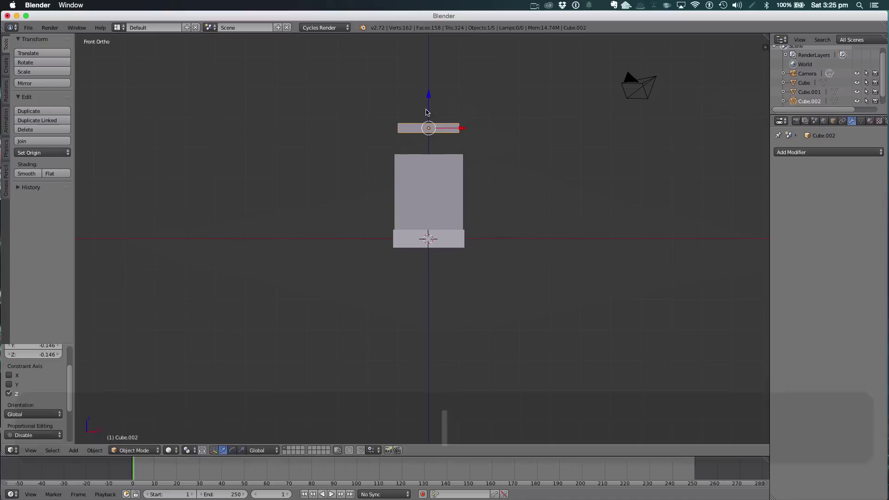
pyautogui.moveTo(429, 95); pyautogui.dragTo(430, 124)
pyautogui.press('s')
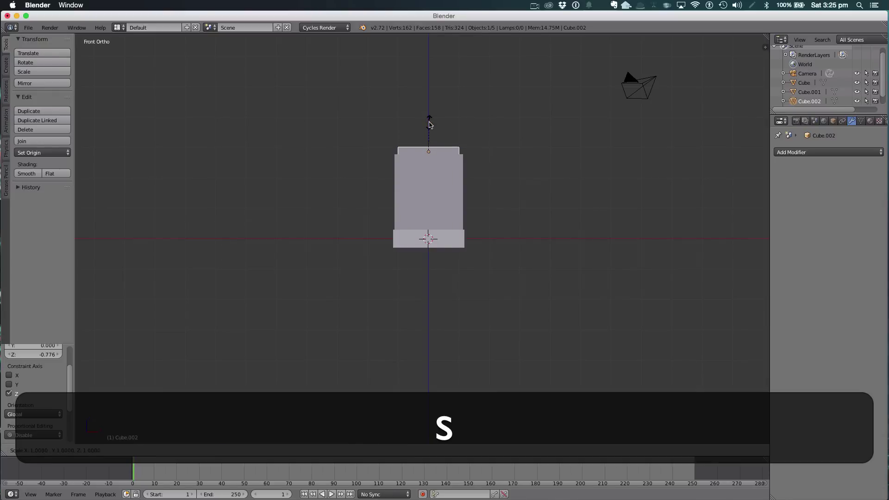
pyautogui.press('x')
pyautogui.click(462, 129)
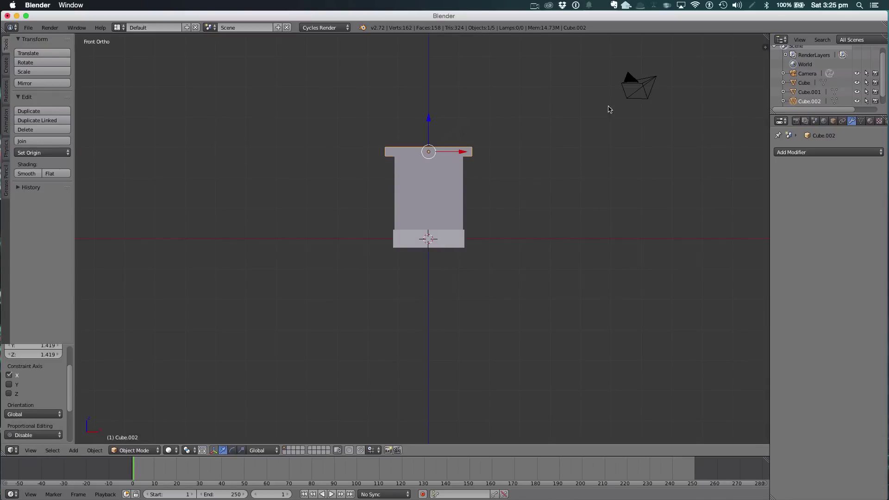
# Move the slab along Y over the cabin and lengthen it along Y
pyautogui.moveTo(597, 130); pyautogui.dragTo(492, 146, button='middle')
pyautogui.press('g')
pyautogui.press('y')
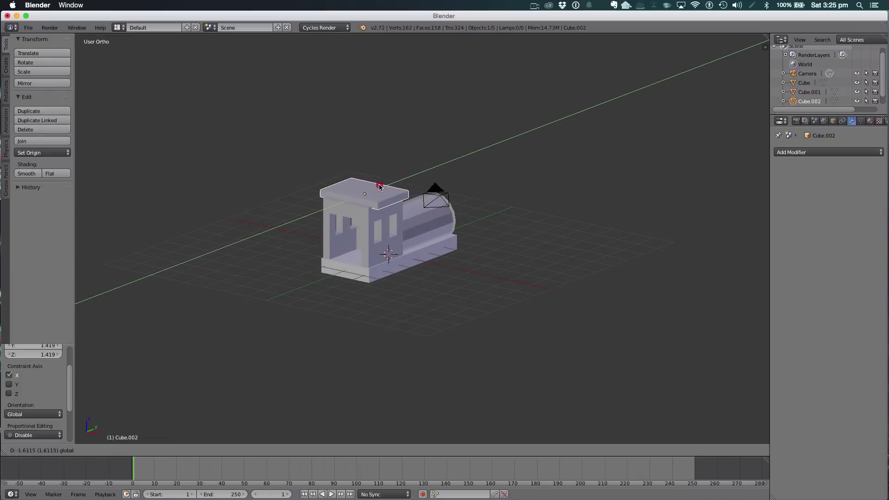
pyautogui.click(385, 187)
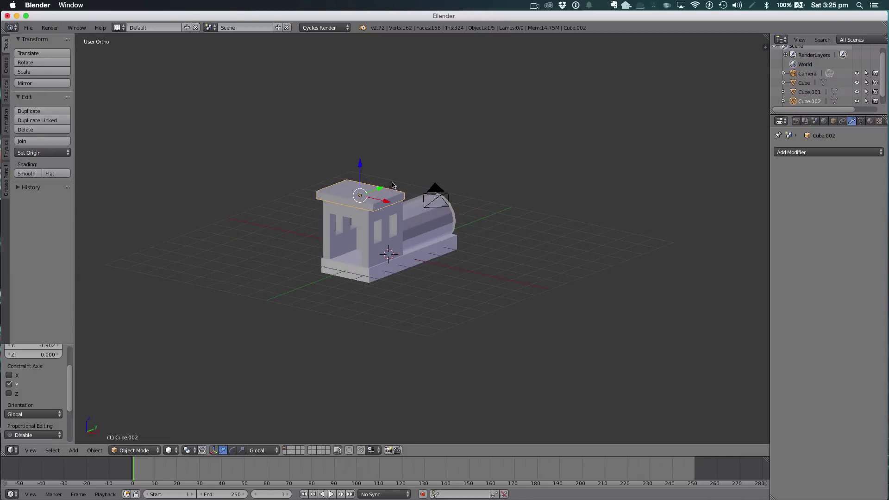
pyautogui.press('s')
pyautogui.press('x')
pyautogui.press('y')
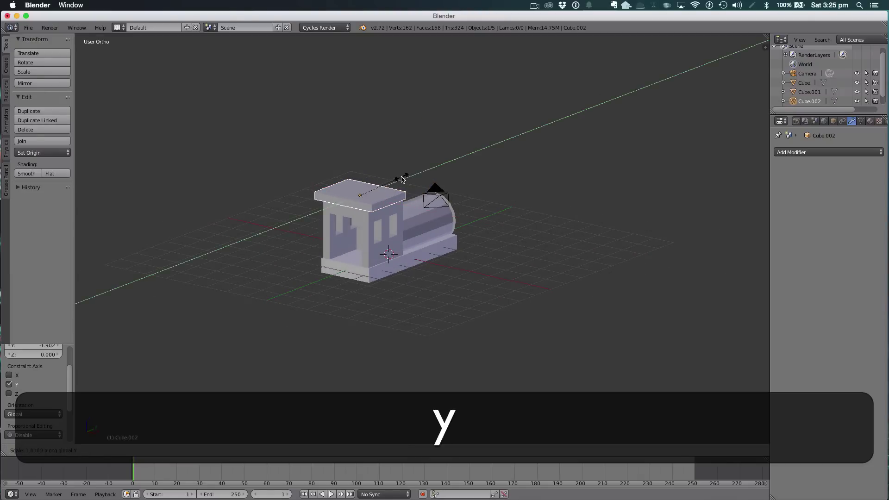
pyautogui.click(409, 176)
# Refine the slab's Y size and shift it to line up with the cabin
pyautogui.moveTo(409, 176); pyautogui.dragTo(389, 155, button='middle')
pyautogui.press('s')
pyautogui.press('y')
pyautogui.click(391, 159)
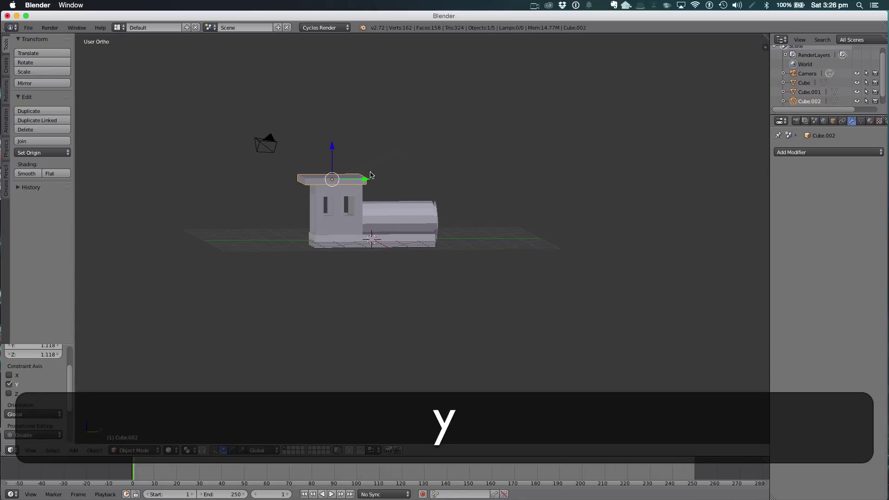
pyautogui.moveTo(370, 178); pyautogui.dragTo(375, 180)
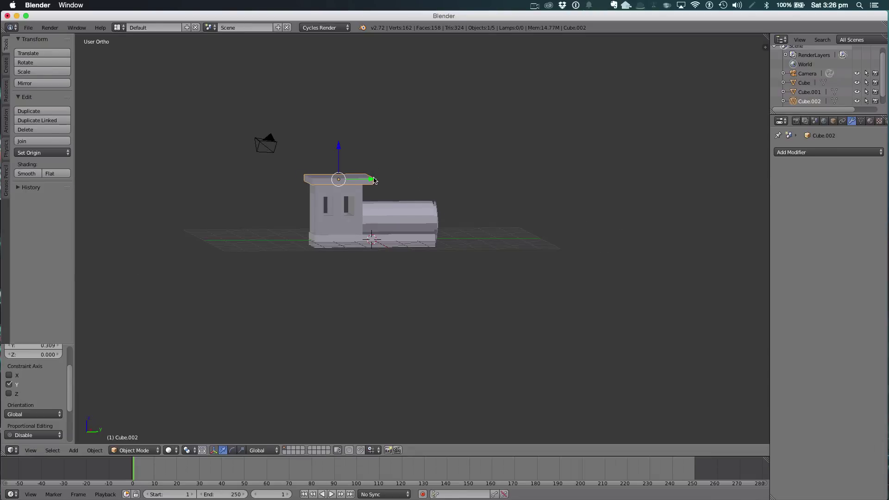
# In Edit Mode, extrude the slab's top upward and scale it narrower
pyautogui.press('Tab')
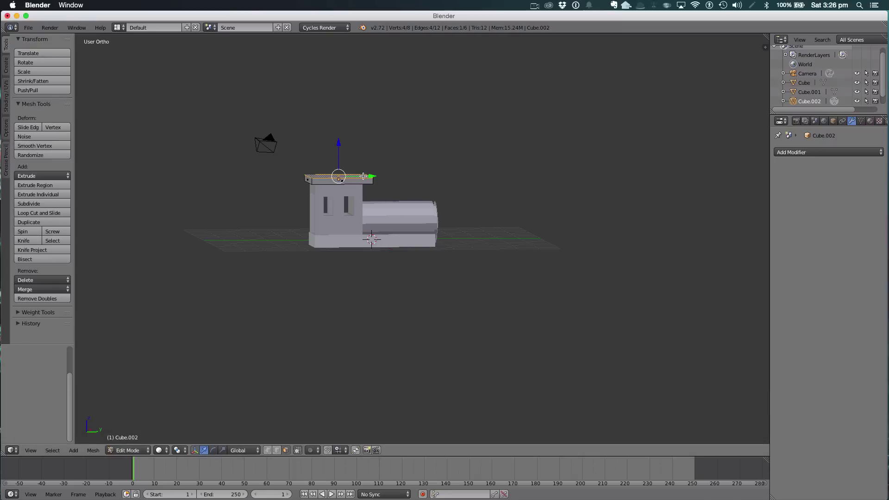
pyautogui.press('1')
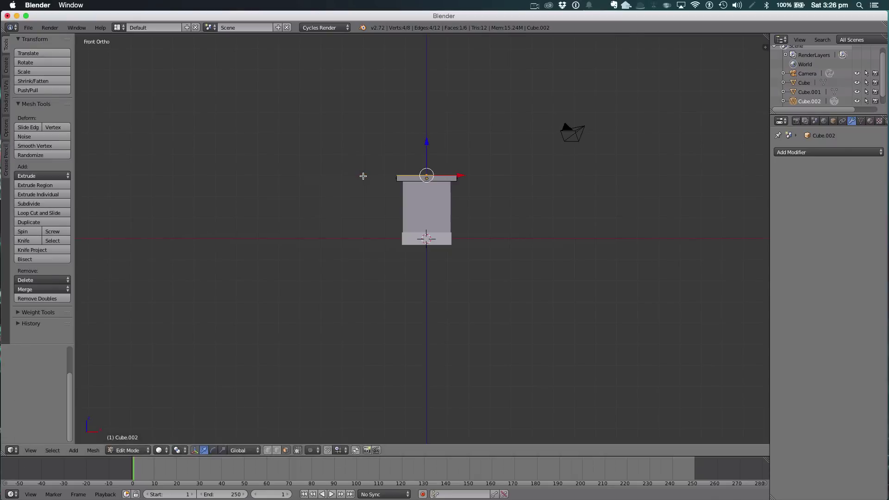
pyautogui.hotkey('ctrl', '1')
pyautogui.press('1')
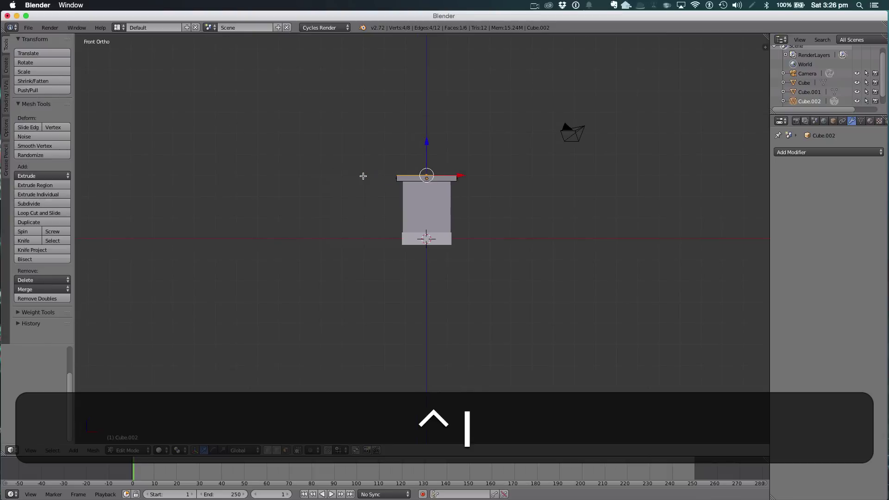
pyautogui.scroll(6, 363, 176)
pyautogui.press('e')
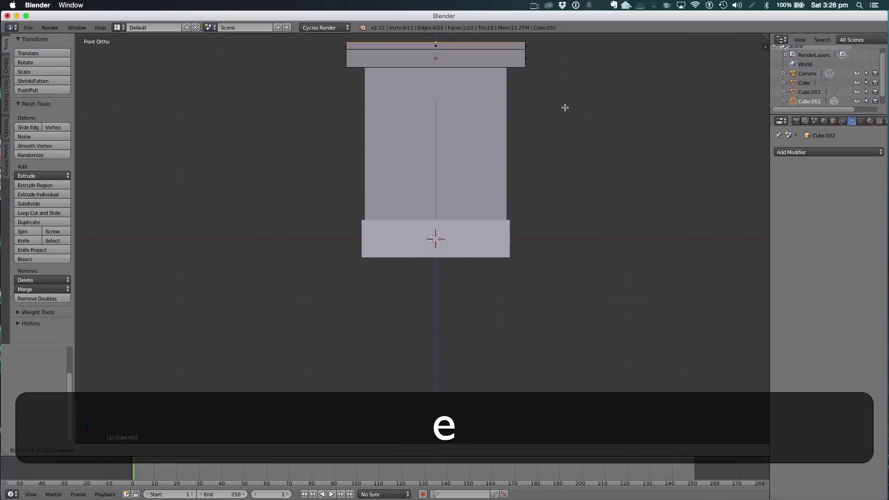
pyautogui.click(566, 106)
pyautogui.press('s')
pyautogui.click(539, 100)
# Extrude and taper the top twice more (scale 0.566), then return to Object Mode
pyautogui.press('e')
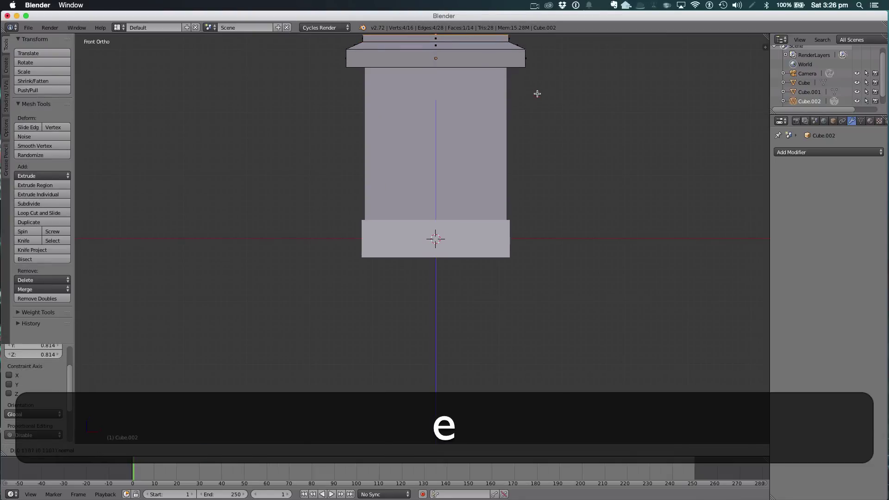
pyautogui.click(530, 90)
pyautogui.press('s')
pyautogui.click(478, 86)
pyautogui.scroll(-3, 639, 128)
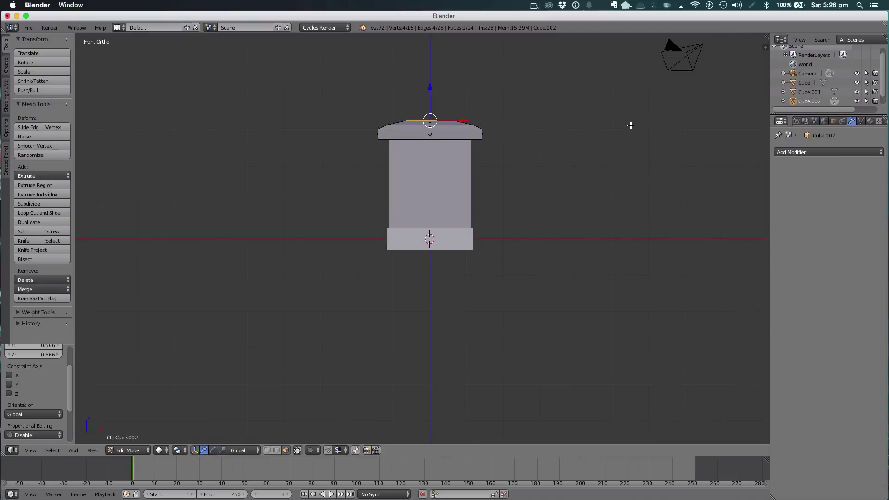
pyautogui.press('e')
pyautogui.click(627, 115)
pyautogui.press('s')
pyautogui.click(563, 108)
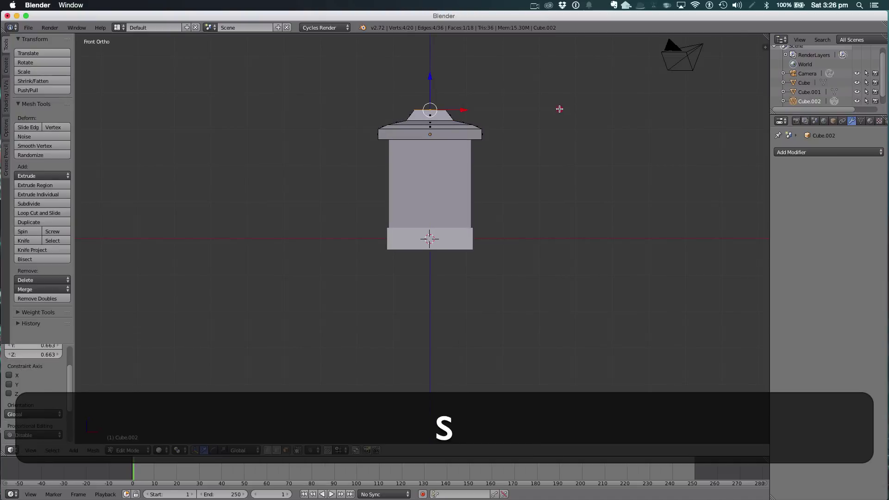
pyautogui.press('g')
pyautogui.press('z')
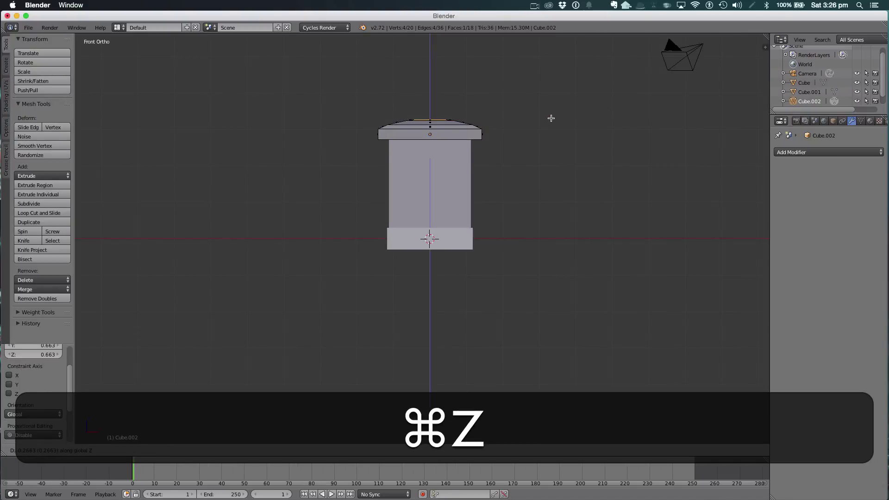
pyautogui.press('Tab')
# Flatten the roof along Z and nudge it along Y over the cabin
pyautogui.moveTo(548, 131); pyautogui.dragTo(531, 157, button='middle')
pyautogui.press('s')
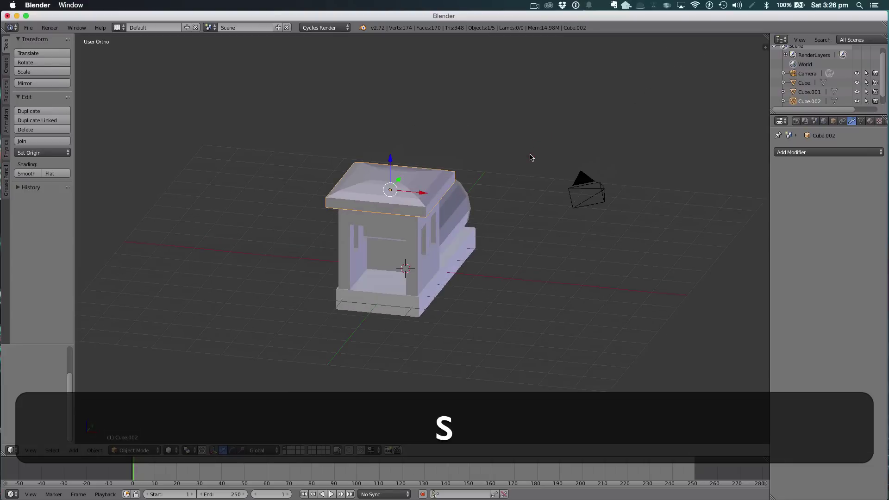
pyautogui.press('z')
pyautogui.click(457, 171)
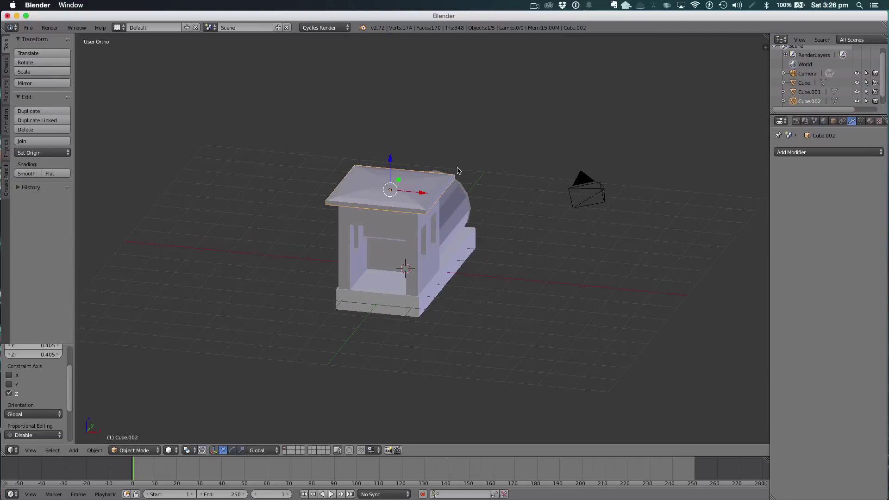
pyautogui.moveTo(457, 171); pyautogui.dragTo(590, 146, button='middle')
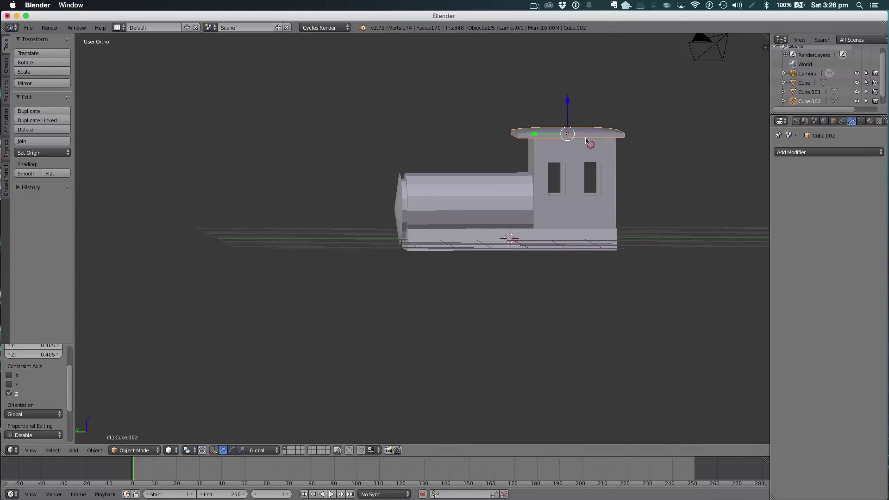
pyautogui.moveTo(537, 134); pyautogui.dragTo(535, 134)
pyautogui.press('a')
# Lower the roof 0.015 on Z onto the cabin and deselect everything
pyautogui.moveTo(687, 215); pyautogui.dragTo(484, 175, button='middle')
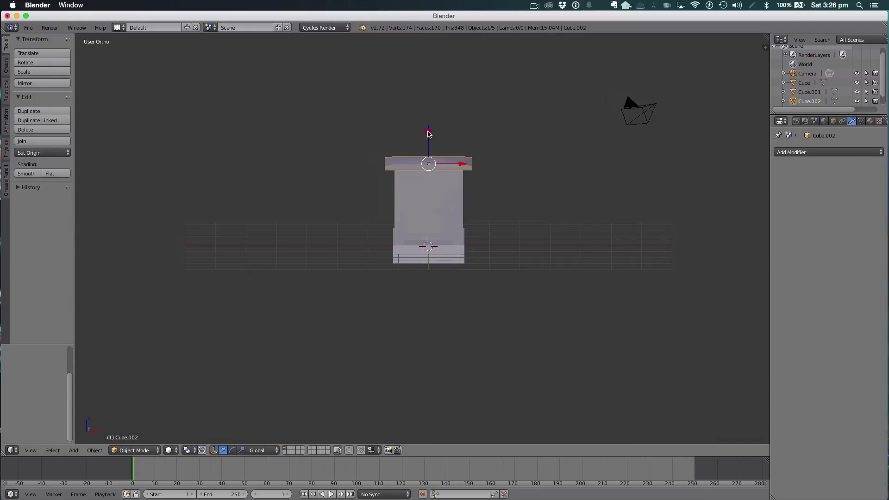
pyautogui.moveTo(428, 134); pyautogui.dragTo(429, 137)
pyautogui.moveTo(491, 180); pyautogui.dragTo(576, 193, button='middle')
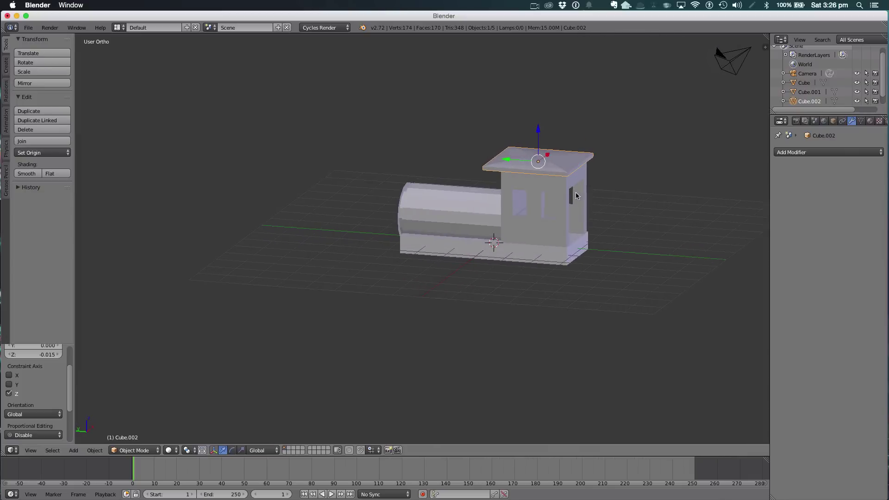
pyautogui.press('a')
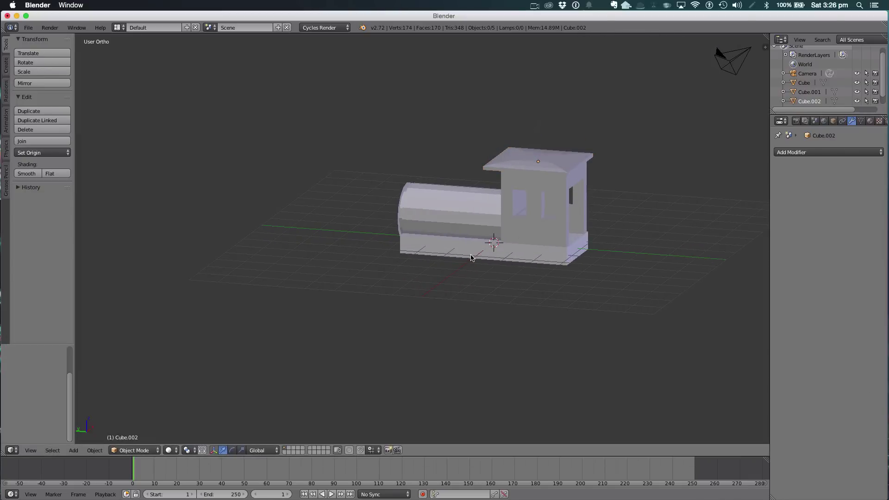
# Add a cylinder and rotate it 90° about Y so it lies on its side
pyautogui.hotkey('shift', 'a')
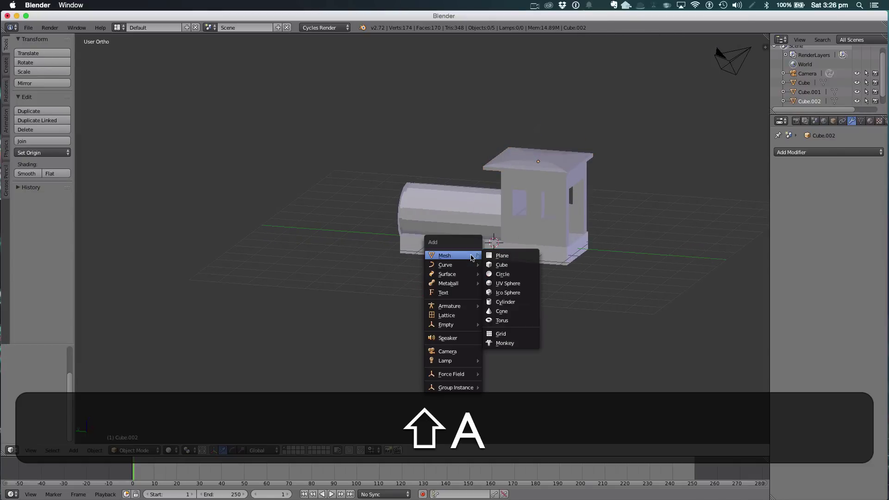
pyautogui.click(506, 301)
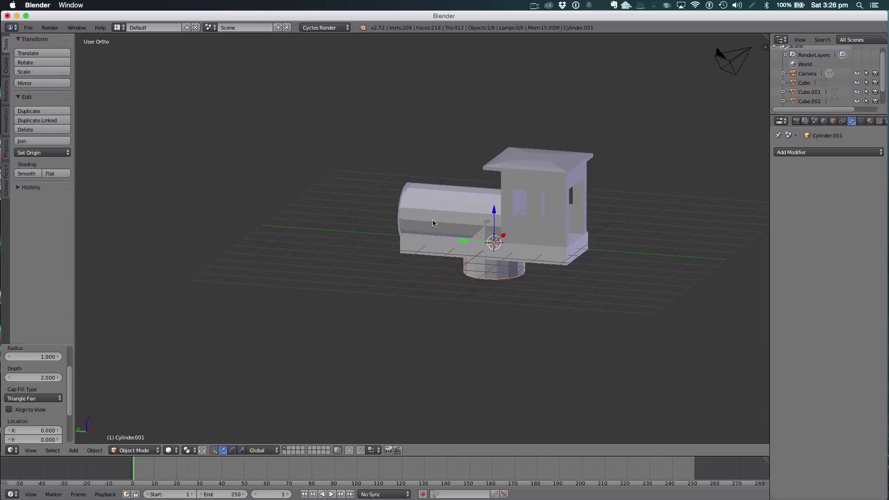
pyautogui.press('r')
pyautogui.press('x')
pyautogui.press('y')
pyautogui.press('9')
pyautogui.press('0')
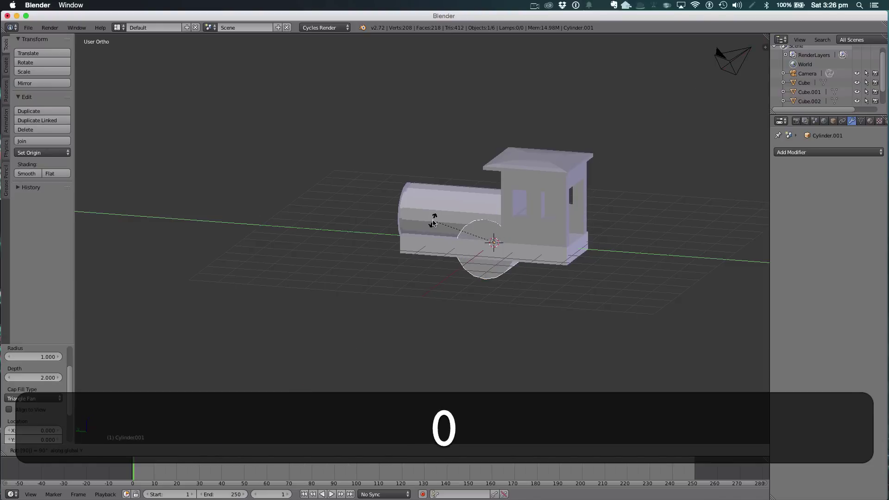
pyautogui.press('Return')
# Shrink the cylinder, move it along X out beside the train, and save the file
pyautogui.press('s')
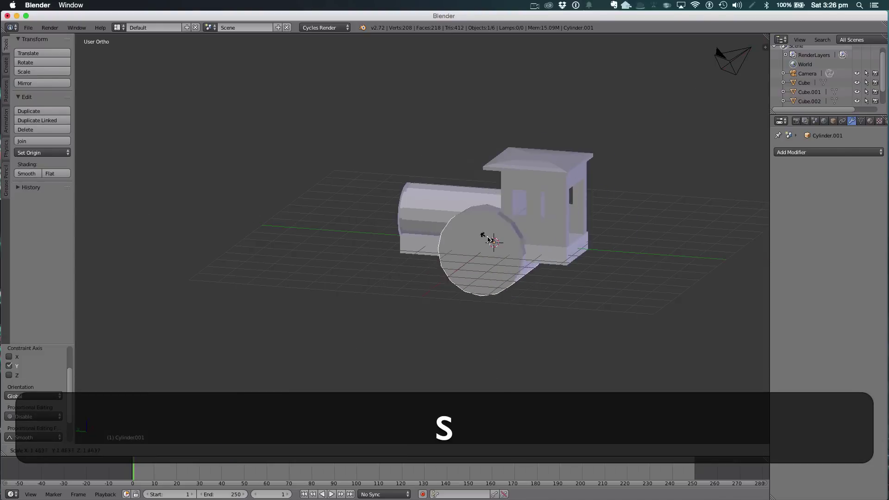
pyautogui.click(496, 240)
pyautogui.press('s')
pyautogui.rightClick(496, 240)
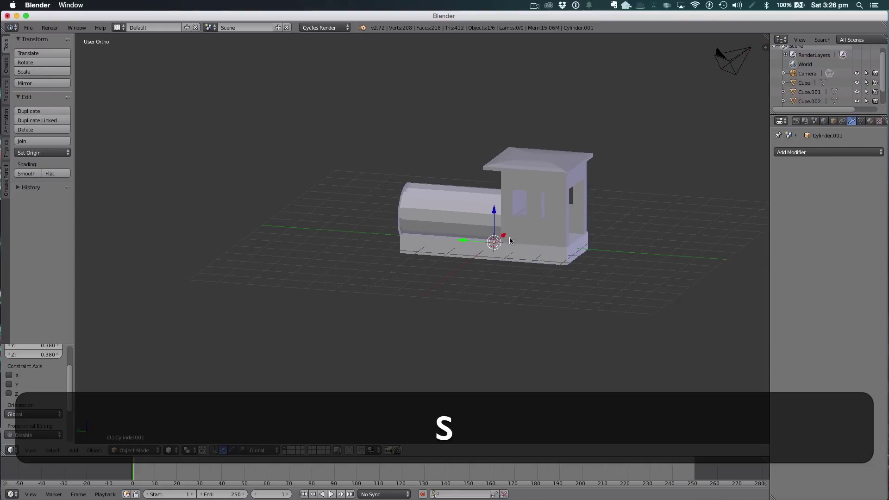
pyautogui.press('g')
pyautogui.press('x')
pyautogui.click(494, 252)
pyautogui.press('s')
pyautogui.press('z')
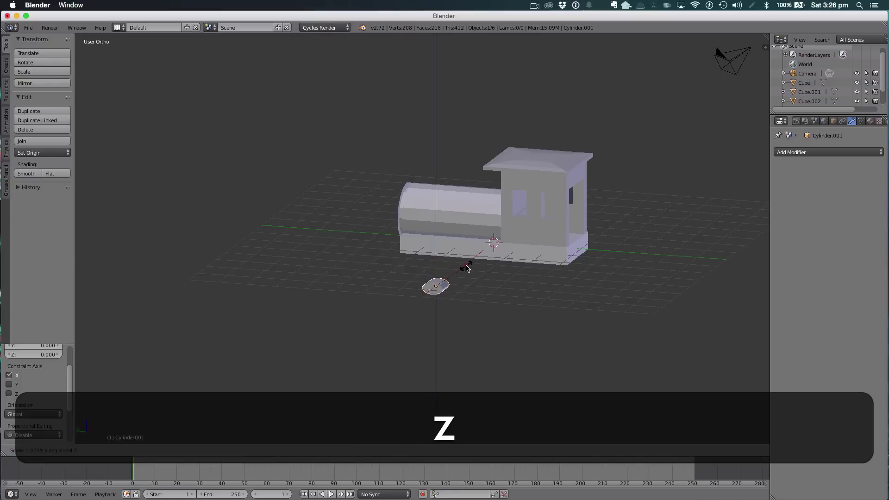
pyautogui.press('super+z')
pyautogui.press('super+s')
# Flatten the cylinder along X into a thin disk and shrink it further
pyautogui.press('s')
pyautogui.press('x')
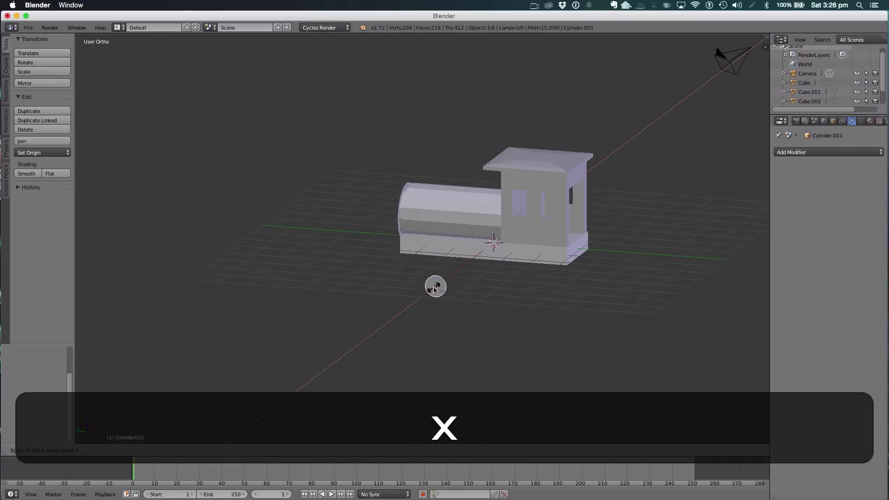
pyautogui.click(436, 288)
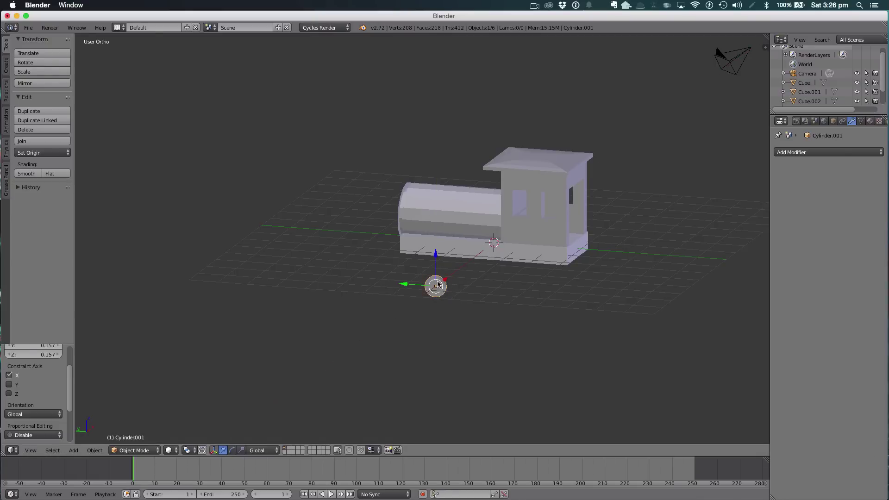
pyautogui.press('g')
pyautogui.press('x')
pyautogui.press('s')
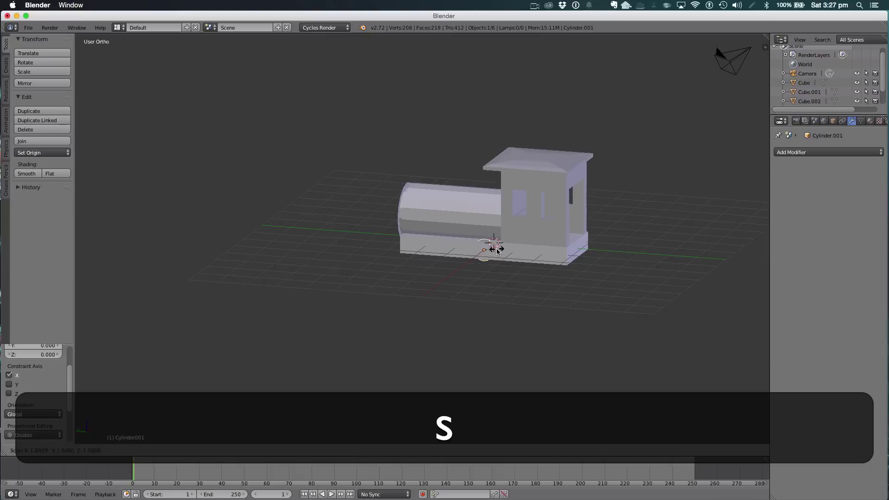
pyautogui.click(501, 248)
# Flatten the disk wheel more, slide it to the base front, and duplicate it
pyautogui.press('s')
pyautogui.press('x')
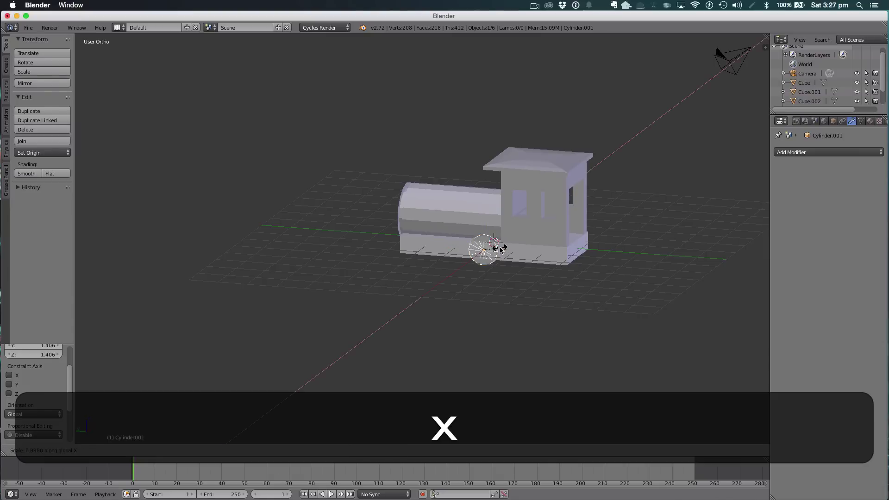
pyautogui.click(489, 254)
pyautogui.moveTo(459, 251); pyautogui.dragTo(397, 246)
pyautogui.moveTo(398, 247); pyautogui.dragTo(448, 258, button='middle')
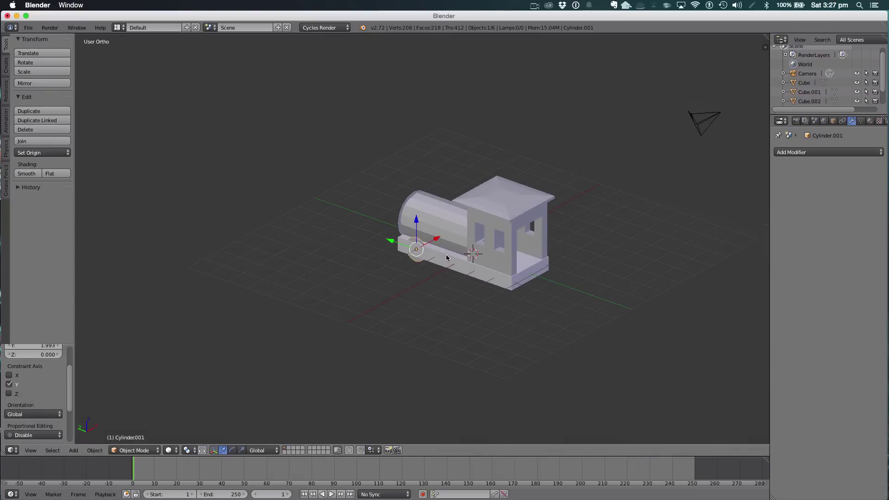
pyautogui.hotkey('shift', 'd')
# Place the wheel copy at the rear of the base, then duplicate both wheels
pyautogui.rightClick(436, 242)
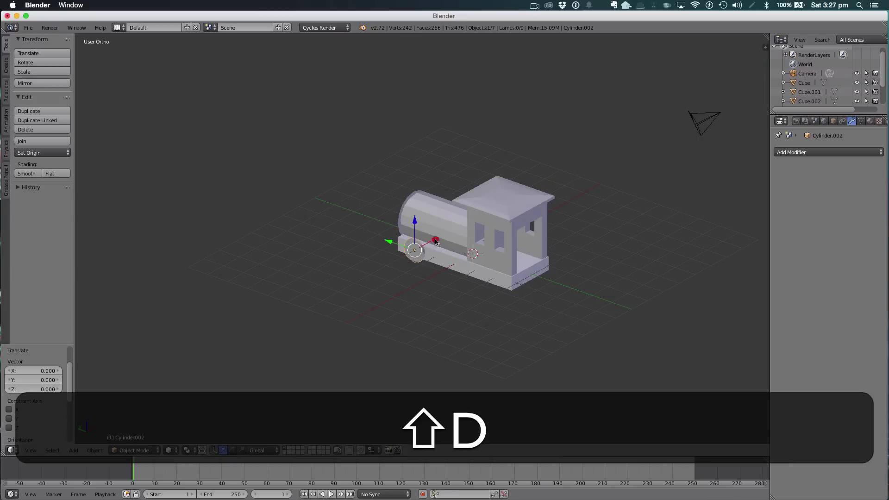
pyautogui.moveTo(397, 254); pyautogui.dragTo(474, 268)
pyautogui.hotkey('shift', 'd')
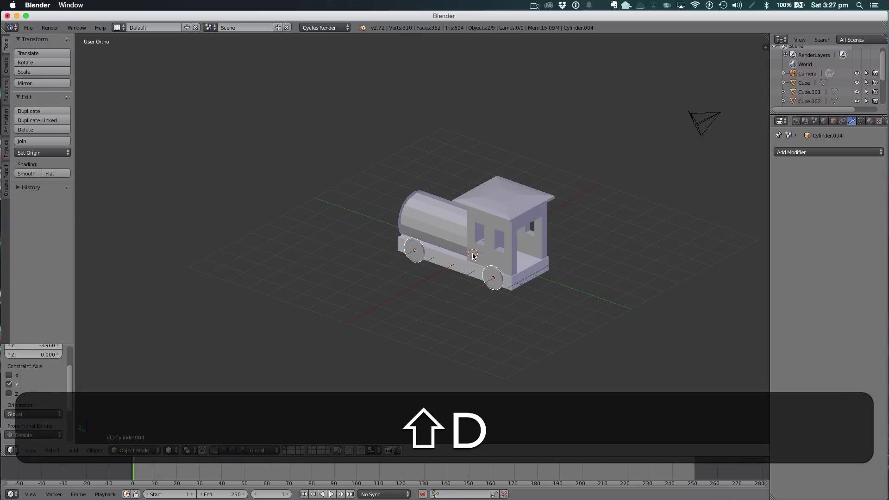
pyautogui.rightClick(437, 254)
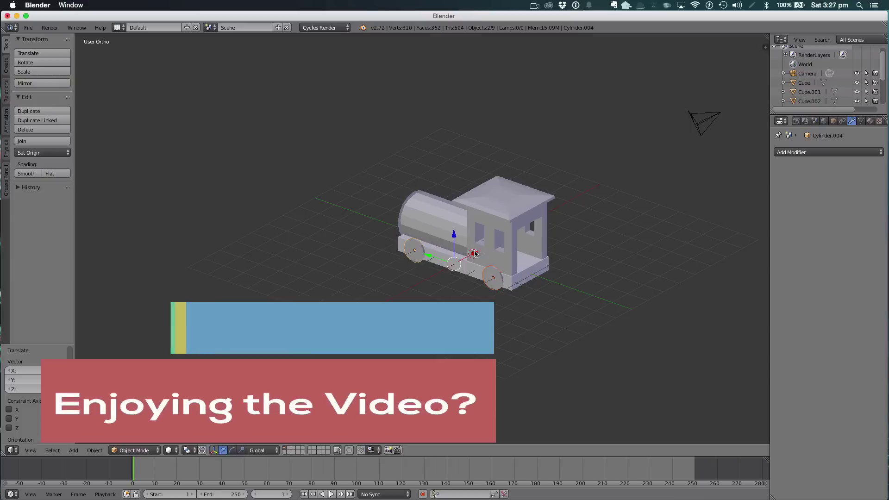
pyautogui.moveTo(460, 258); pyautogui.dragTo(480, 284, button='middle')
# Move the copied wheels along X to the train's other side and deselect everything
pyautogui.press('g')
pyautogui.press('x')
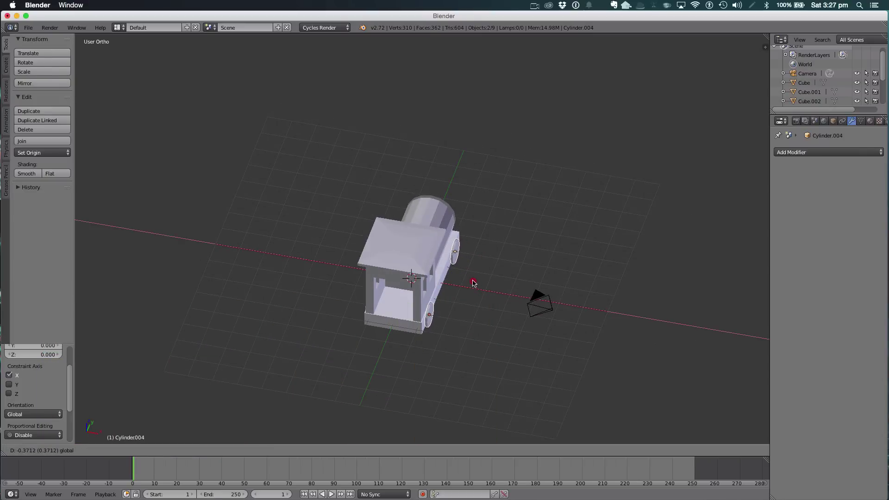
pyautogui.click(472, 282)
pyautogui.press('a')
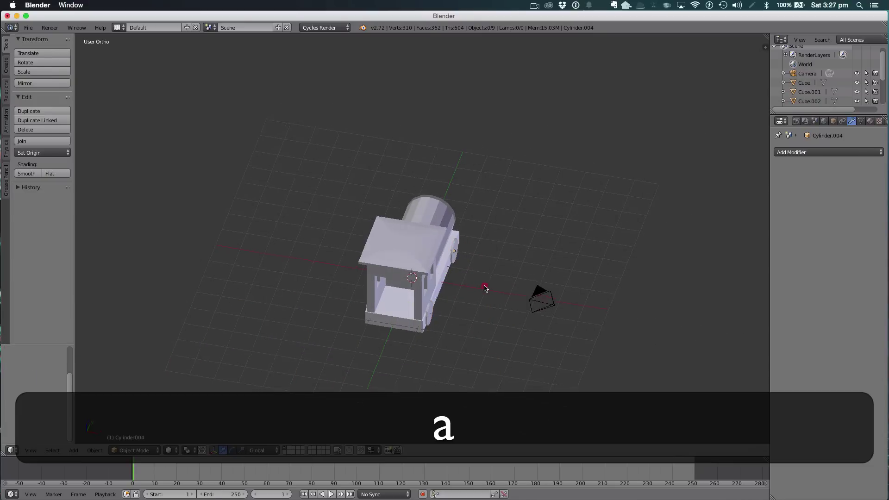
pyautogui.moveTo(482, 287); pyautogui.dragTo(586, 253, button='middle')
pyautogui.scroll(5, 586, 252)
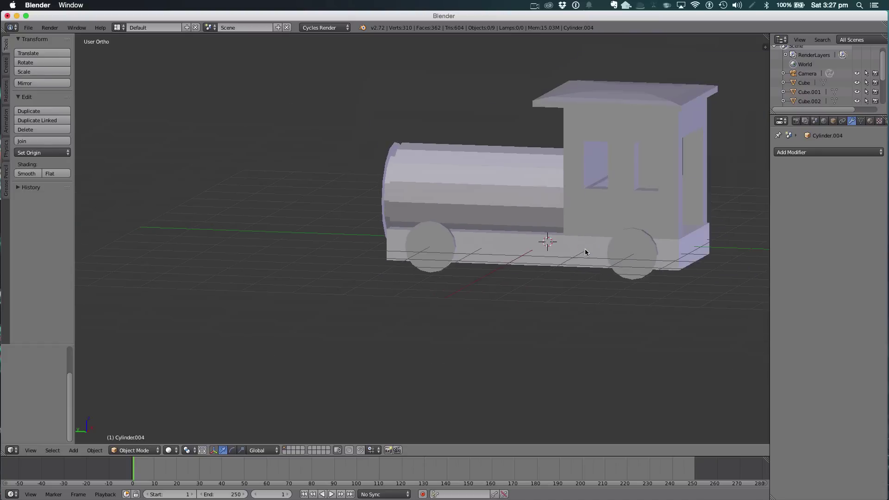
pyautogui.hotkey('shift', 'a')
# Add a cylinder, rotate it 90° about Y and 90° about Z, and move it forward
pyautogui.moveTo(597, 275)
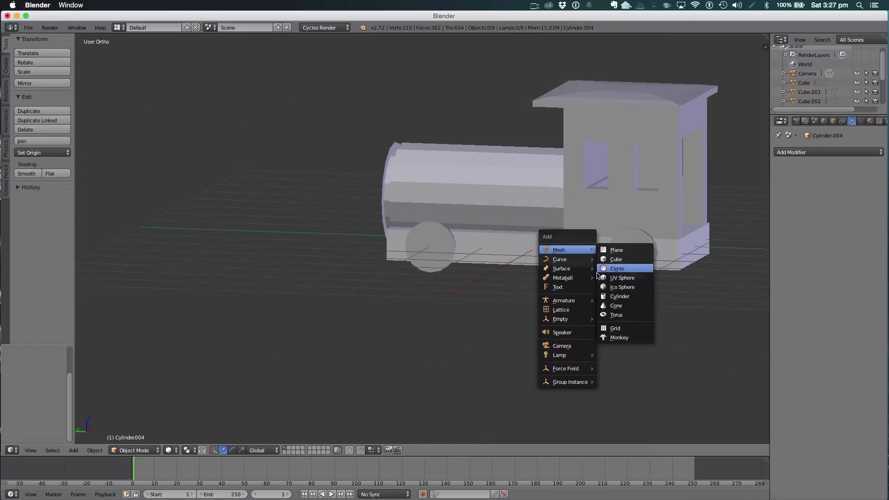
pyautogui.click(618, 296)
pyautogui.write('r')
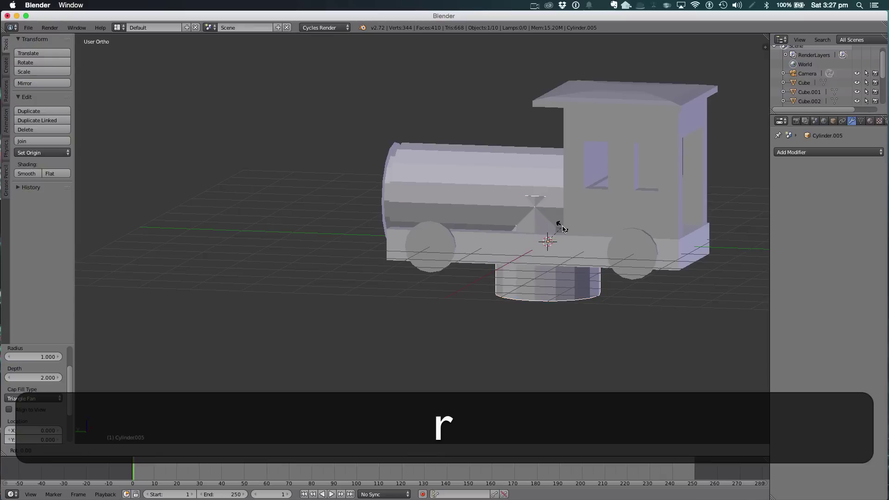
pyautogui.write('y90')
pyautogui.press('Return')
pyautogui.write('r')
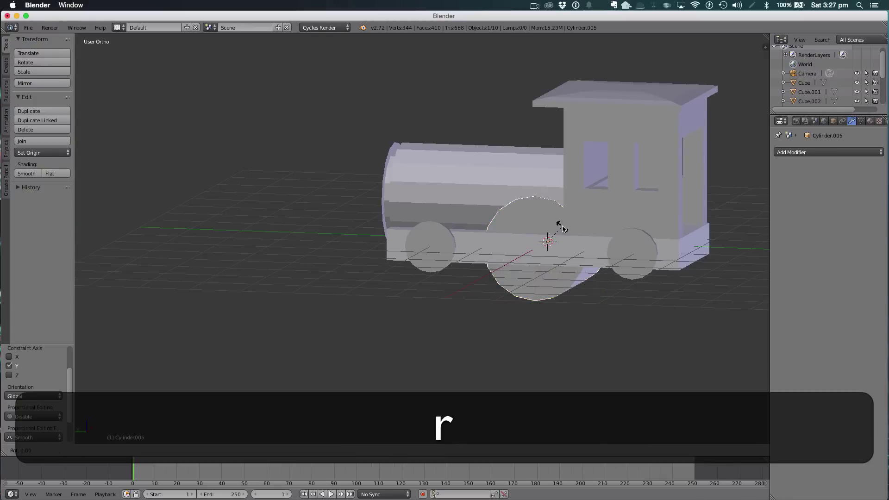
pyautogui.write('z90')
pyautogui.press('Return')
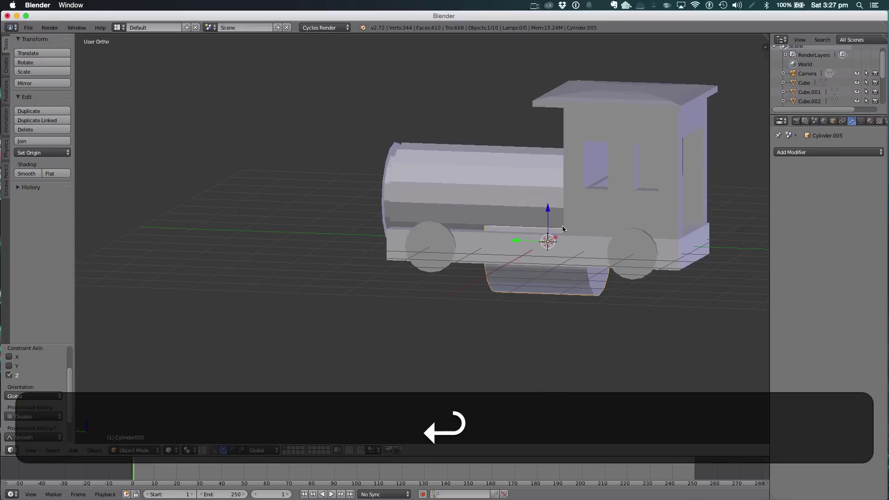
pyautogui.moveTo(556, 239); pyautogui.dragTo(502, 262)
# Shrink the cylinder, then stretch it 44.513 along Y into a long thin rod
pyautogui.press('s')
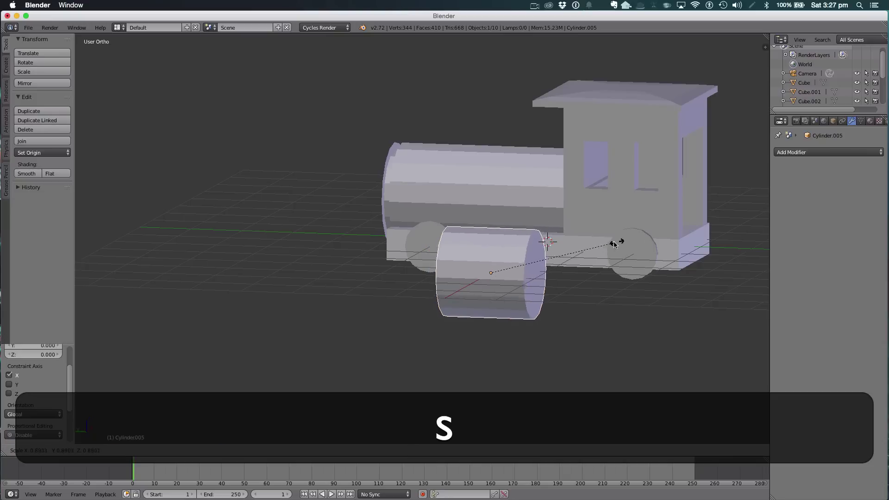
pyautogui.click(498, 269)
pyautogui.press('s')
pyautogui.press('x')
pyautogui.press('y')
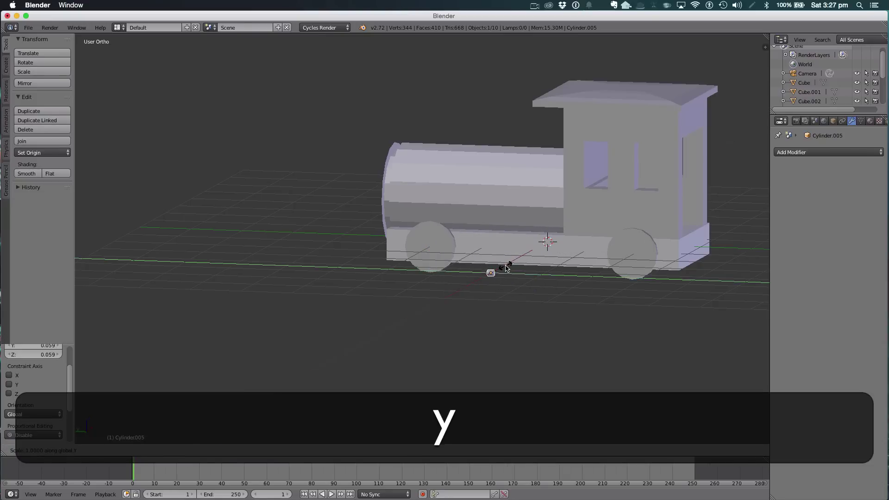
pyautogui.click(528, 302)
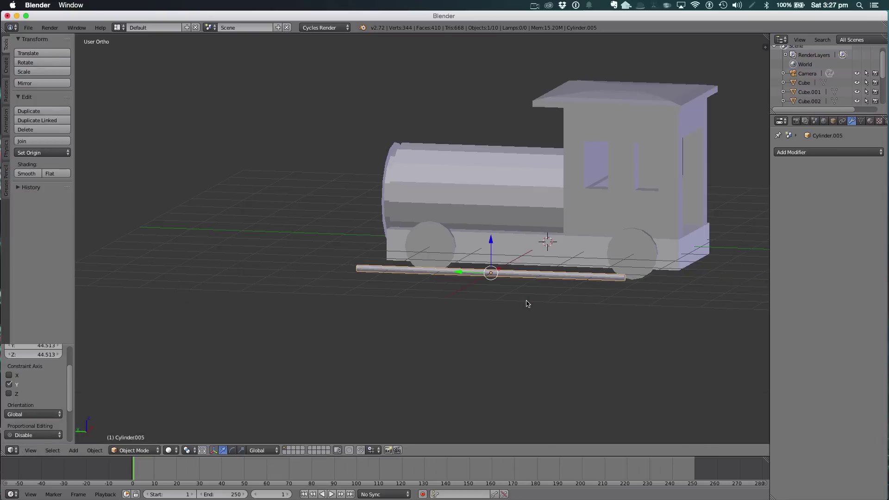
pyautogui.press('KP_3')
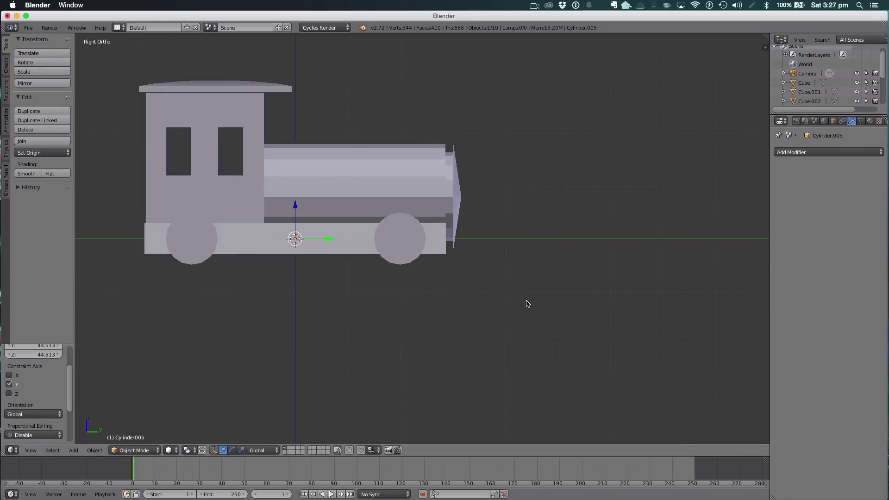
# From the opposite side view, shorten the rod along Y and raise it to the wheel centres
pyautogui.press('ctrl+KP_3')
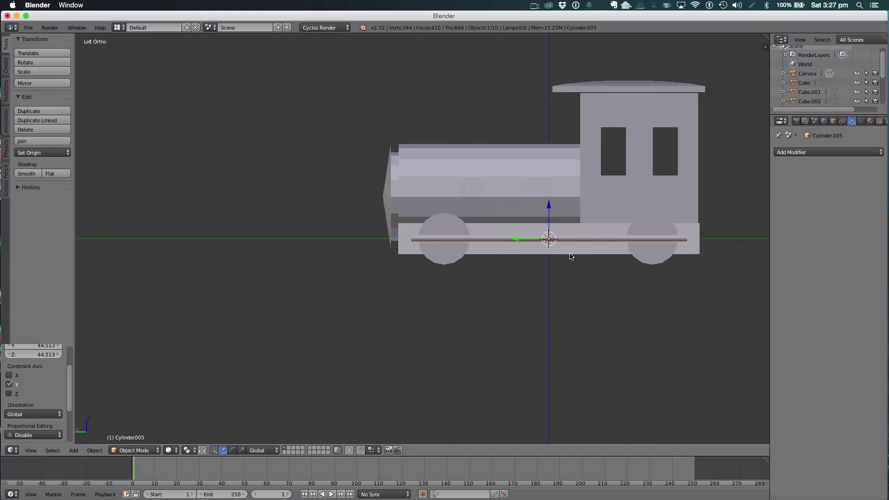
pyautogui.press('x')
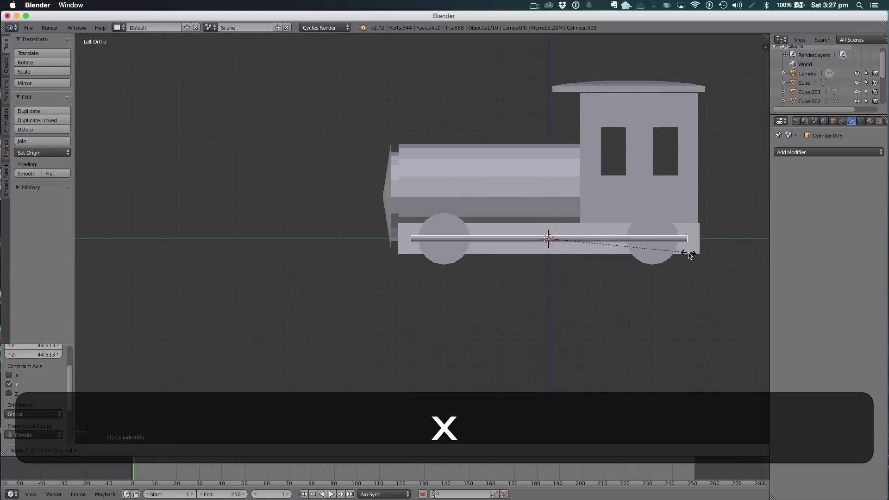
pyautogui.click(688, 254)
pyautogui.press('super+z')
pyautogui.press('s')
pyautogui.press('y')
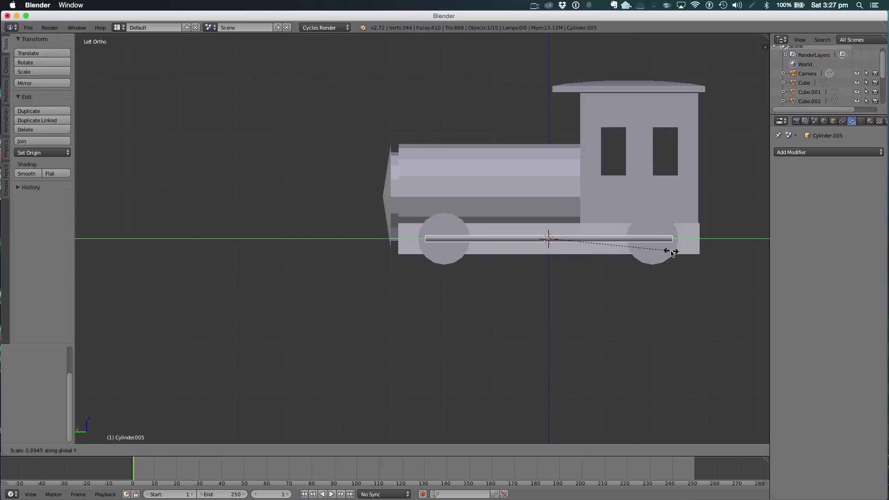
pyautogui.click(672, 253)
pyautogui.moveTo(551, 202); pyautogui.dragTo(550, 198)
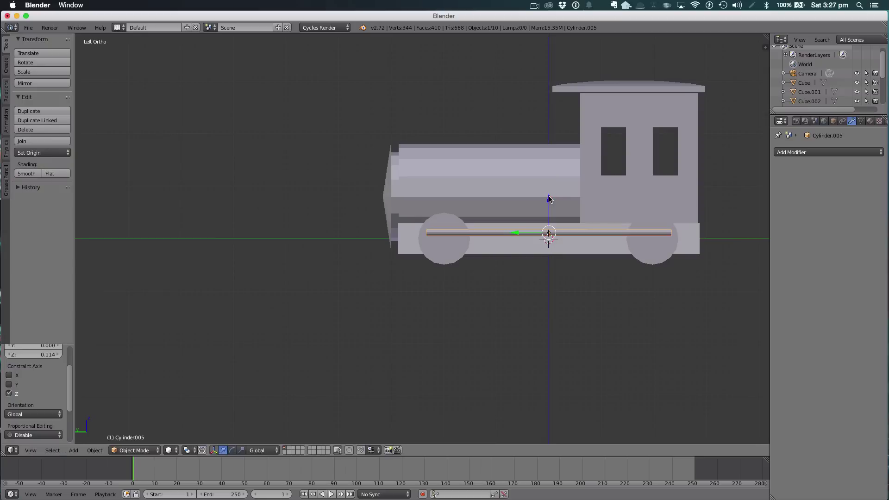
# Tilt the rod 4.46° about X and move it onto the side of the train
pyautogui.press('r')
pyautogui.press('z')
pyautogui.press('y')
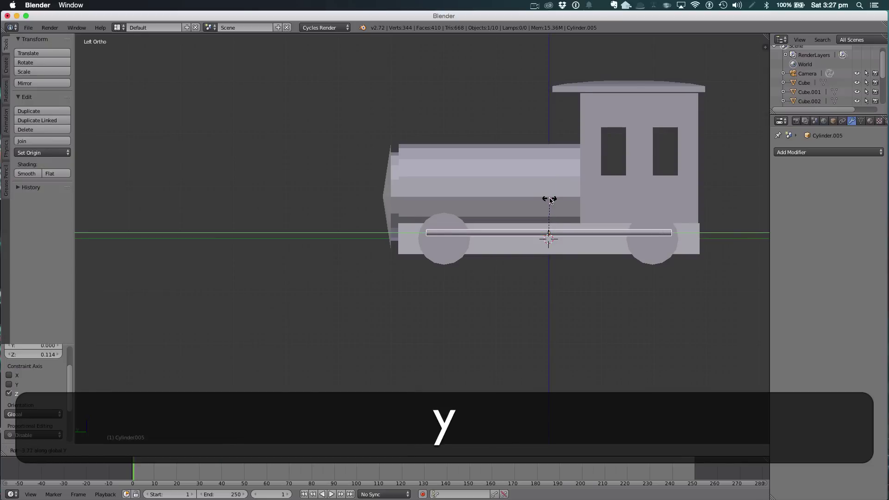
pyautogui.press('x')
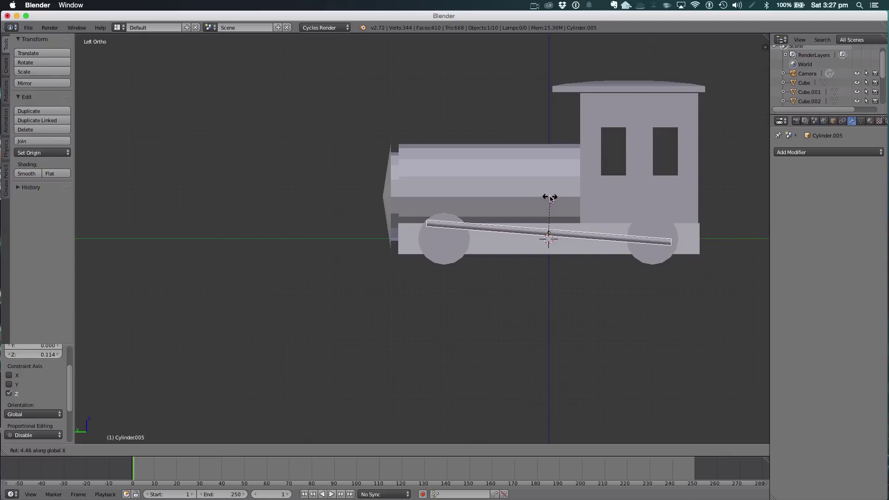
pyautogui.click(568, 198)
pyautogui.moveTo(569, 198); pyautogui.dragTo(609, 250, button='middle')
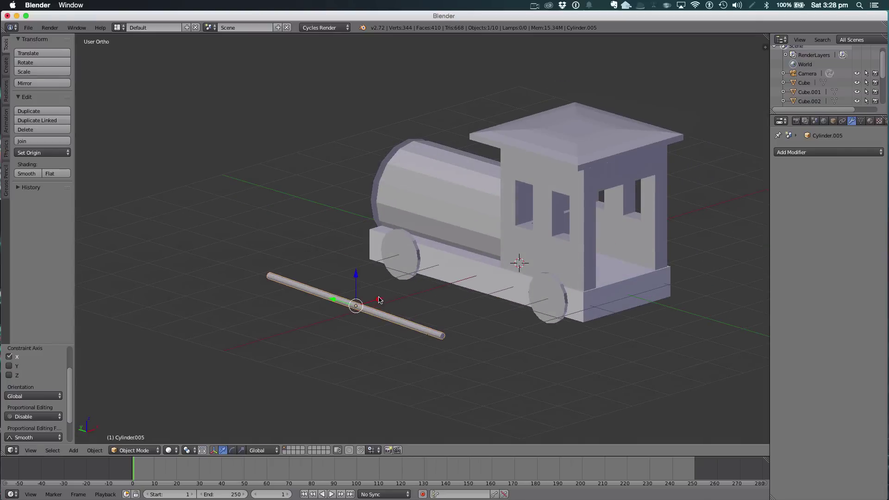
pyautogui.moveTo(378, 300); pyautogui.dragTo(590, 248)
# Duplicate the rod, move the copy to the train's far side, and deselect everything
pyautogui.hotkey('shift', 'd')
pyautogui.rightClick(494, 276)
pyautogui.moveTo(620, 249); pyautogui.dragTo(568, 246, button='middle')
pyautogui.moveTo(551, 262); pyautogui.dragTo(528, 254)
pyautogui.press('a')
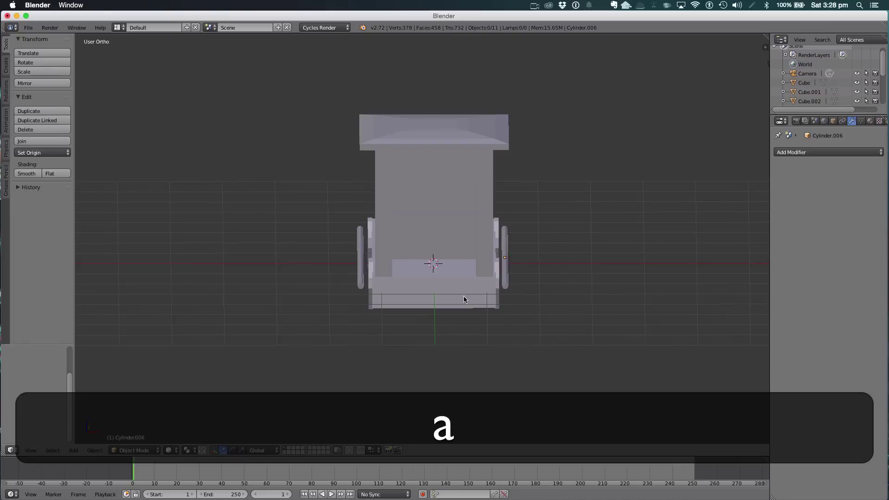
pyautogui.moveTo(466, 298); pyautogui.dragTo(552, 325, button='middle')
# Add a cylinder and rotate it 90° about X and 90° about Z
pyautogui.hotkey('shift', 'a')
pyautogui.moveTo(552, 326)
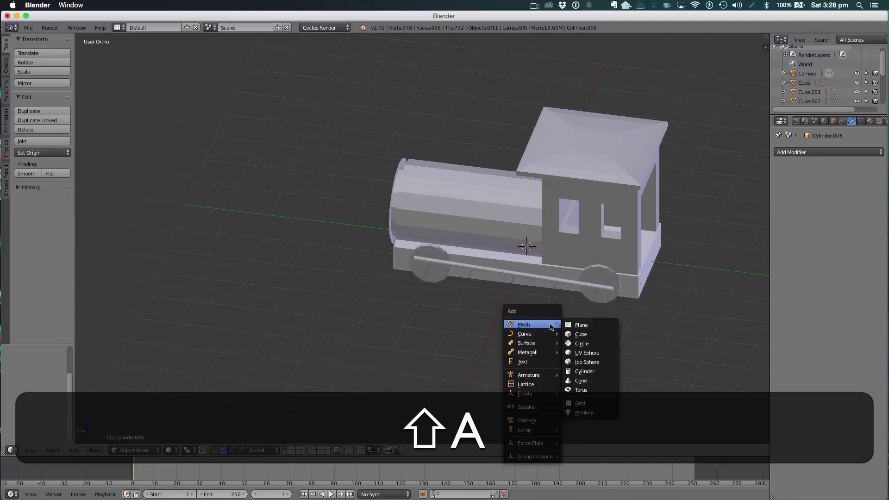
pyautogui.click(584, 372)
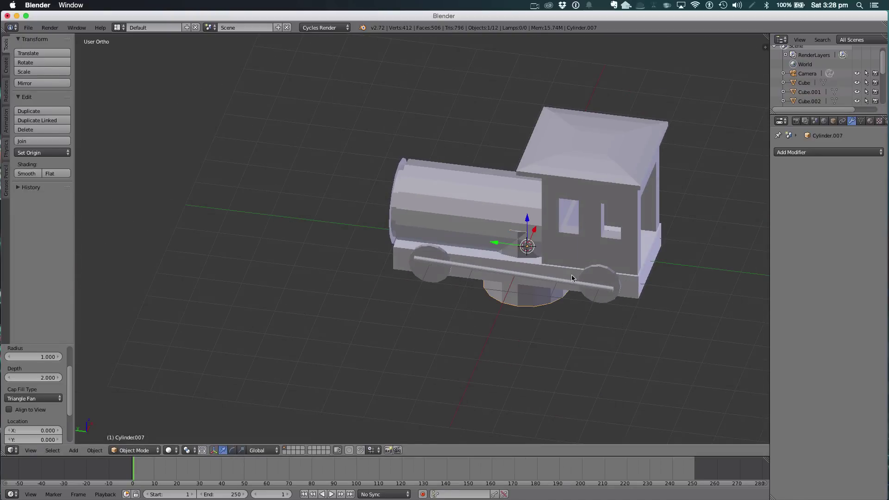
pyautogui.press('r')
pyautogui.press('x')
pyautogui.press('9')
pyautogui.press('0')
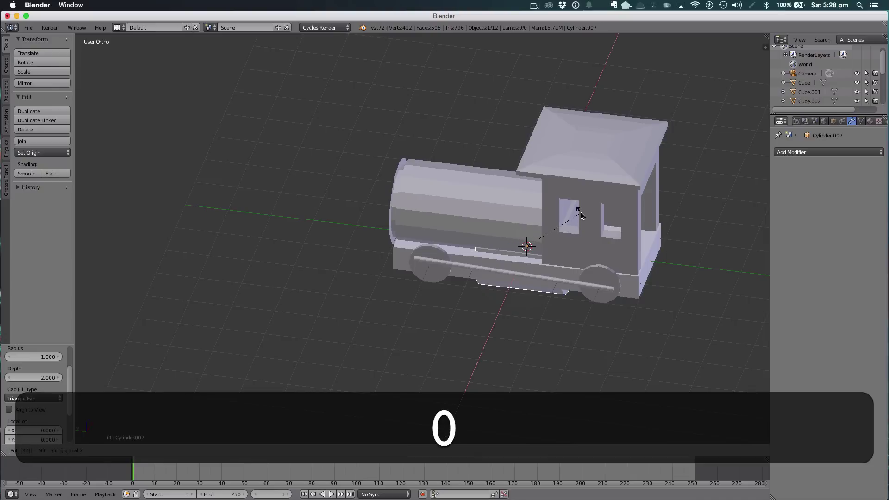
pyautogui.press('Return')
pyautogui.press('r')
pyautogui.press('z')
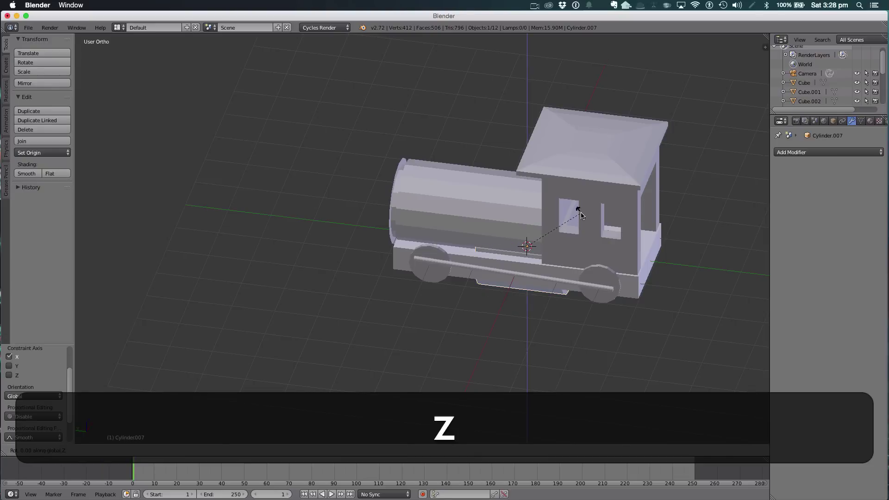
pyautogui.press('9')
pyautogui.press('0')
pyautogui.press('Return')
# Shrink the cylinder, move it along Y beside the cab, shrink it further, and save
pyautogui.press('s')
pyautogui.click(537, 241)
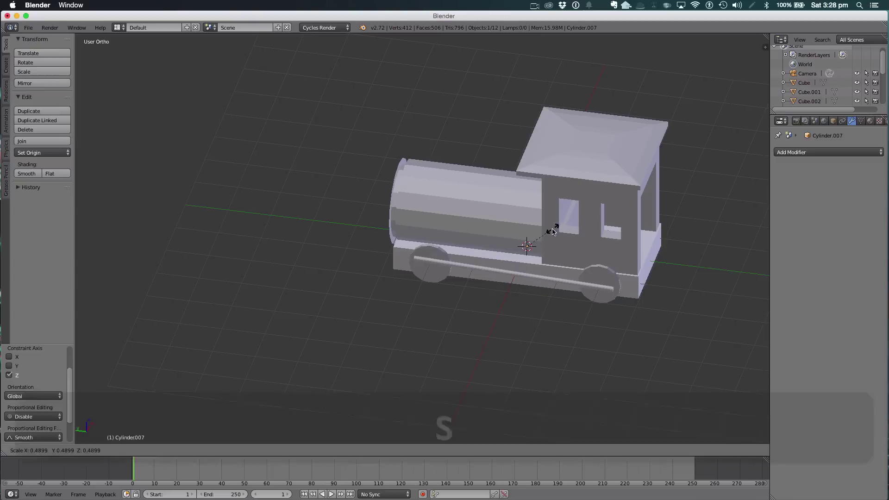
pyautogui.press('g')
pyautogui.press('y')
pyautogui.click(659, 248)
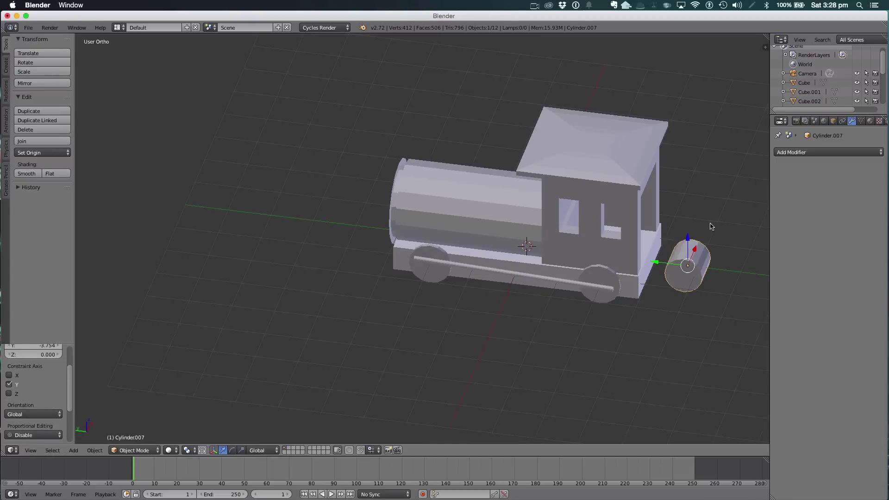
pyautogui.press('s')
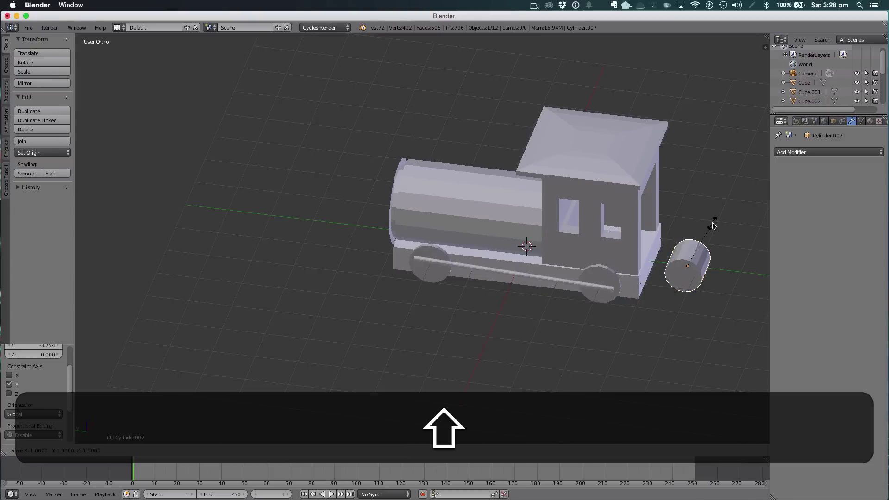
pyautogui.hotkey('shift', 'z')
pyautogui.click(701, 231)
pyautogui.press('super+z')
pyautogui.press('super+s')
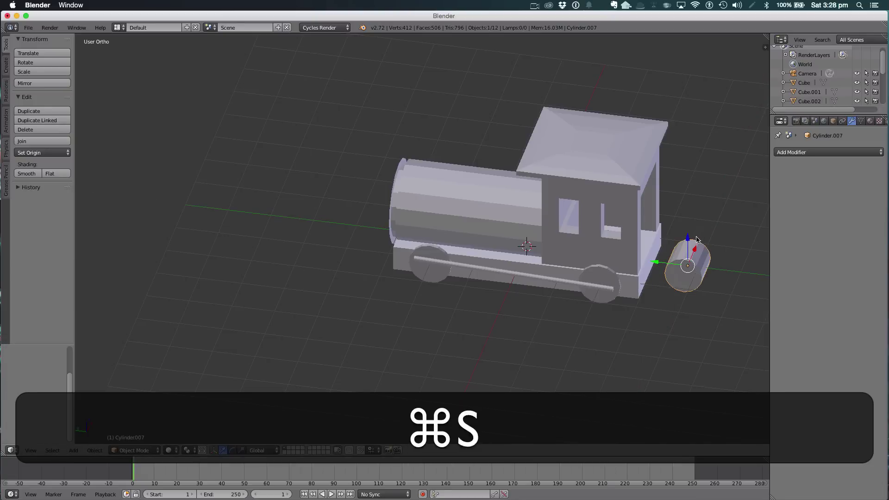
pyautogui.press('s')
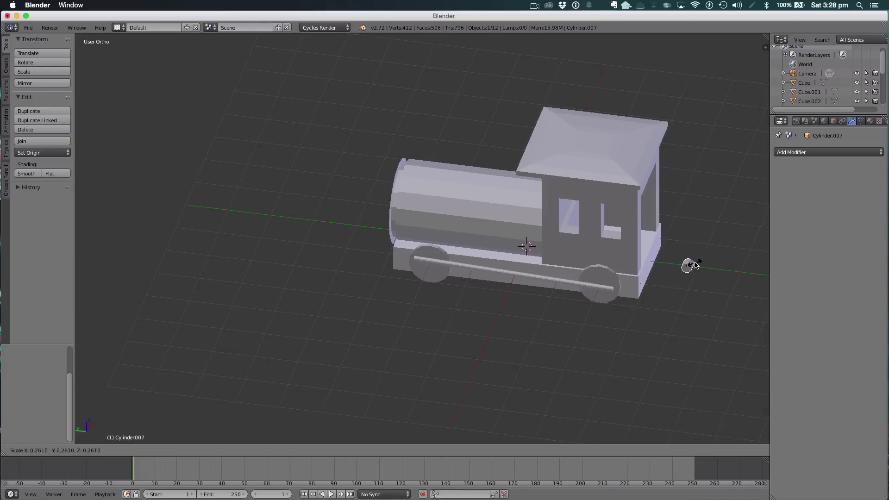
pyautogui.click(694, 265)
# Using Right and Front views, place the pin at the rear wheel centre on its outer face
pyautogui.press('3')
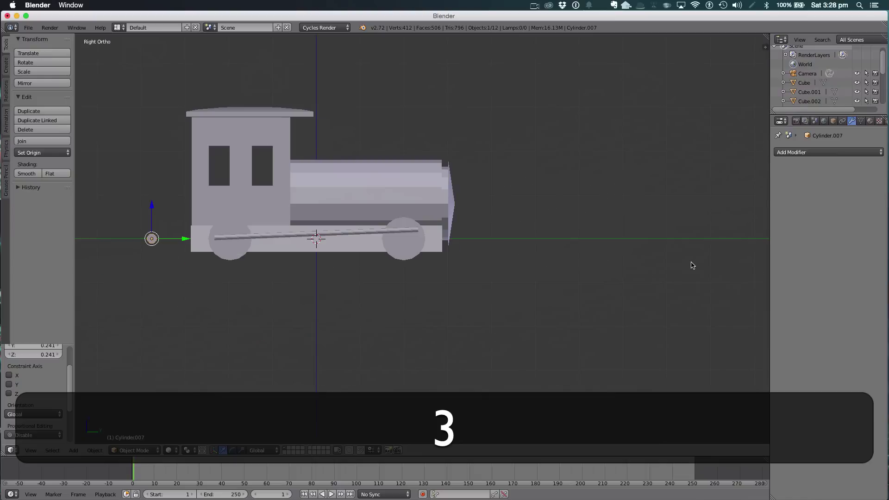
pyautogui.moveTo(184, 240); pyautogui.dragTo(255, 236)
pyautogui.moveTo(224, 208); pyautogui.dragTo(224, 202)
pyautogui.press('1')
pyautogui.moveTo(452, 237); pyautogui.dragTo(518, 241)
pyautogui.press('s')
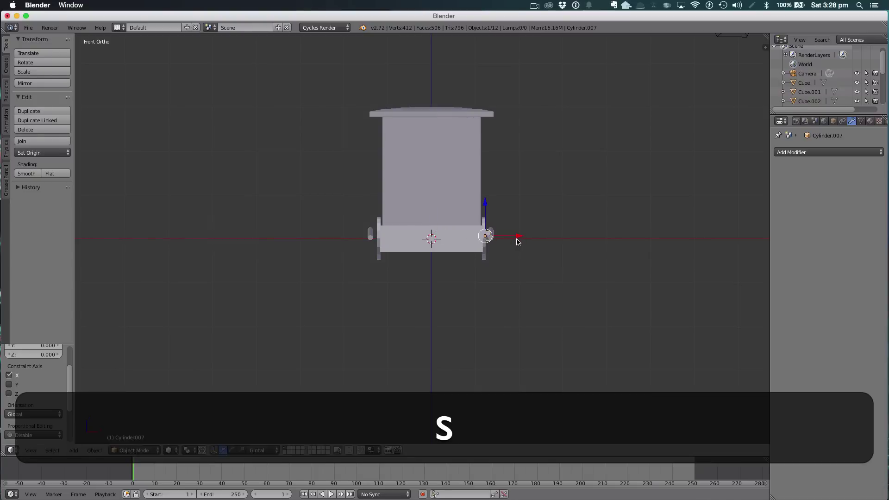
pyautogui.click(509, 241)
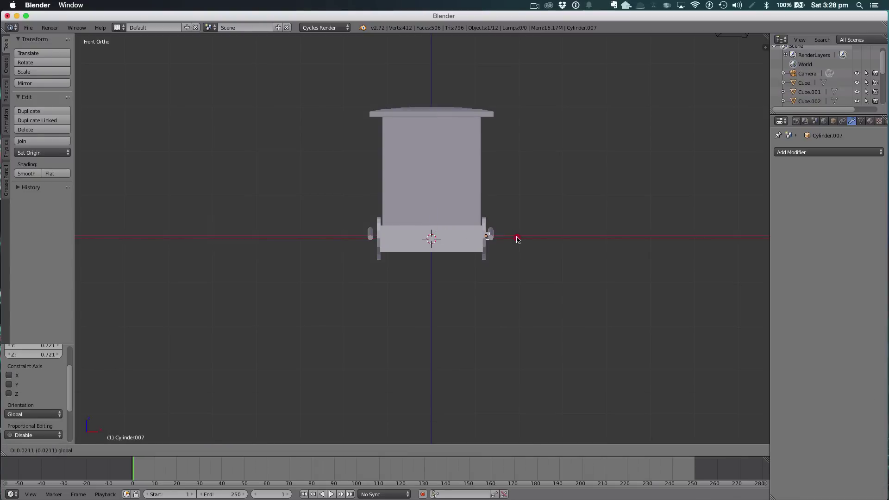
# Duplicate the pin onto the opposite rear wheel, nudge it outward, and select that connecting rod
pyautogui.hotkey('shift', 'd')
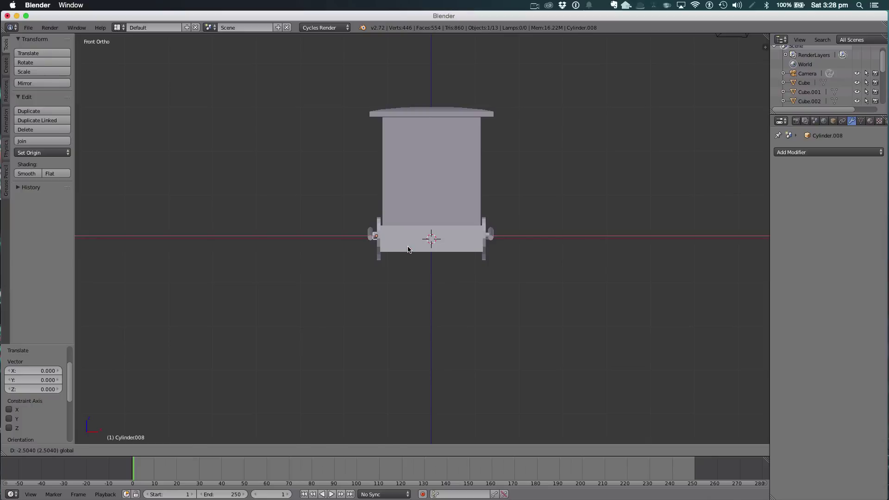
pyautogui.click(408, 250)
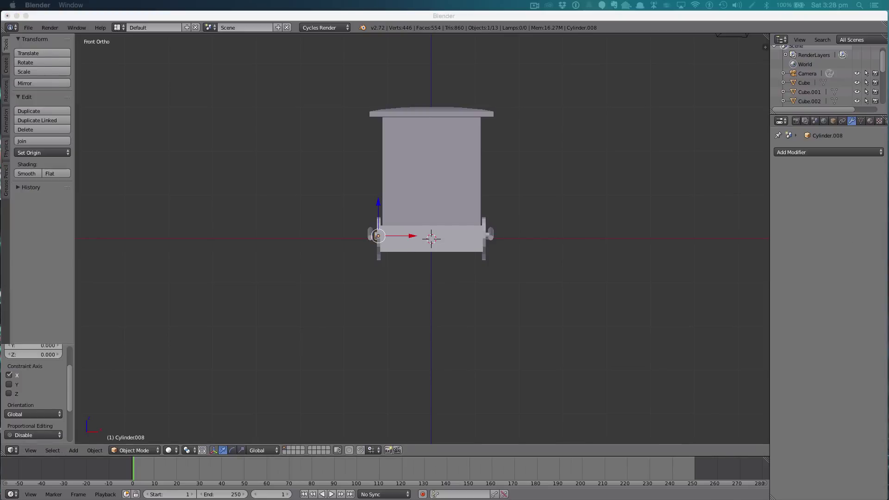
pyautogui.write('ve ')
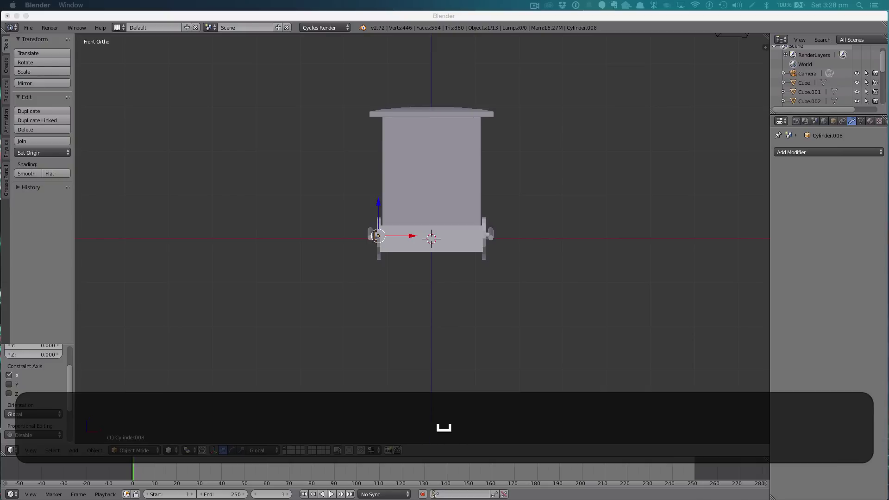
pyautogui.write('5')
pyautogui.press('BackSpace')
pyautogui.write('n')
pyautogui.press('Return')
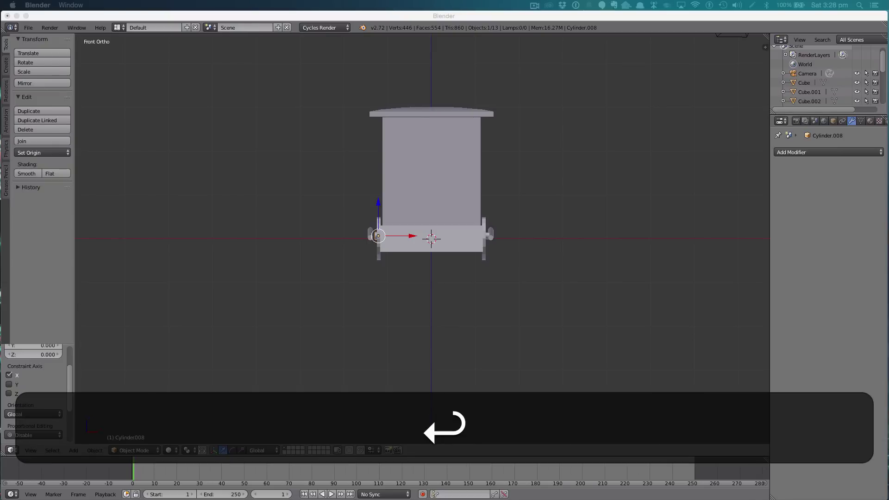
pyautogui.click(410, 239)
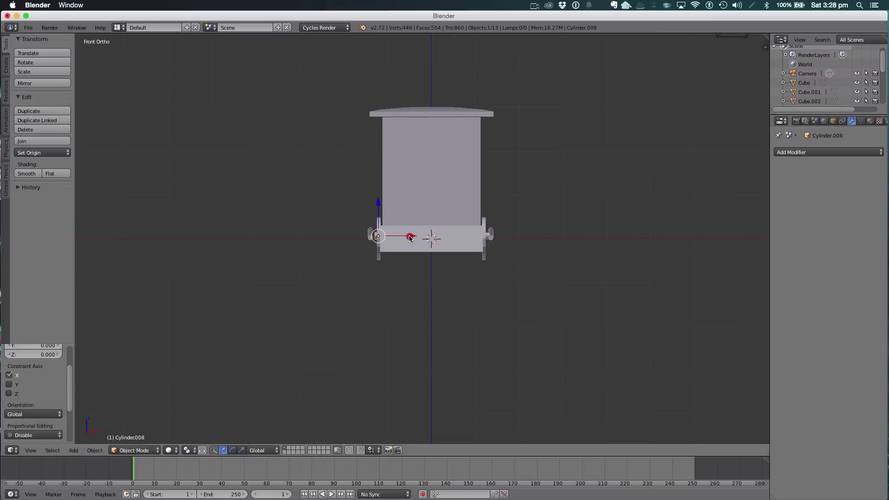
pyautogui.moveTo(410, 238); pyautogui.dragTo(400, 240)
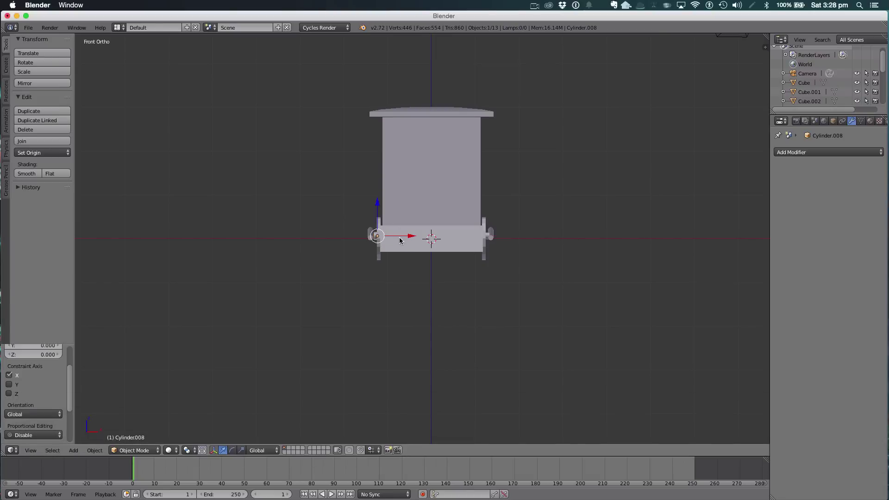
pyautogui.rightClick(371, 239)
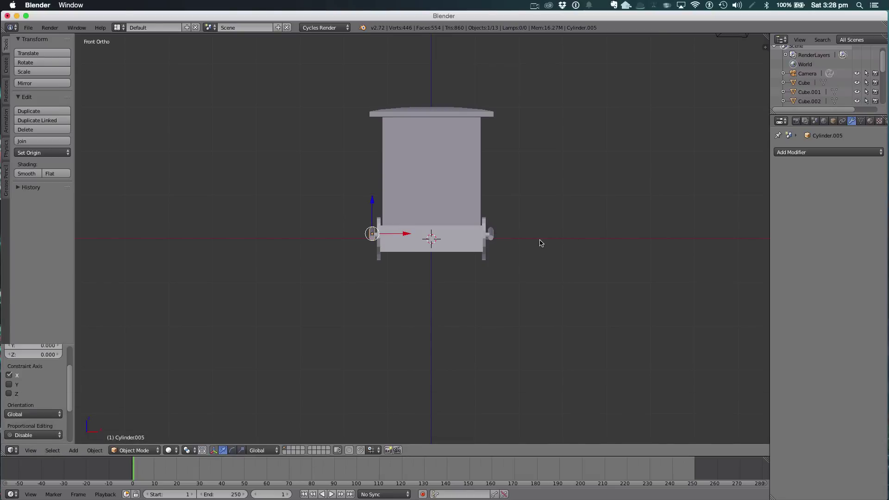
pyautogui.moveTo(541, 243); pyautogui.dragTo(586, 288, button='middle')
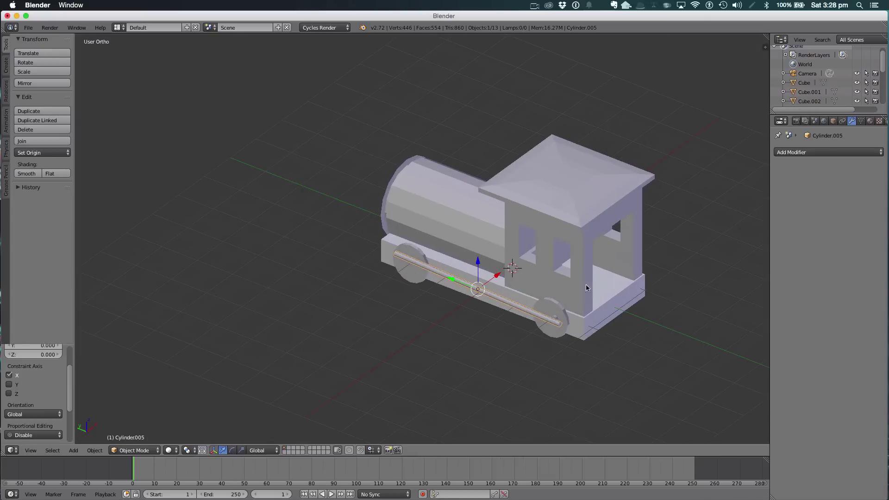
# Copy the rear wheel pin along Y onto the front wheel and raise it to the centre
pyautogui.rightClick(558, 320)
pyautogui.hotkey('shift', 'd')
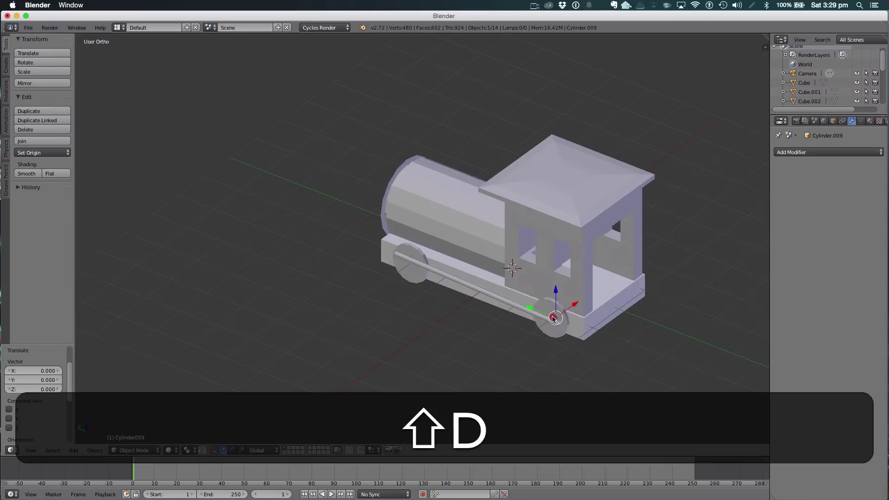
pyautogui.press('y')
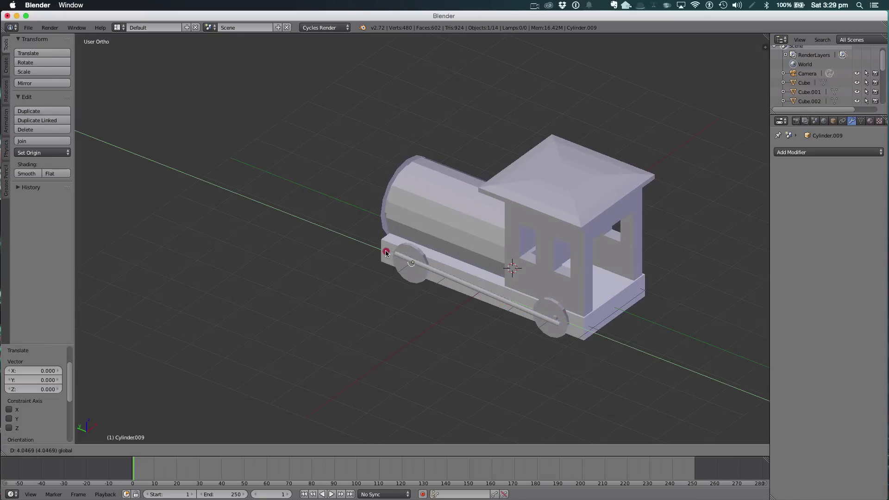
pyautogui.click(386, 252)
pyautogui.press('KP_3')
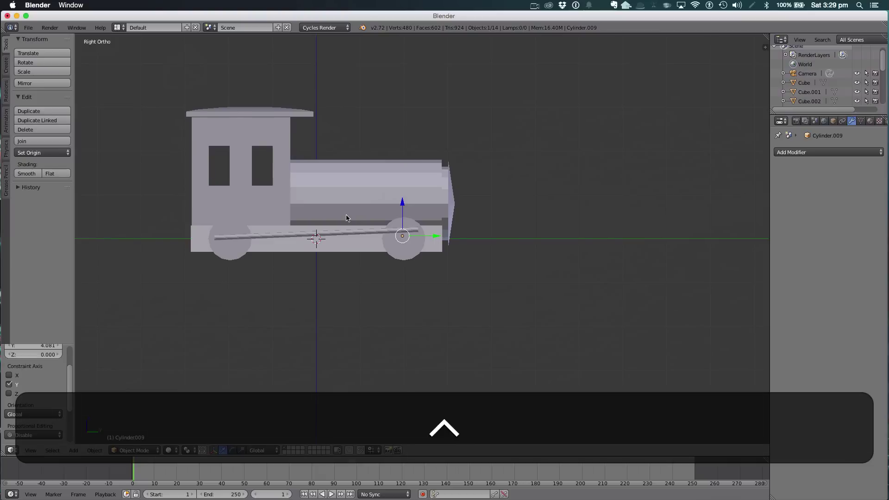
pyautogui.press('ctrl+KP_3')
pyautogui.moveTo(441, 209); pyautogui.dragTo(440, 199)
# Duplicate the front pin across to the far front wheel in top view, then deselect everything
pyautogui.hotkey('shift', 'd')
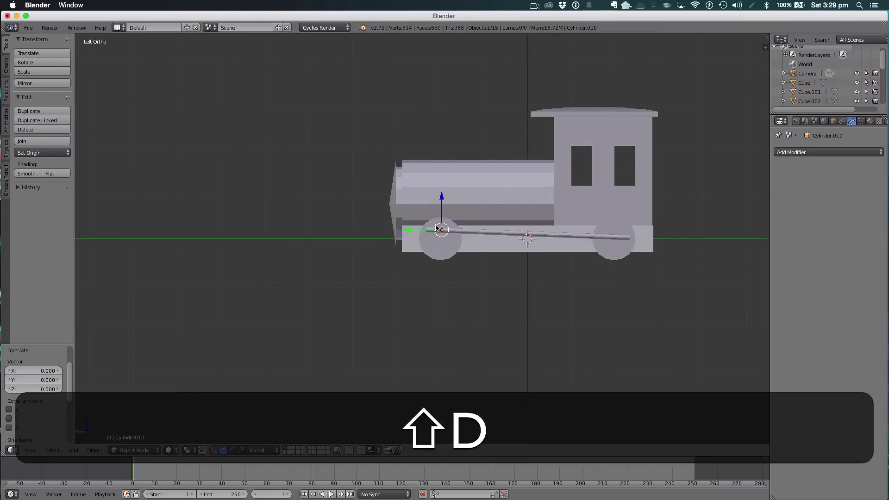
pyautogui.press('KP_7')
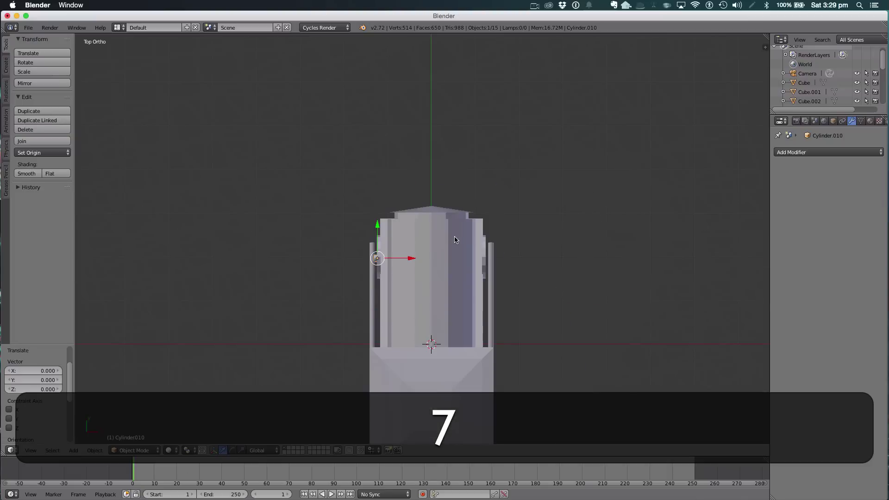
pyautogui.moveTo(414, 259); pyautogui.dragTo(484, 257)
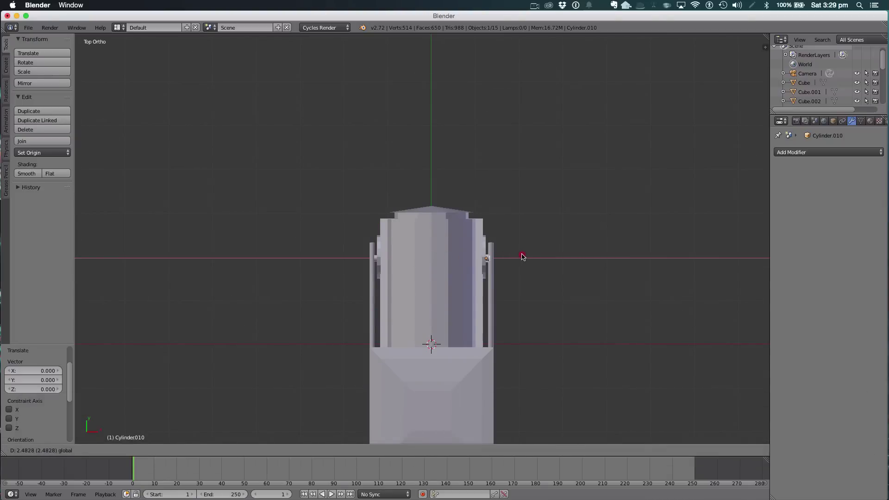
pyautogui.moveTo(522, 257); pyautogui.dragTo(522, 257)
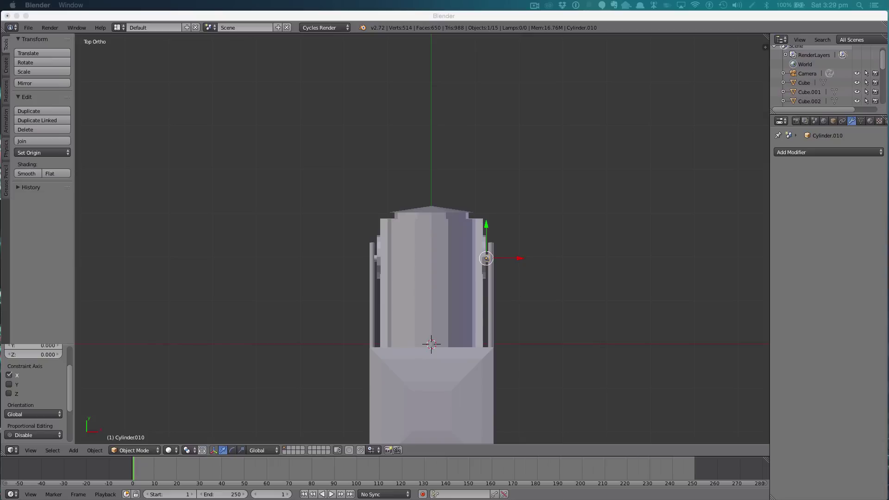
pyautogui.write('ma ')
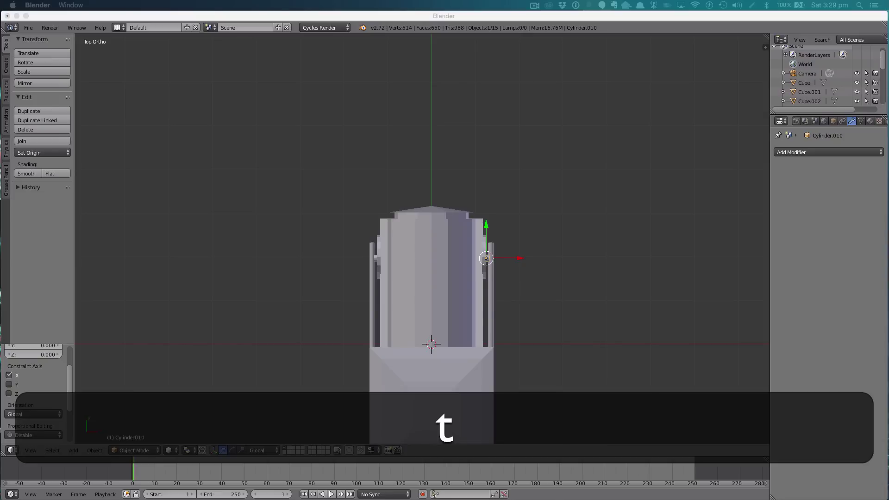
pyautogui.write(' n.3:0')
pyautogui.press('Return')
pyautogui.moveTo(498, 268); pyautogui.dragTo(536, 214, button='middle')
pyautogui.press('a')
# Add a cylinder, shrink it and lower it onto the boiler
pyautogui.hotkey('shift', 'a')
pyautogui.moveTo(536, 214)
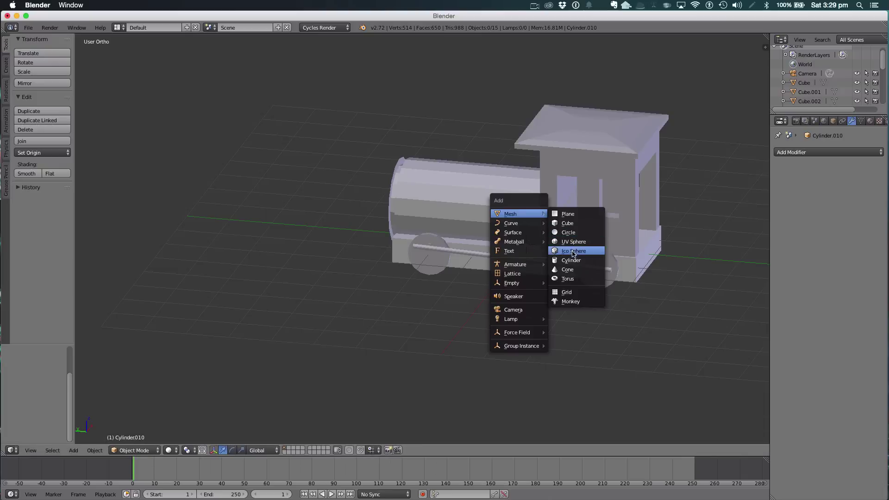
pyautogui.click(566, 259)
pyautogui.moveTo(527, 213); pyautogui.dragTo(528, 118)
pyautogui.press('s')
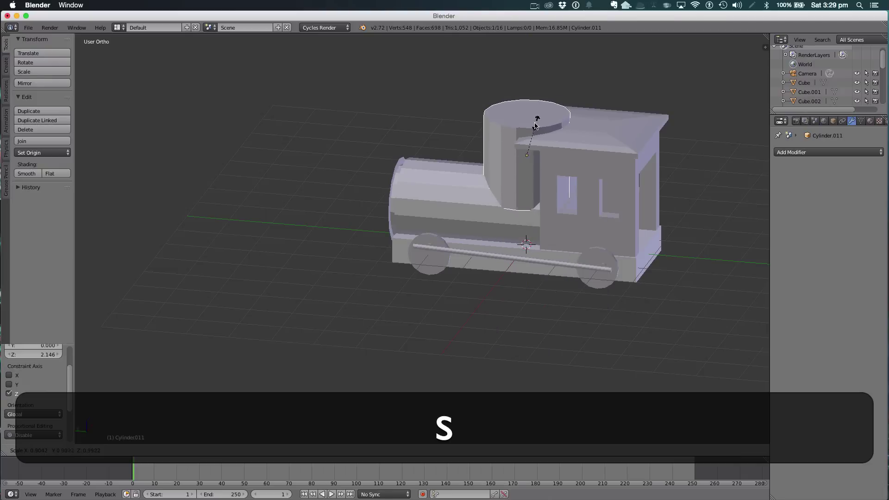
pyautogui.click(528, 164)
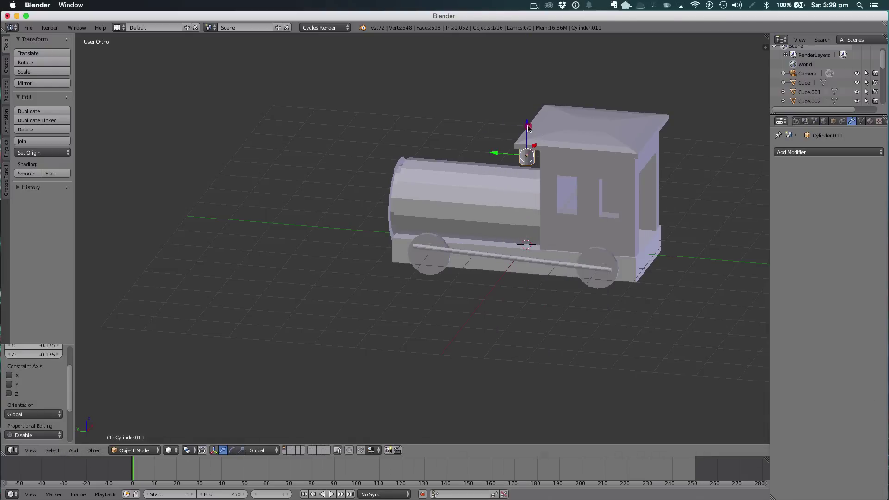
pyautogui.moveTo(528, 128); pyautogui.dragTo(403, 158)
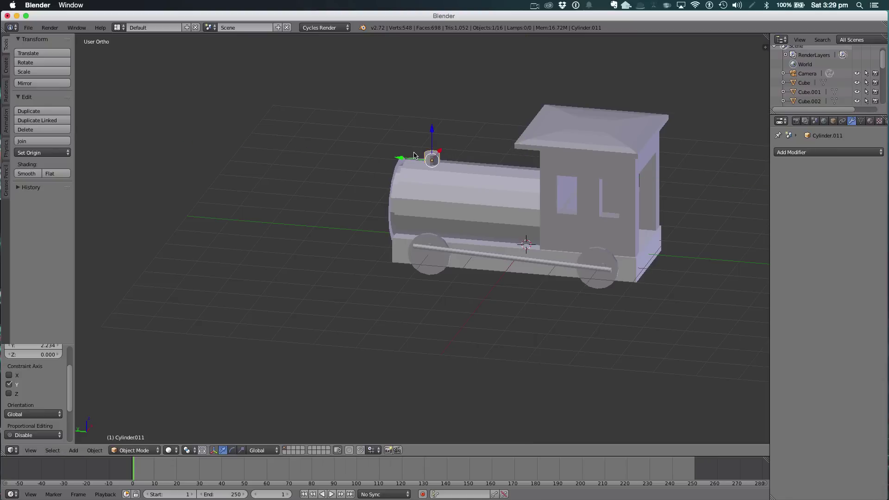
# Resize the cylinder into funnel proportions, adjusting its width and its height along Z
pyautogui.press('s')
pyautogui.press('z')
pyautogui.click(423, 136)
pyautogui.press('s')
pyautogui.press('z')
pyautogui.click(453, 138)
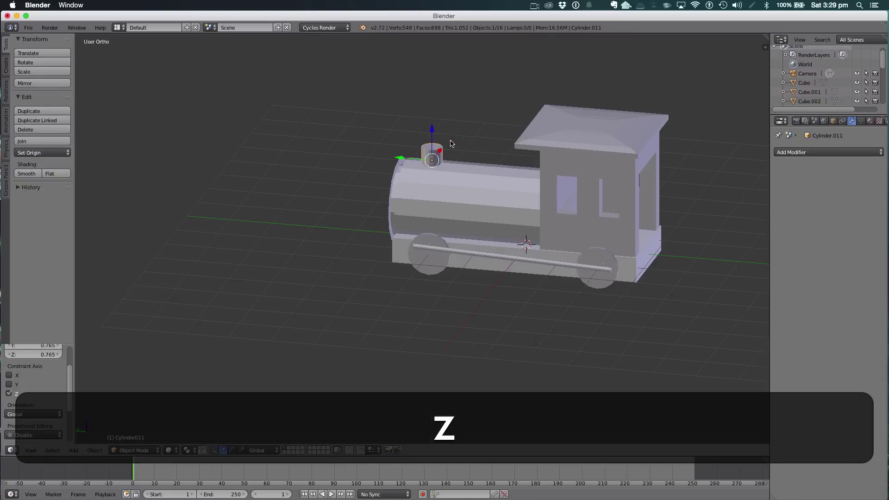
# In Edit Mode, select the whole top face of the funnel
pyautogui.press('Tab')
pyautogui.scroll(6, 458, 143)
pyautogui.scroll(-5, 463, 146)
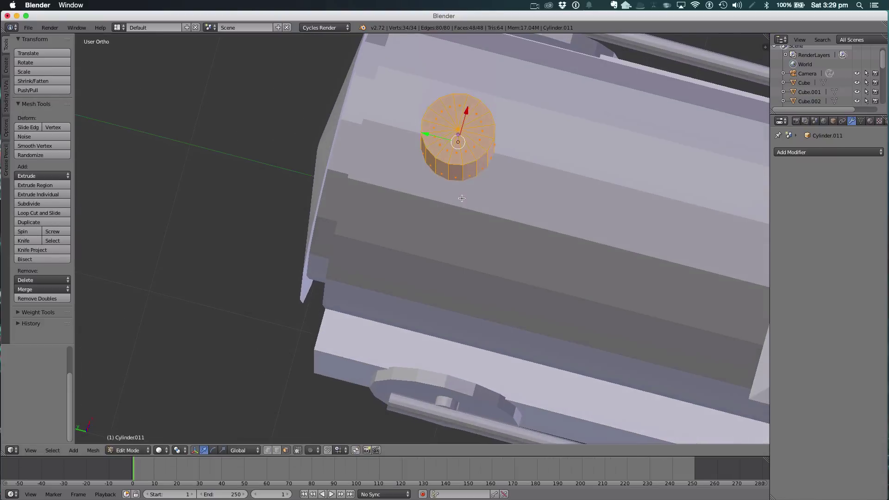
pyautogui.press('a')
pyautogui.rightClick(463, 148)
pyautogui.press('c')
pyautogui.moveTo(466, 152); pyautogui.dragTo(460, 129)
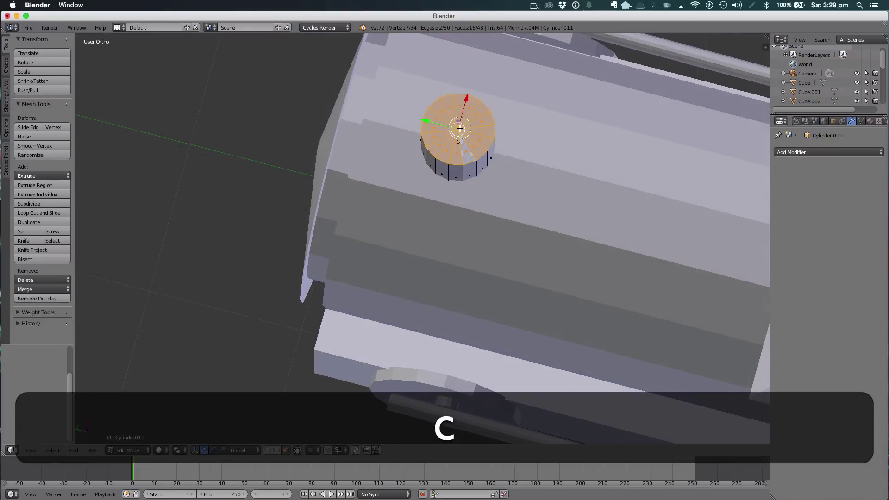
pyautogui.press('Escape')
# Extrude the top face, scale it inward into a ring, and sink it down to hollow the funnel
pyautogui.press('e')
pyautogui.rightClick(509, 118)
pyautogui.press('s')
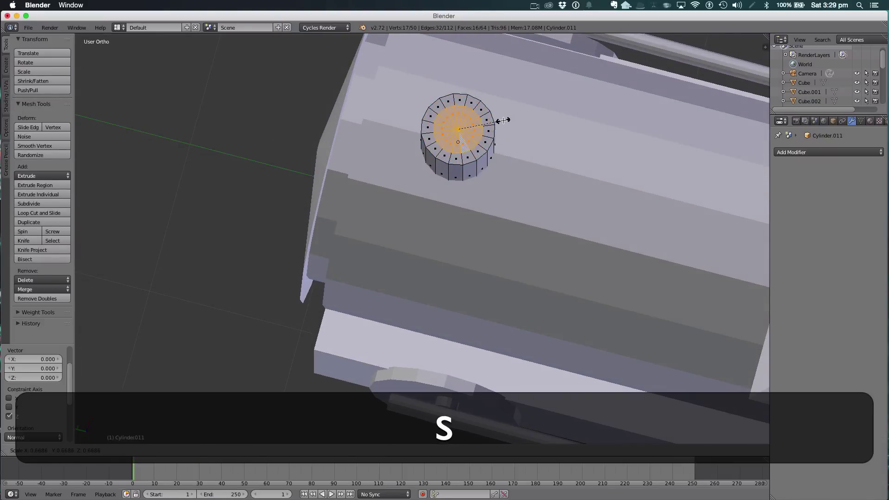
pyautogui.click(503, 121)
pyautogui.press('e')
pyautogui.click(507, 139)
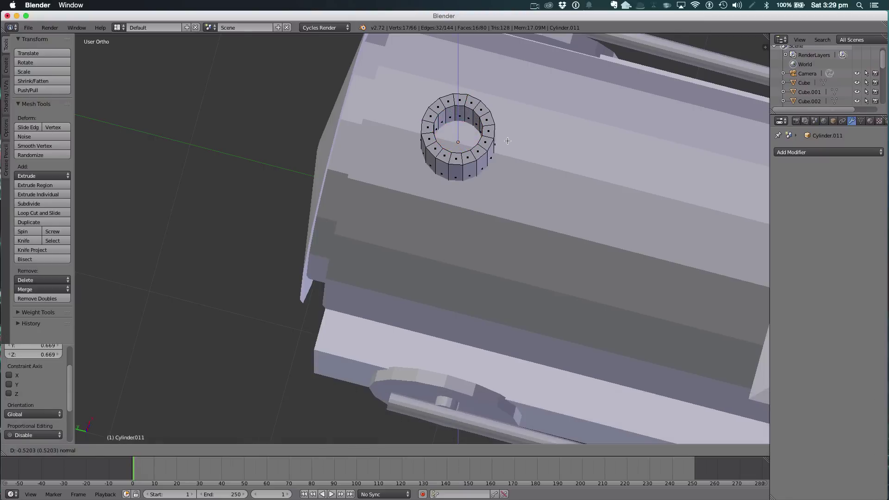
# Return to Object Mode and inspect the funnel on the train in wireframe view
pyautogui.press('Tab')
pyautogui.moveTo(508, 138); pyautogui.dragTo(593, 80, button='middle')
pyautogui.scroll(4, 543, 105)
pyautogui.scroll(-5, 543, 104)
pyautogui.press('z')
pyautogui.press('z')
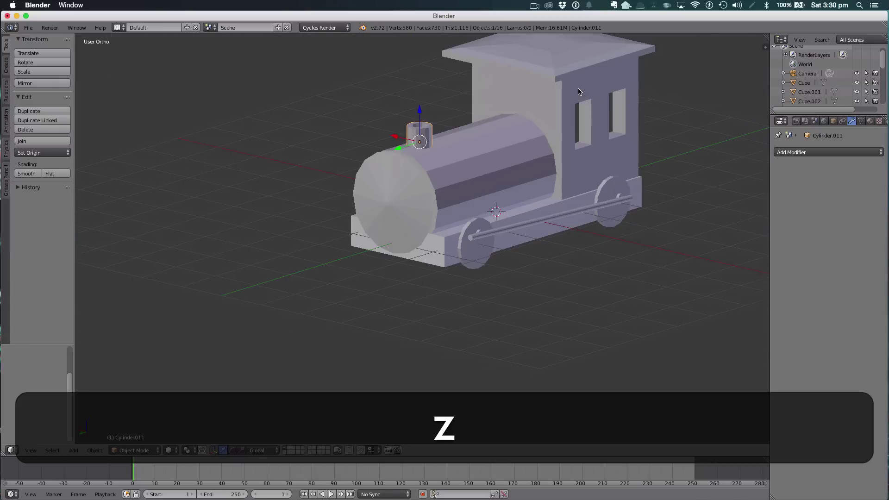
pyautogui.moveTo(549, 165); pyautogui.dragTo(480, 172, button='middle')
pyautogui.scroll(2, 434, 161)
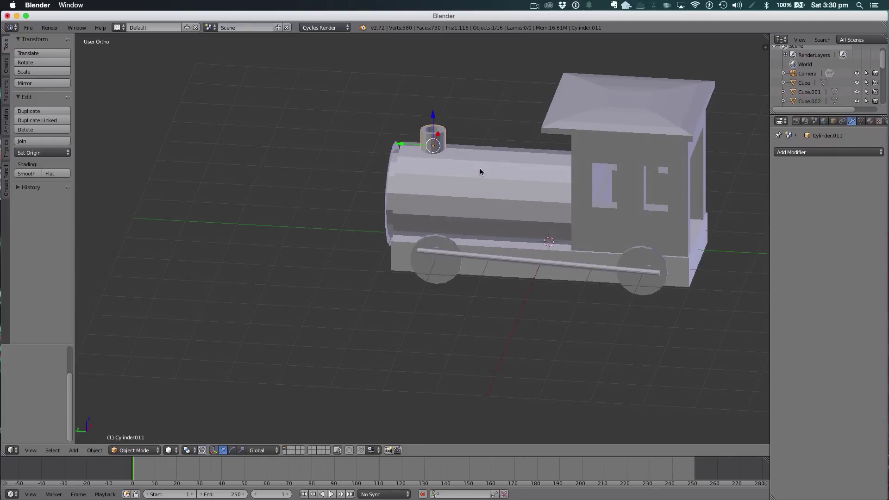